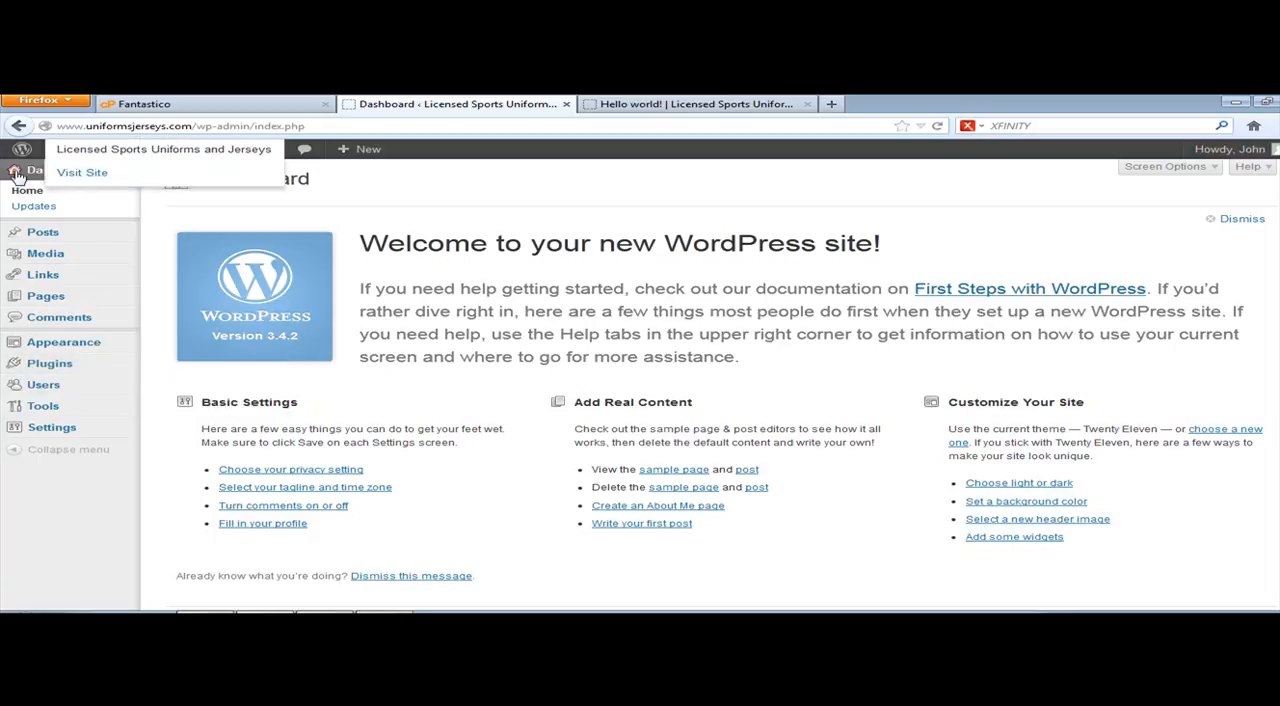
Step: Delete the Hello Dolly plugin and its files from the site's installed plugins
click(40, 366)
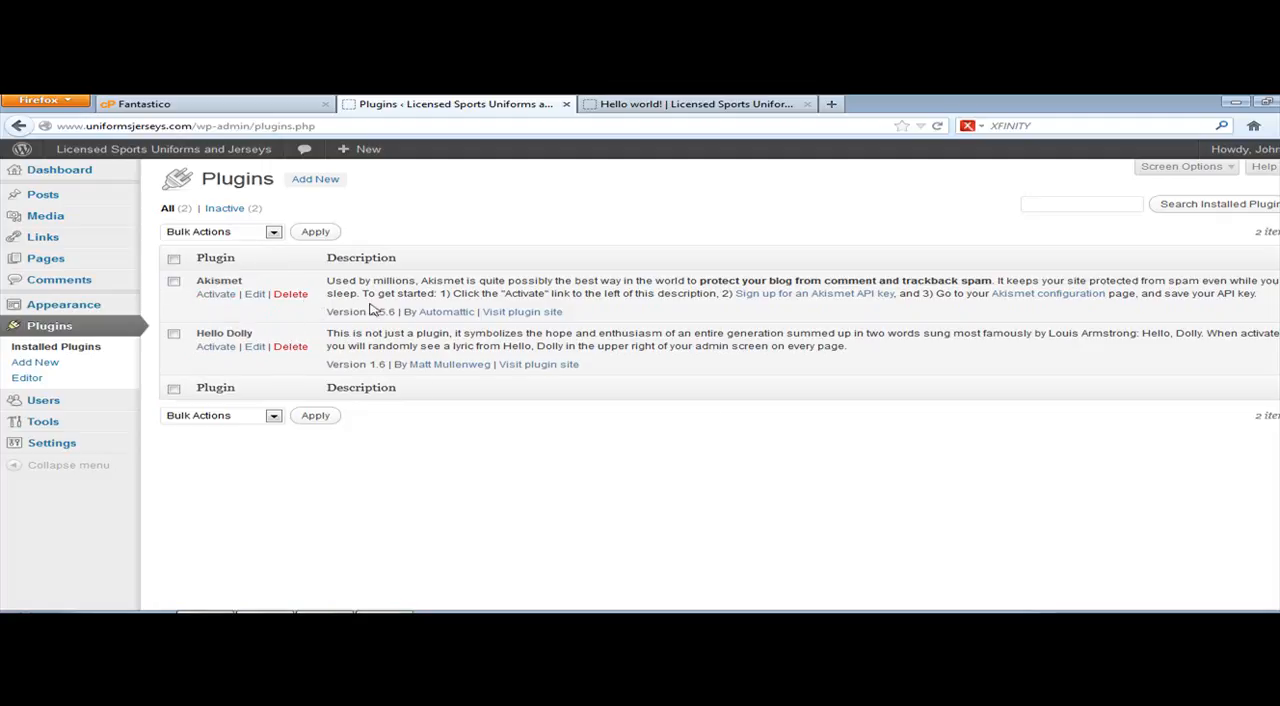
drag(342, 280, 662, 292)
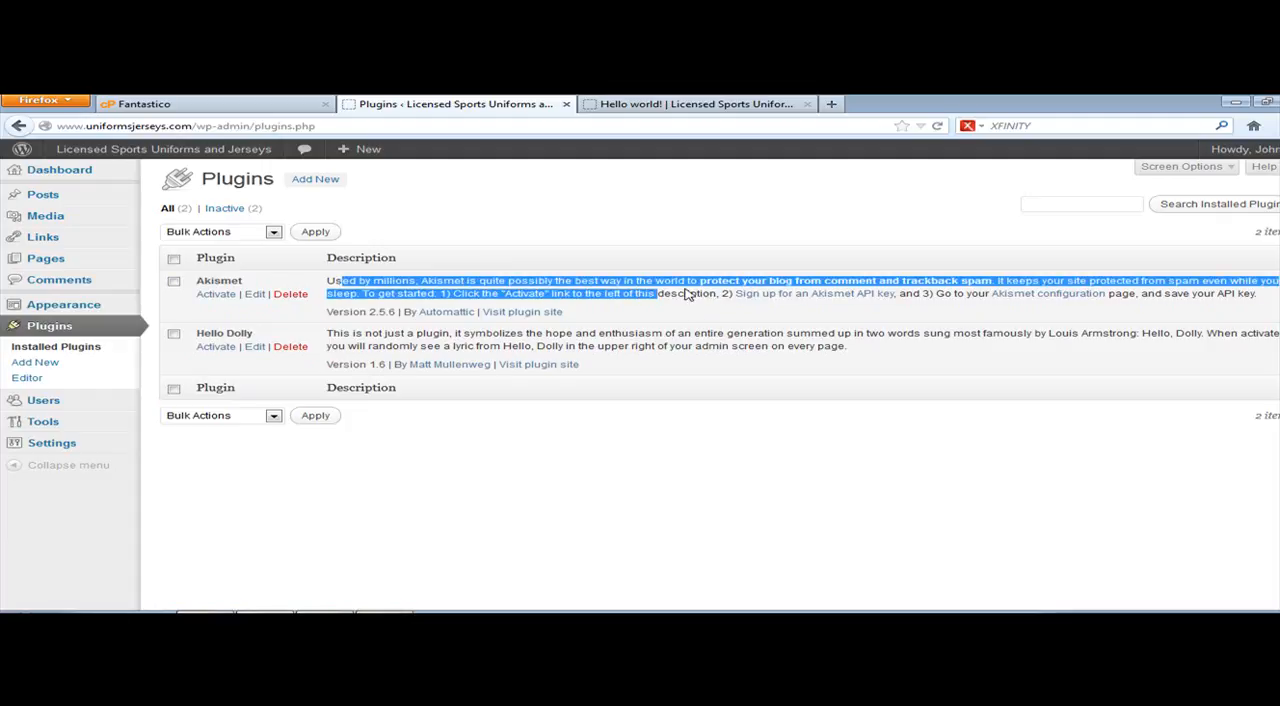
click(625, 284)
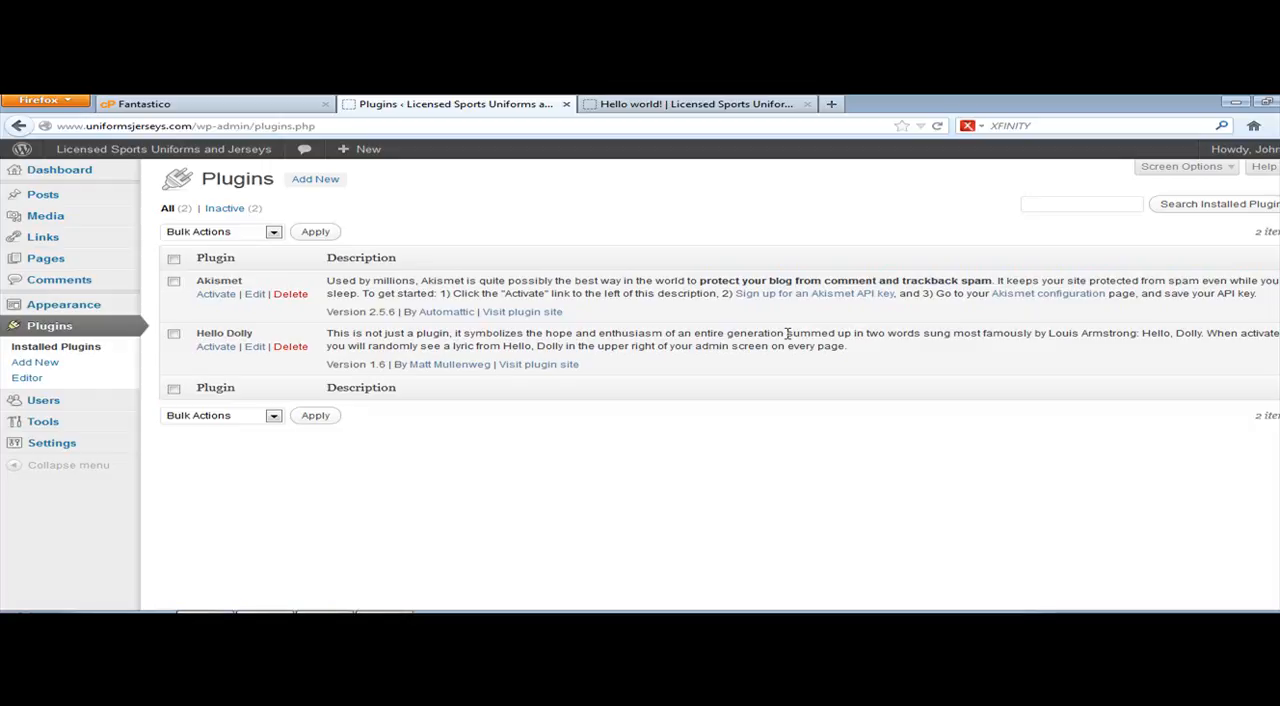
drag(334, 281, 349, 281)
click(423, 350)
drag(449, 345, 565, 346)
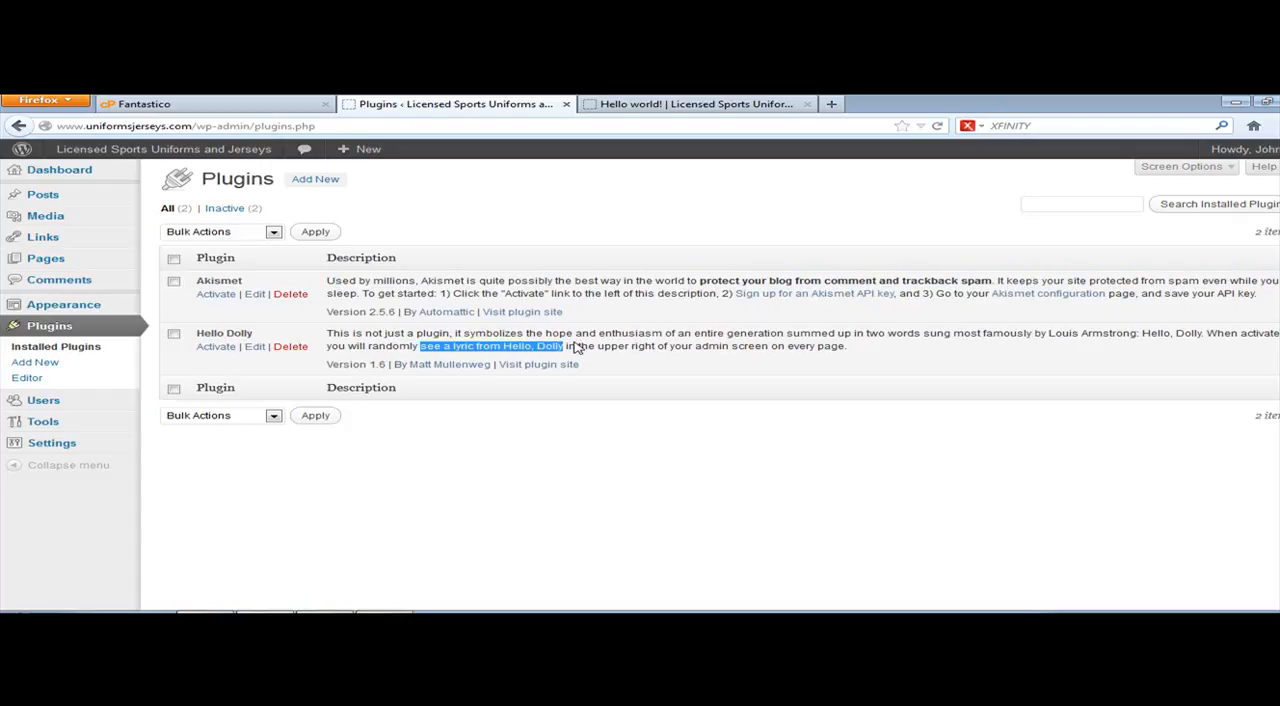
click(580, 345)
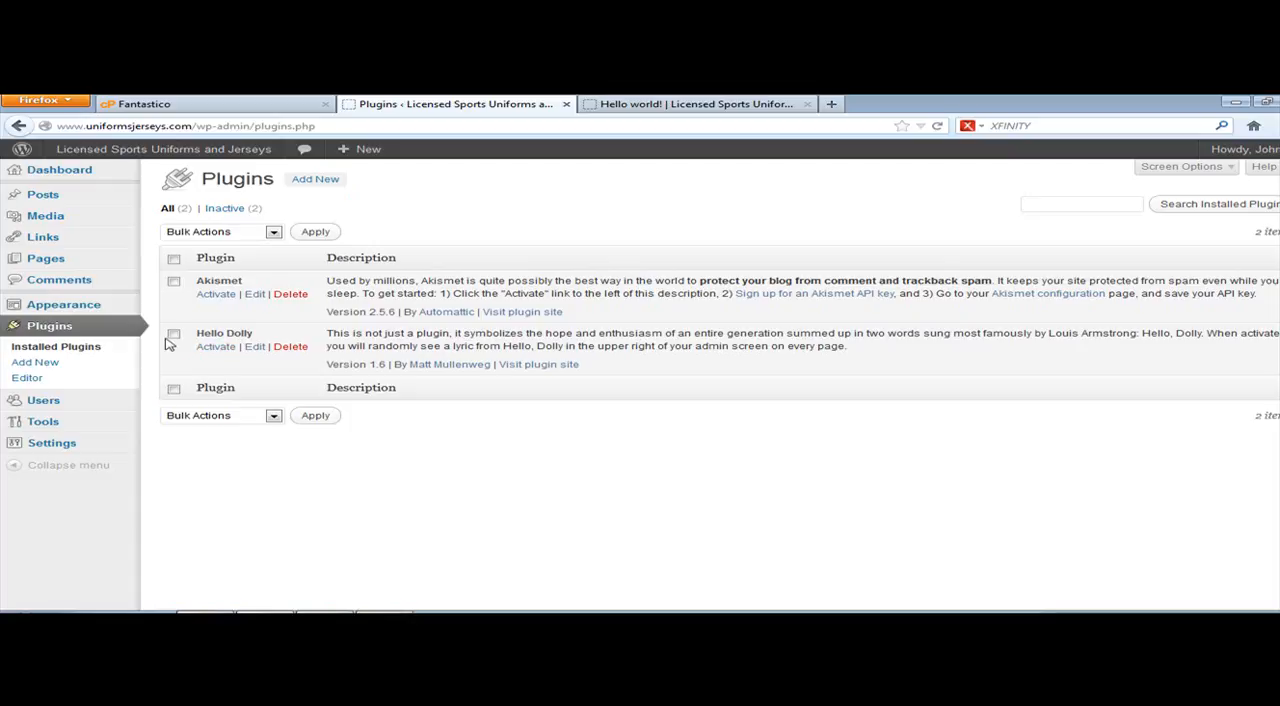
click(289, 347)
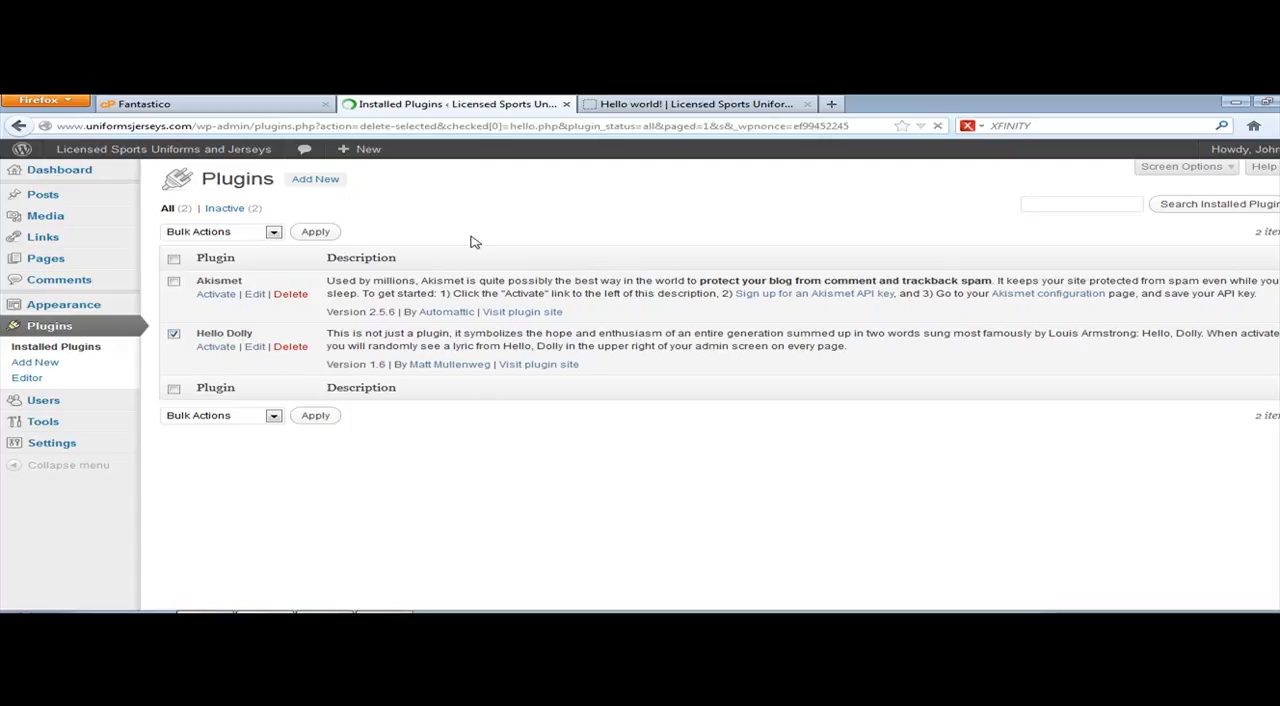
click(255, 271)
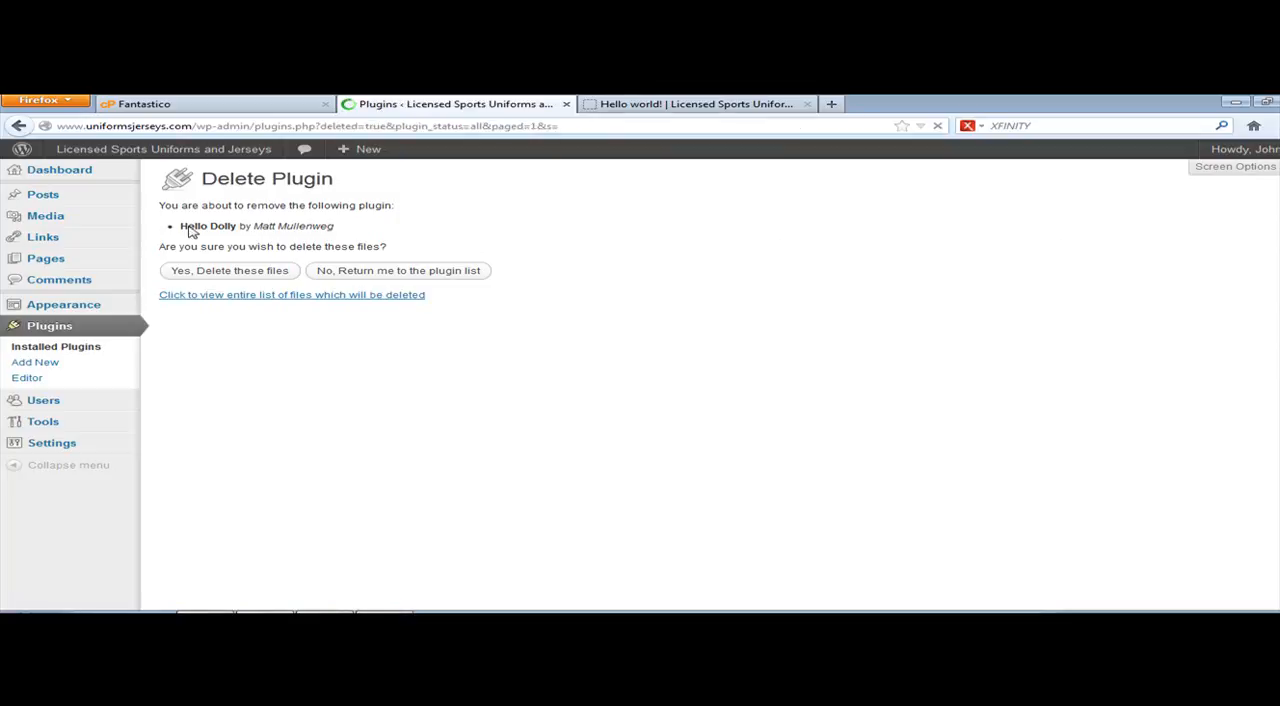
Step: Search the installable plugins for "all in one seo"
click(318, 179)
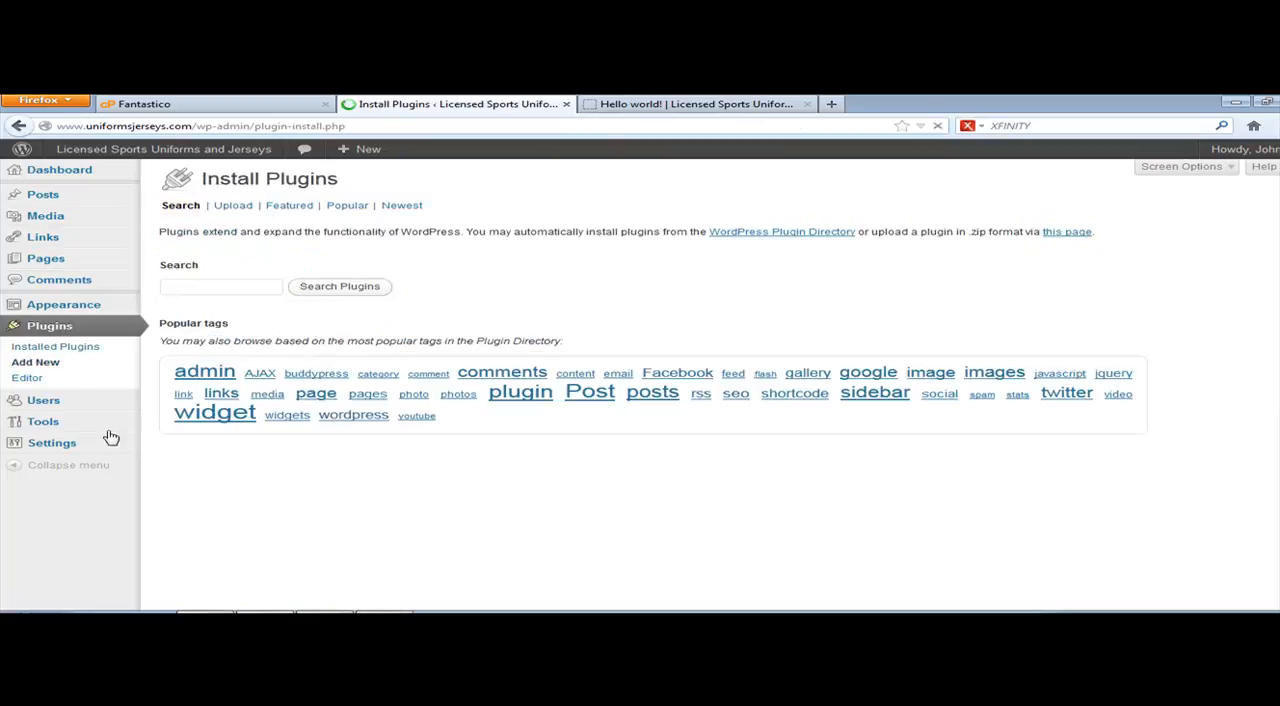
click(218, 286)
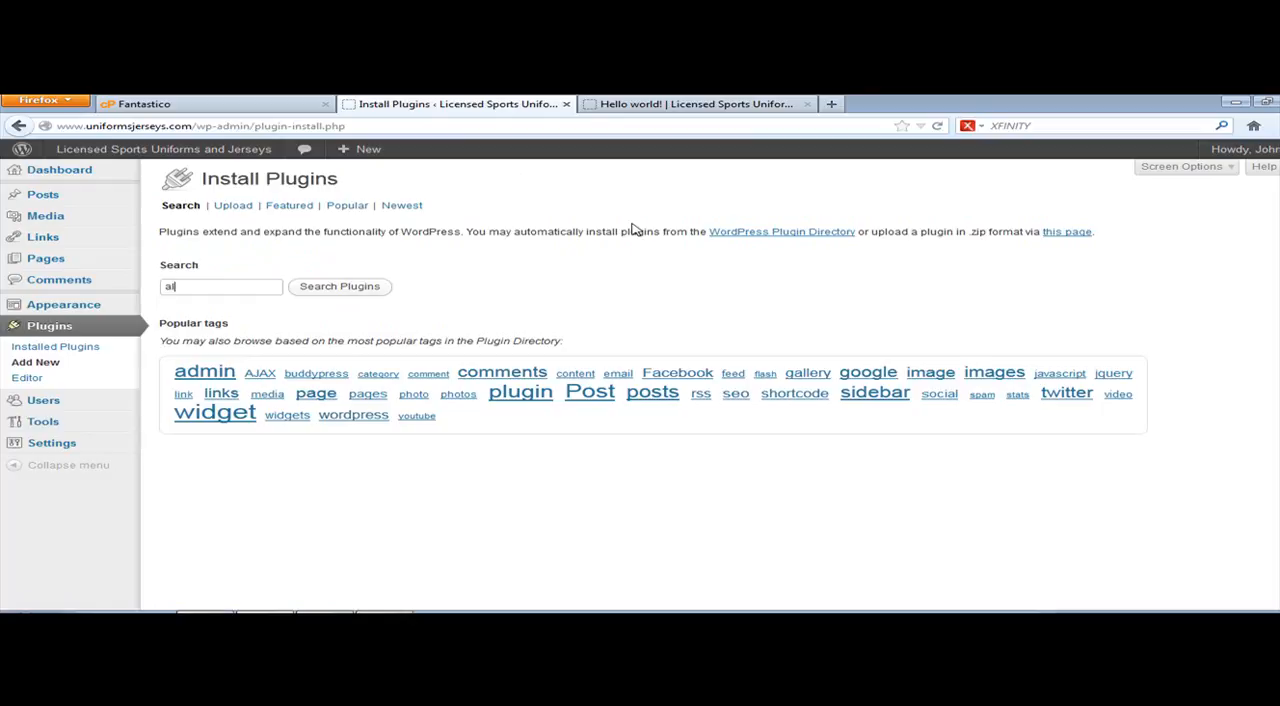
text(all in one seo)
key(Return)
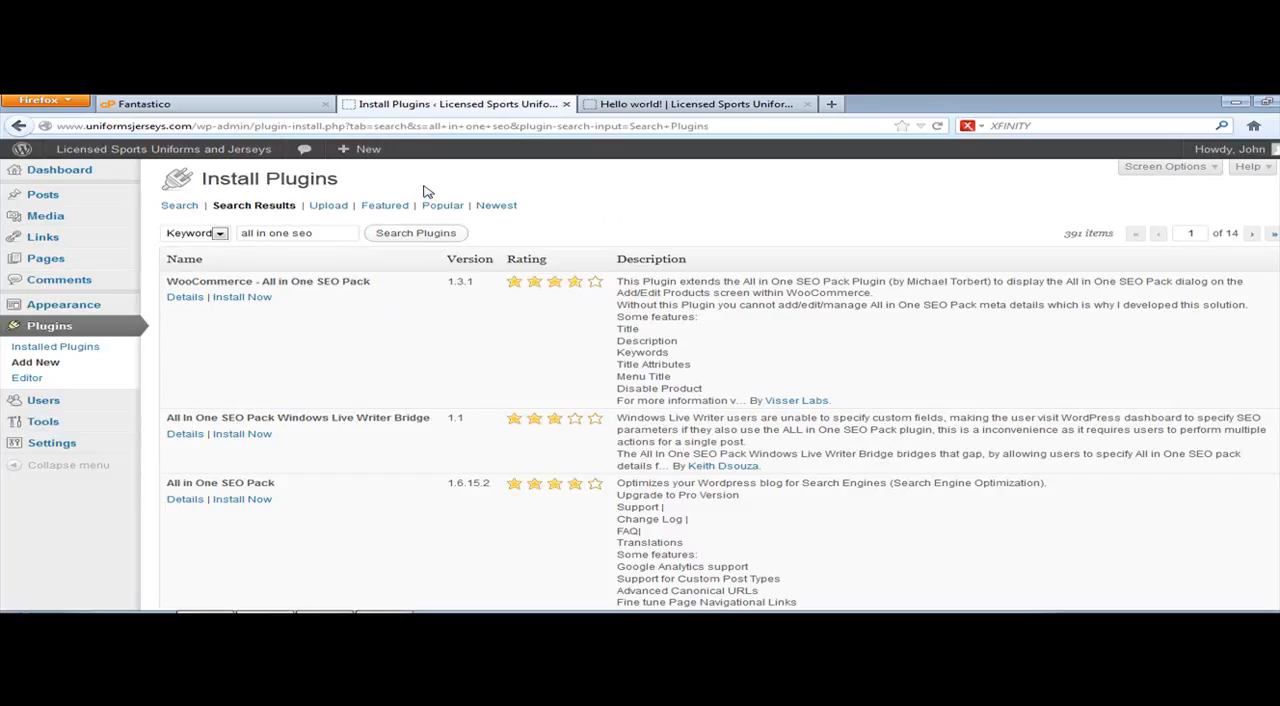
Step: Install the All in One SEO Pack plugin from the search results and activate it
scroll(410, 390, down, 5)
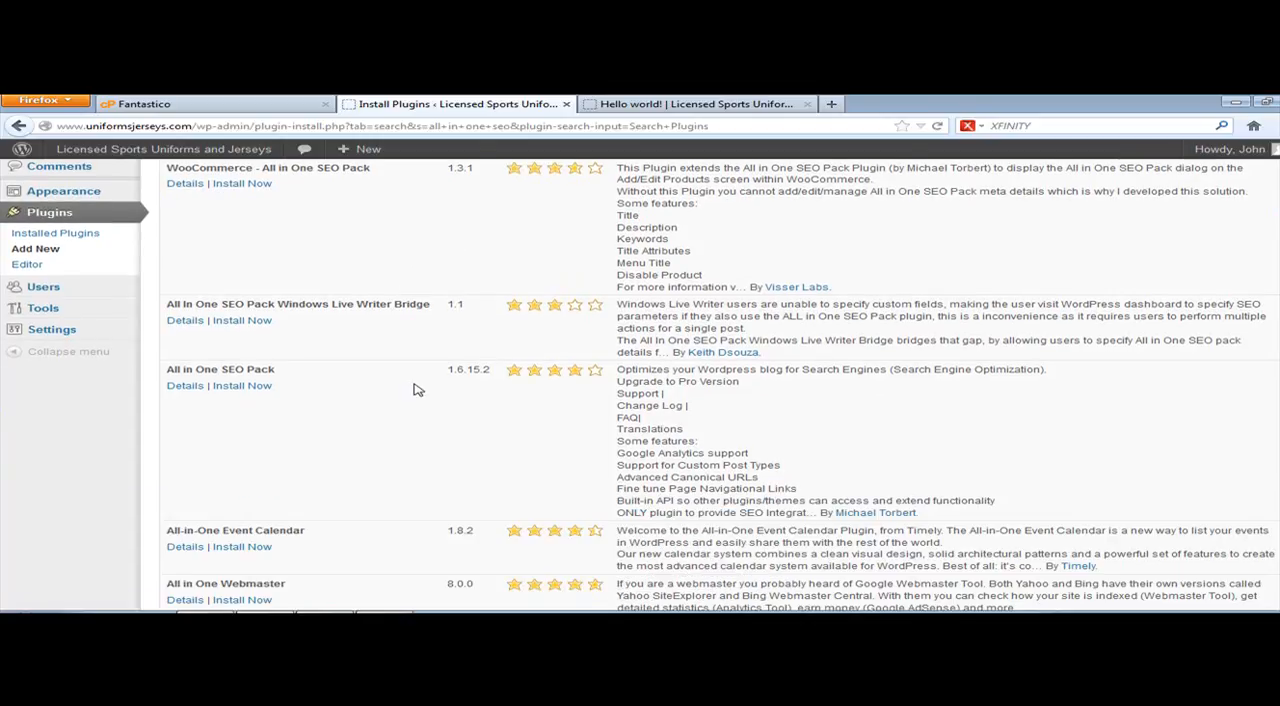
scroll(380, 376, up, 5)
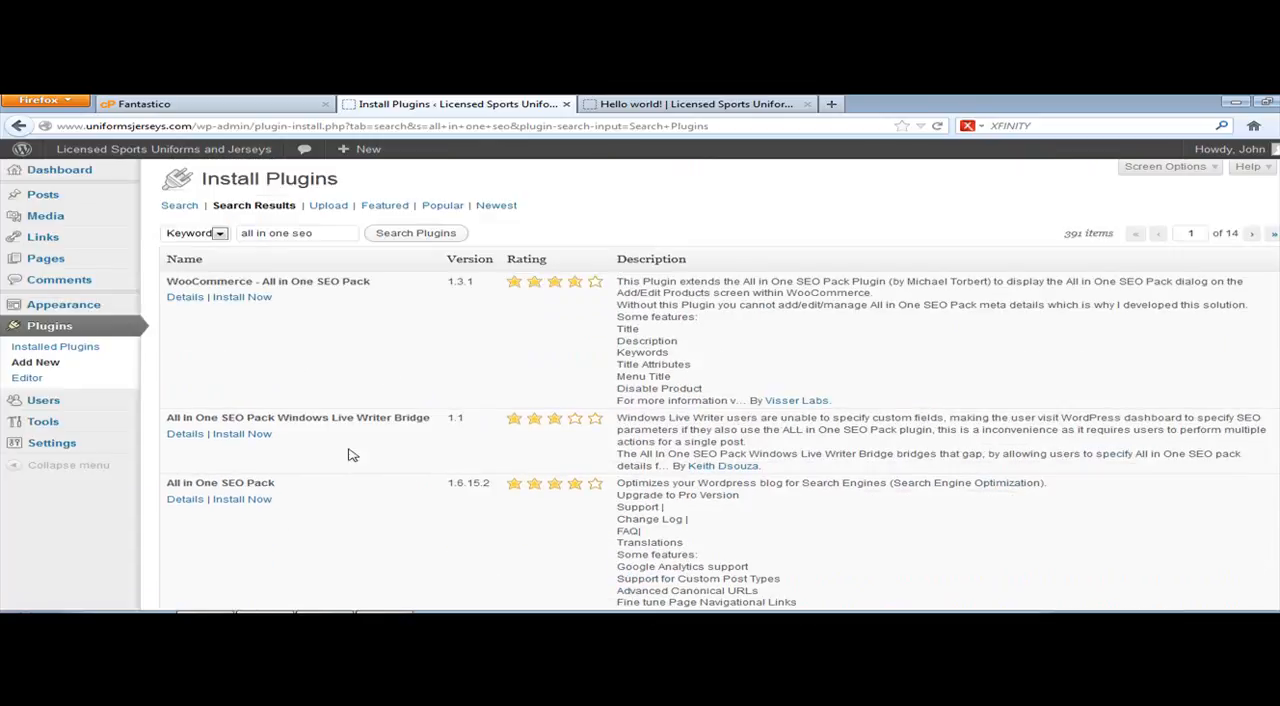
click(240, 500)
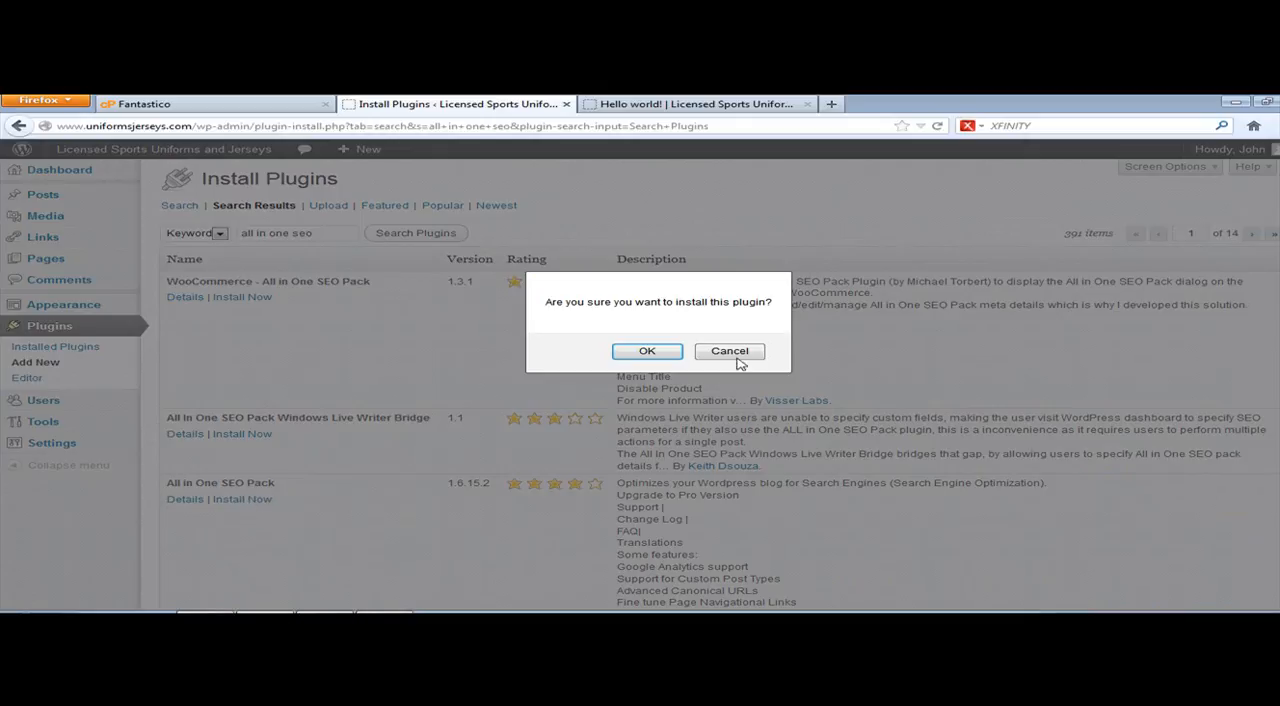
click(738, 352)
click(242, 499)
click(684, 350)
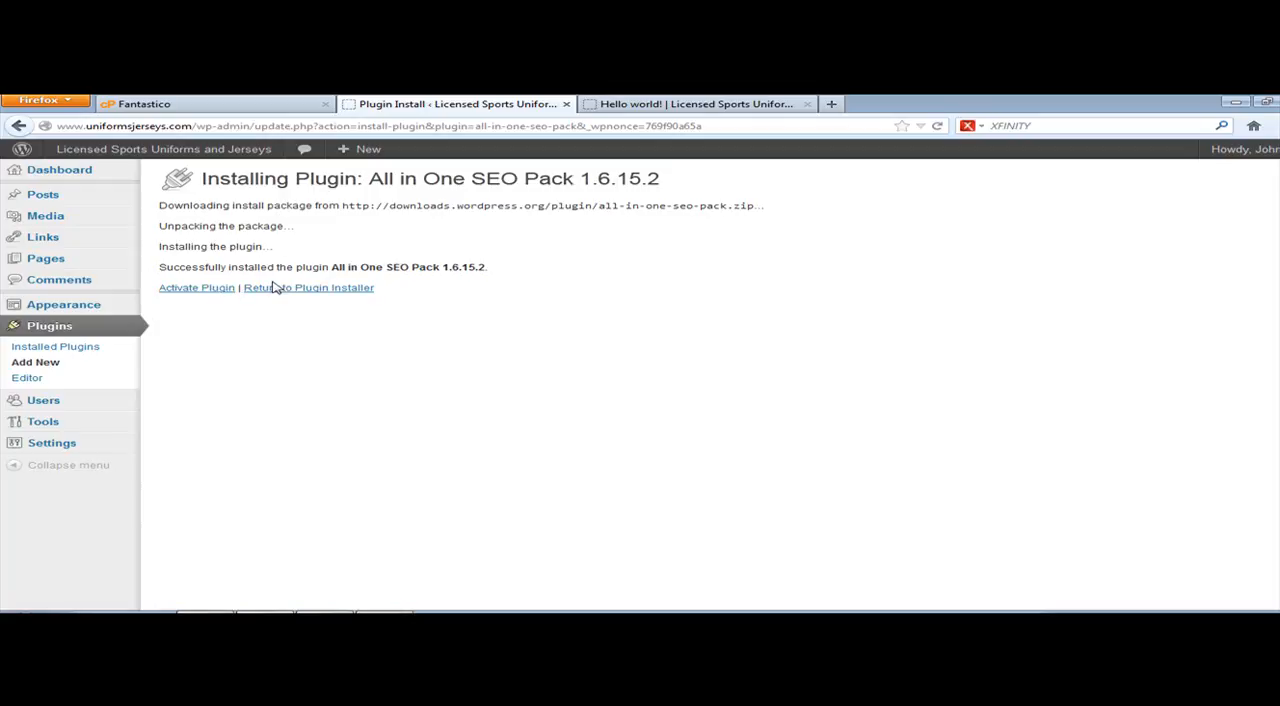
click(221, 289)
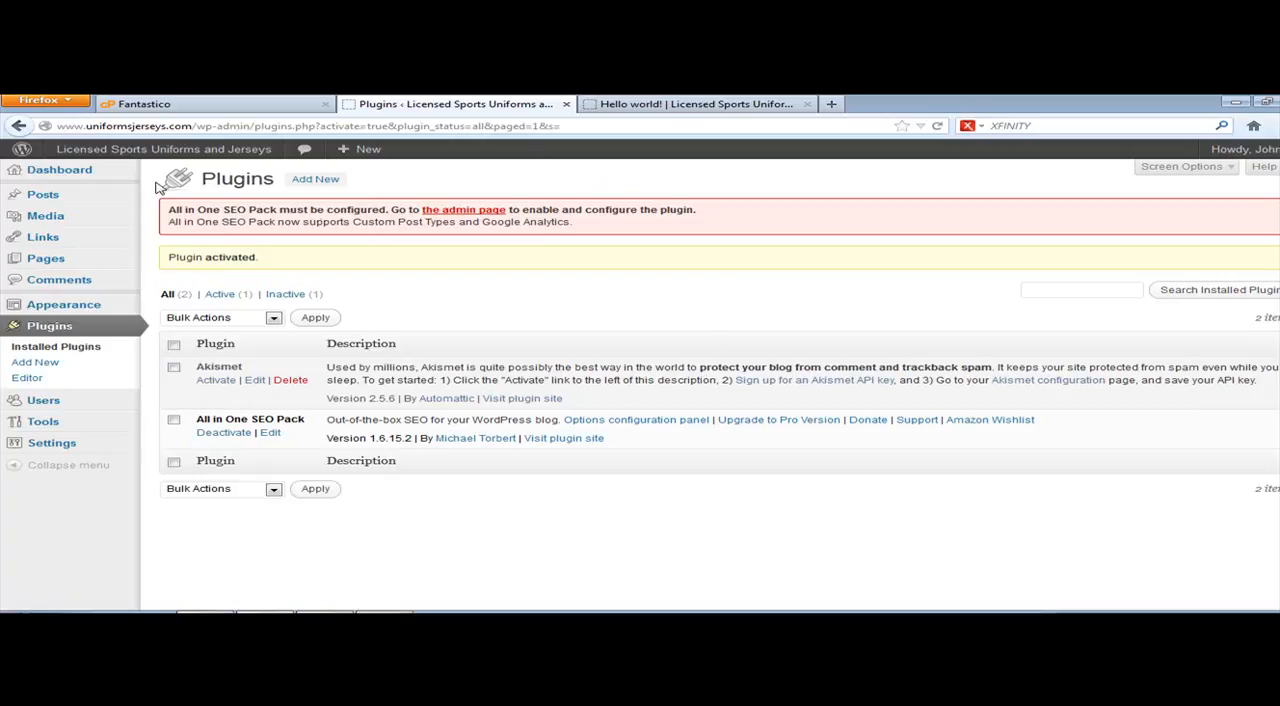
Step: Open the All in One SEO plugin options and set Plugin Status to Enabled
click(459, 212)
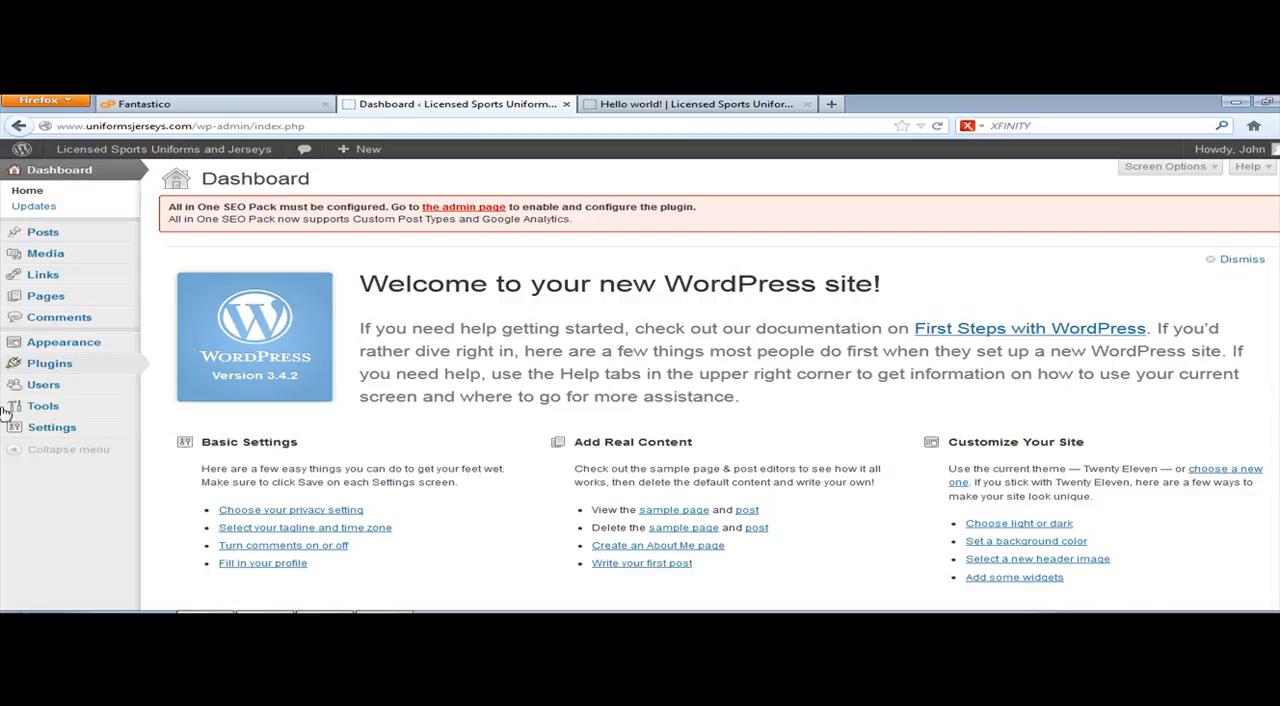
click(50, 430)
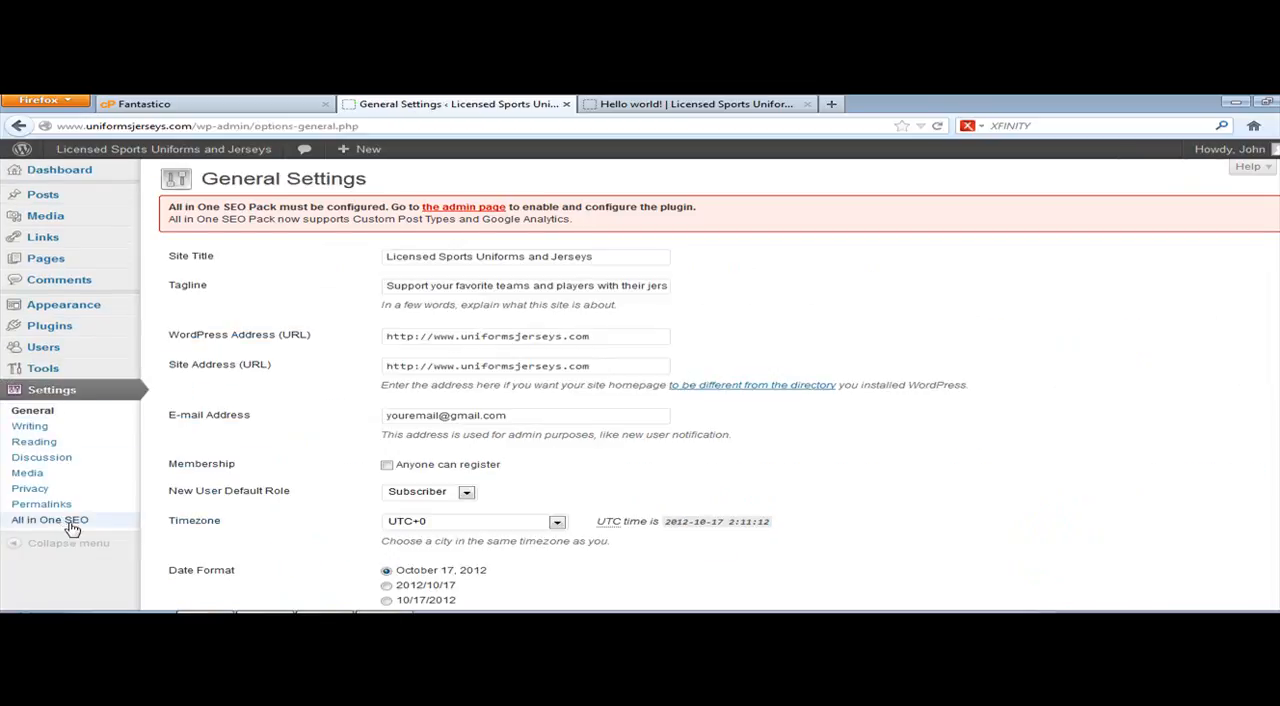
click(50, 520)
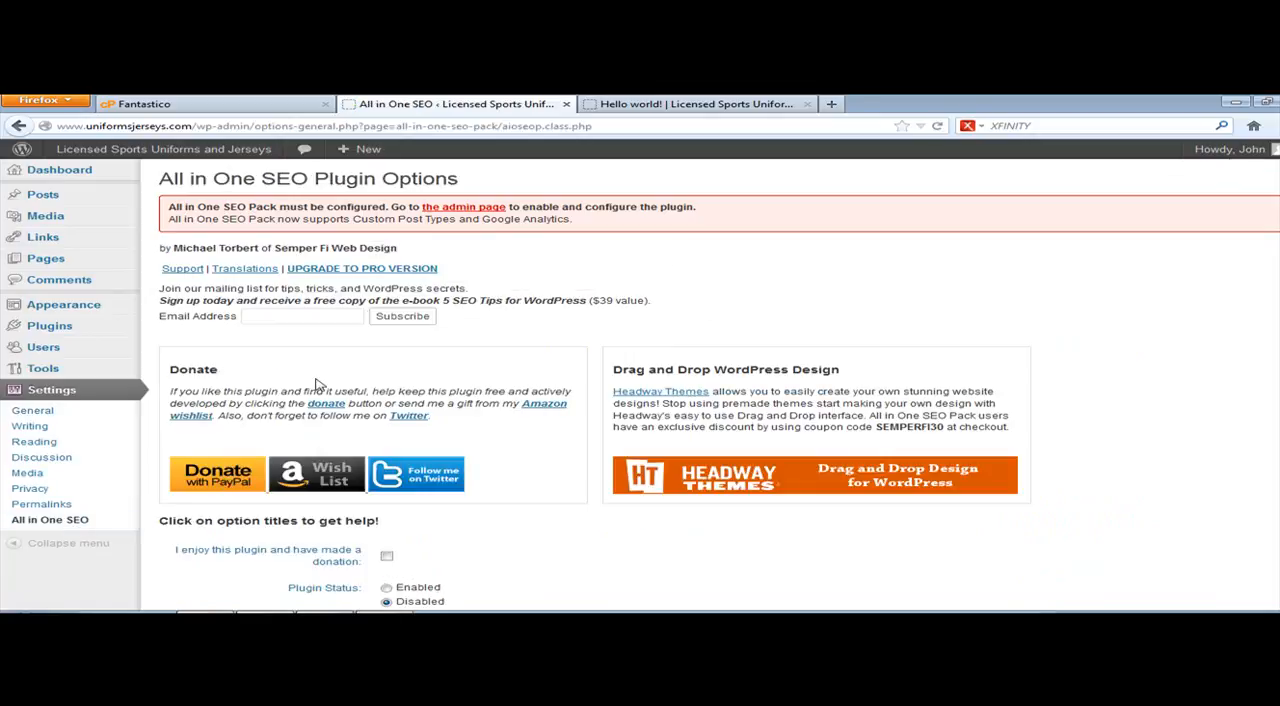
click(386, 588)
scroll(571, 294, down, 3)
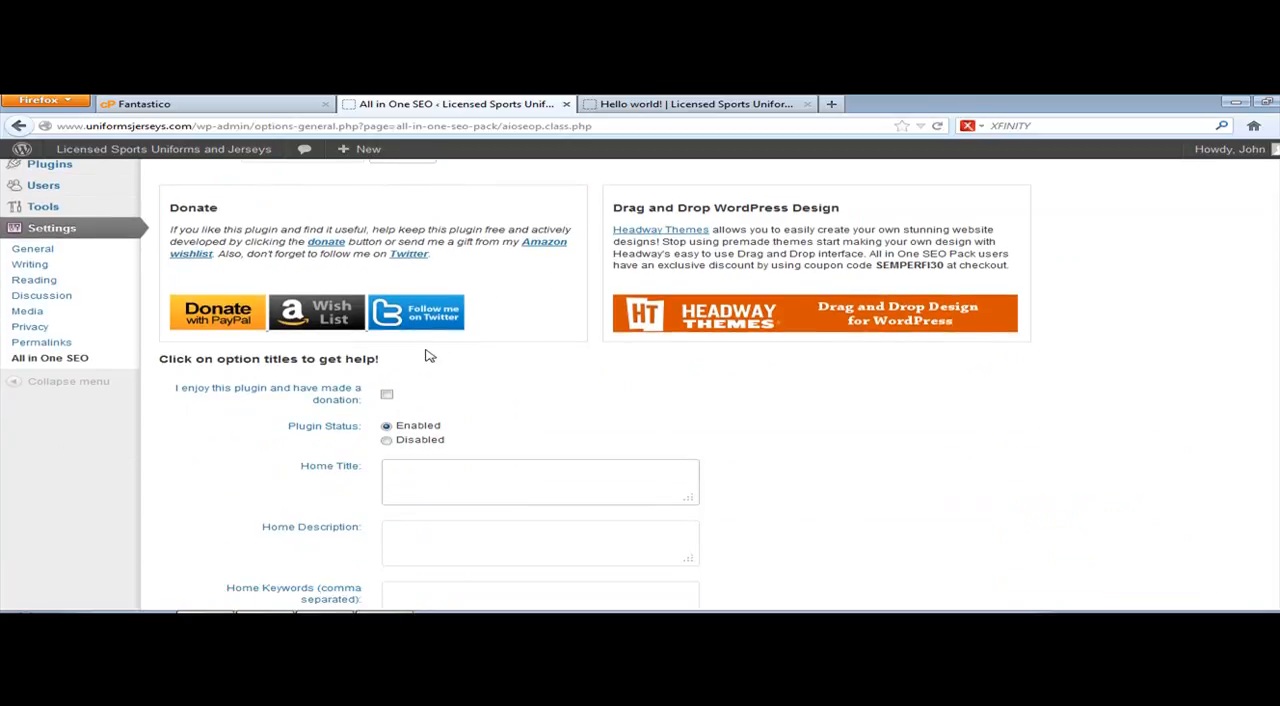
click(388, 442)
drag(397, 442, 497, 442)
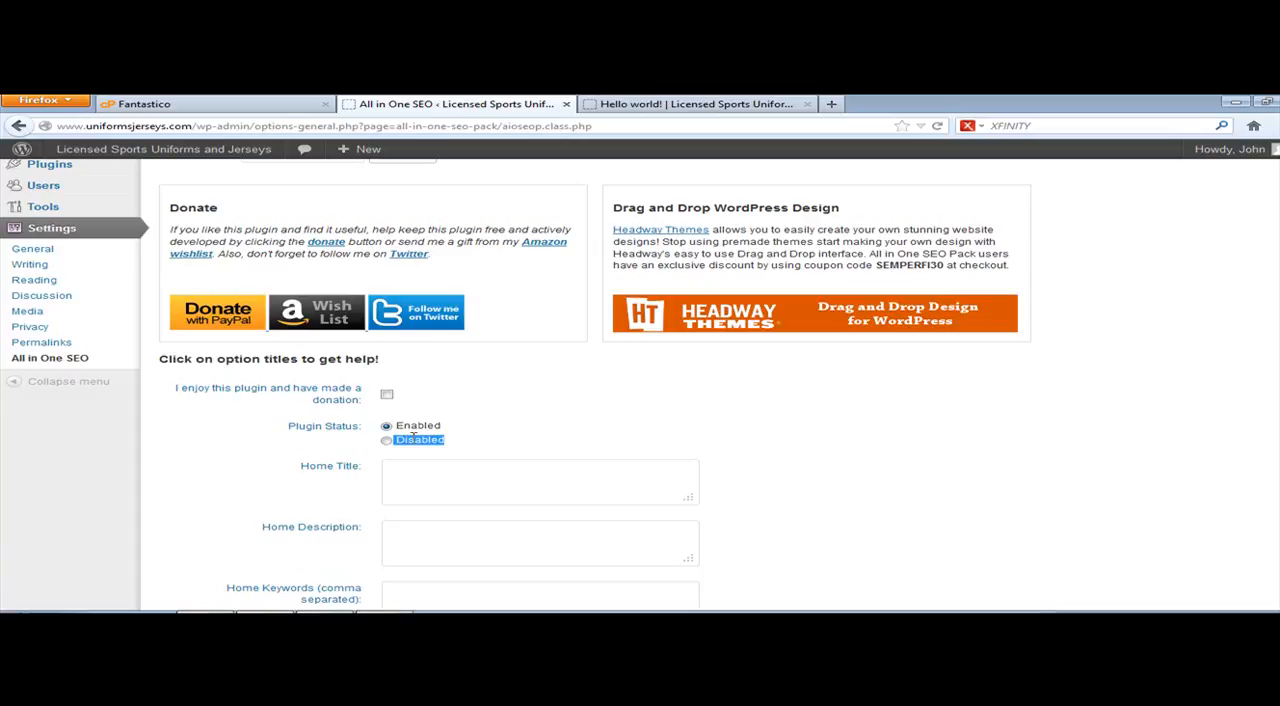
Step: Check the site title on the public Hello world page as a reference for the empty Home Title field
click(386, 485)
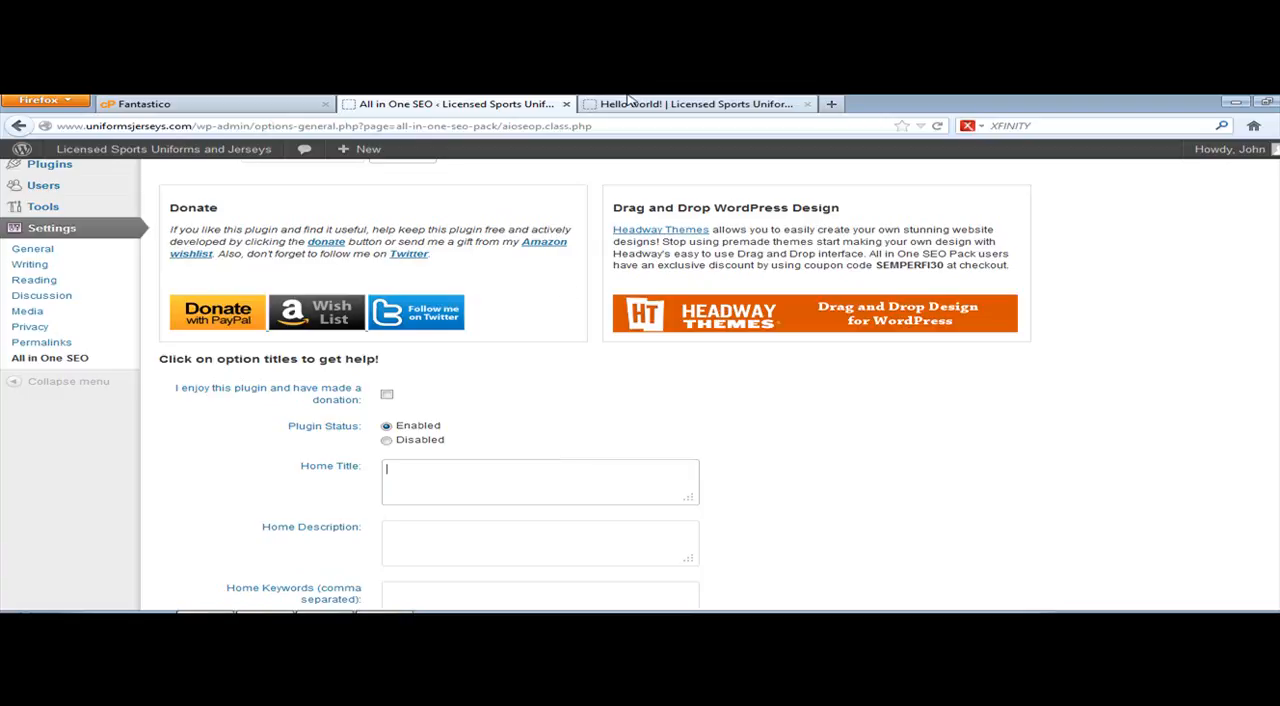
click(678, 103)
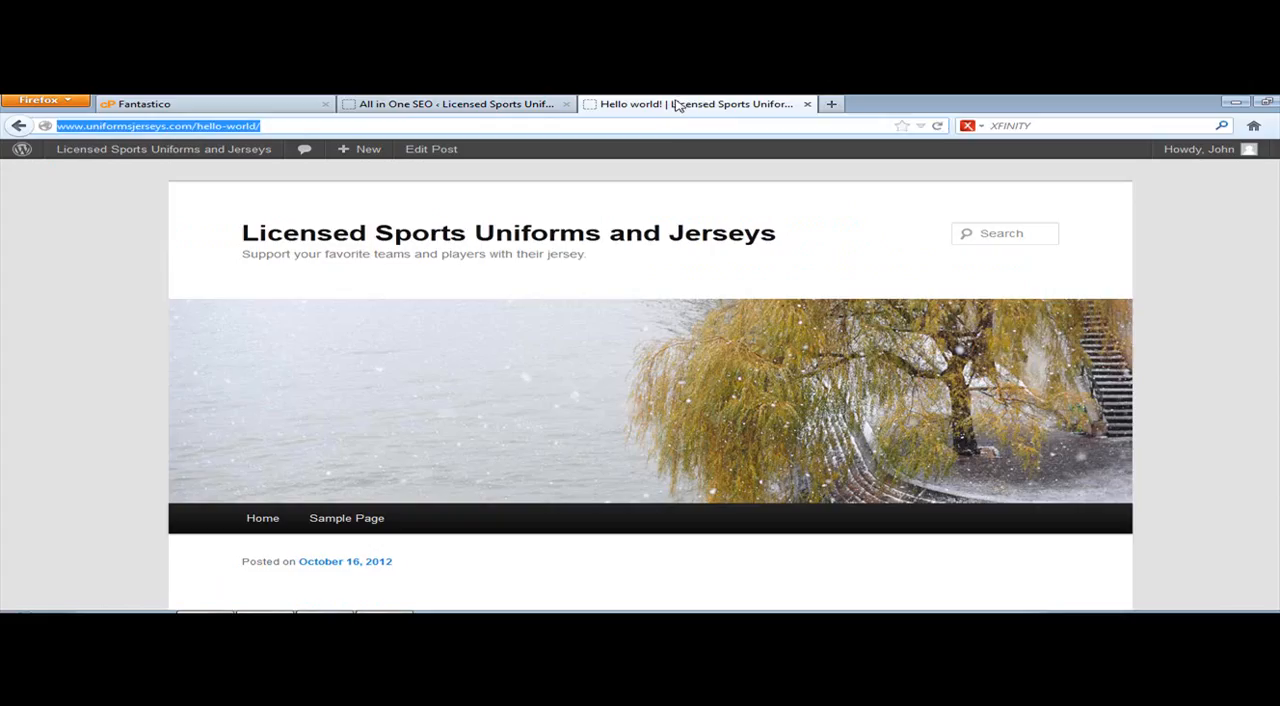
drag(246, 221, 785, 210)
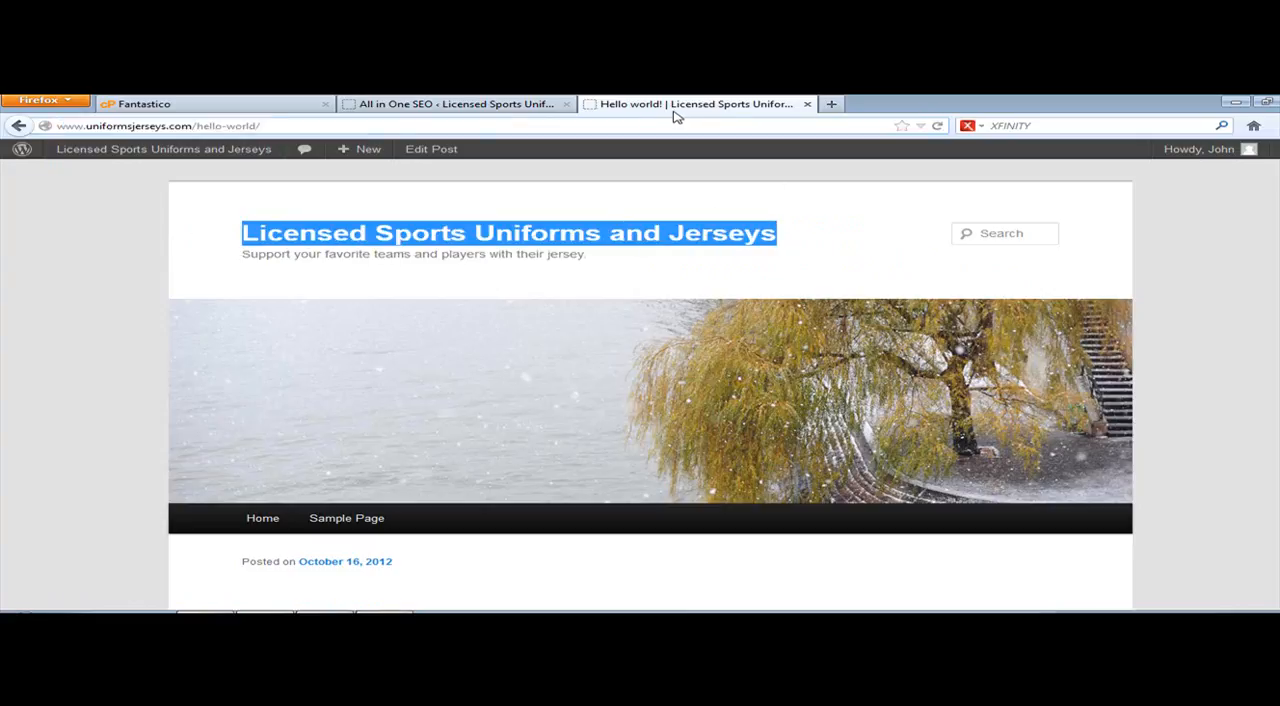
click(512, 106)
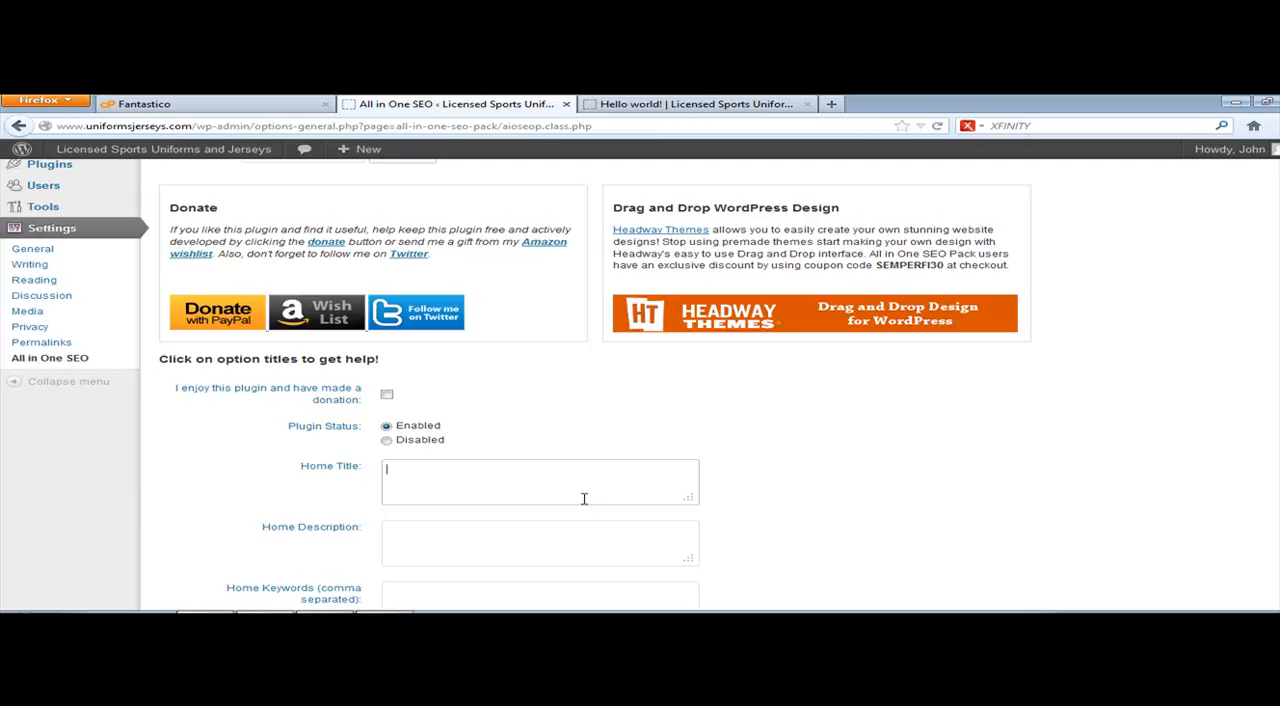
Step: Search Google for "adwords keyword tool" in a new browser tab and open the Google AdWords Keyword Tool
click(831, 104)
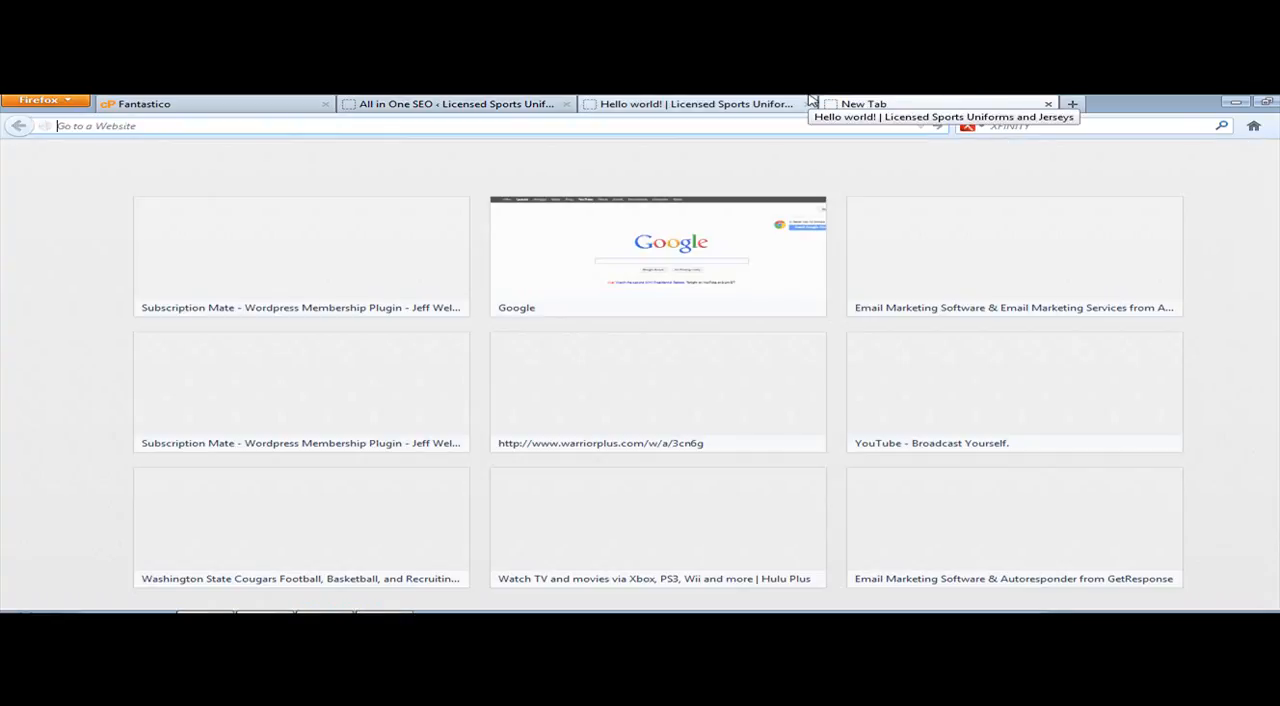
text(google.com)
key(Return)
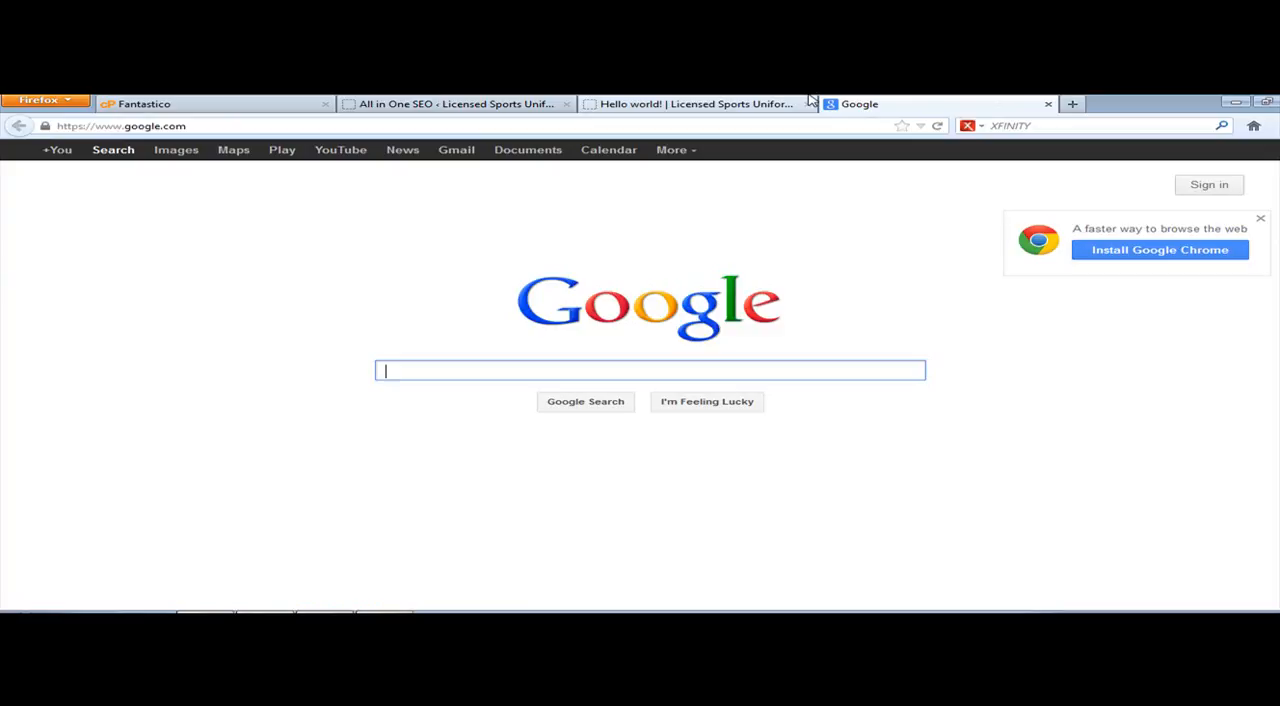
text(adwords )
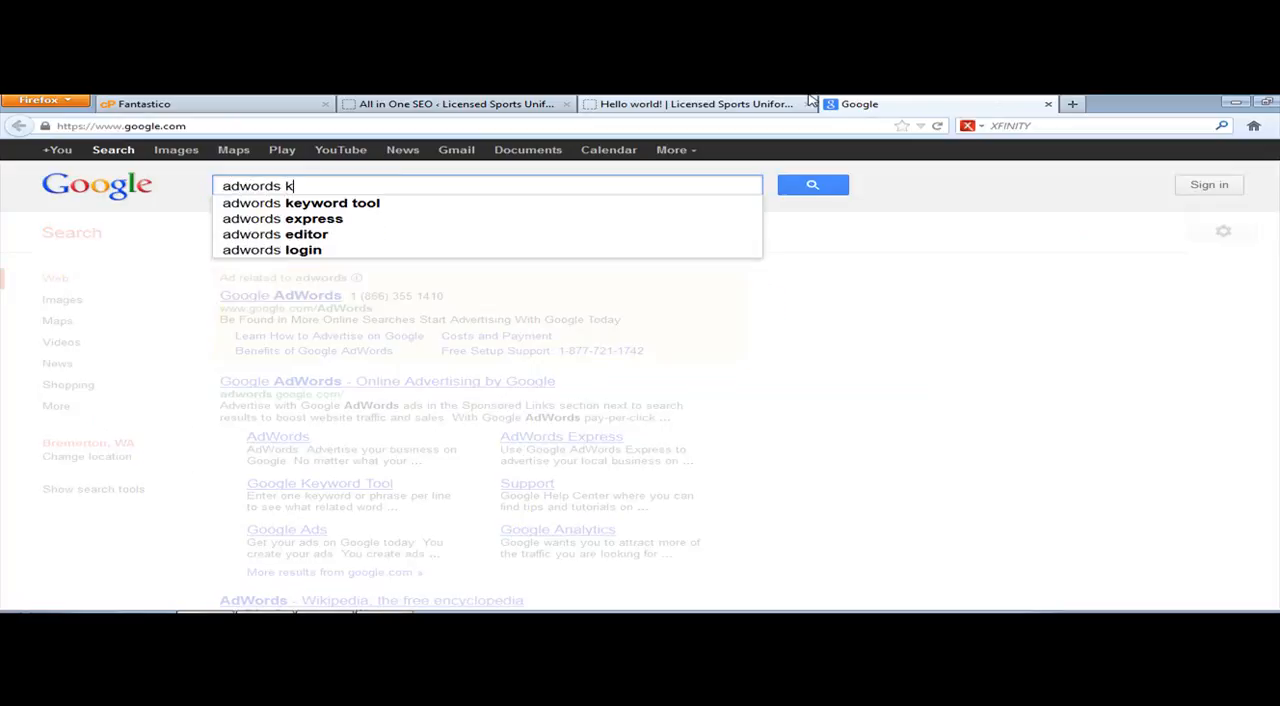
text(keyword tool)
key(Return)
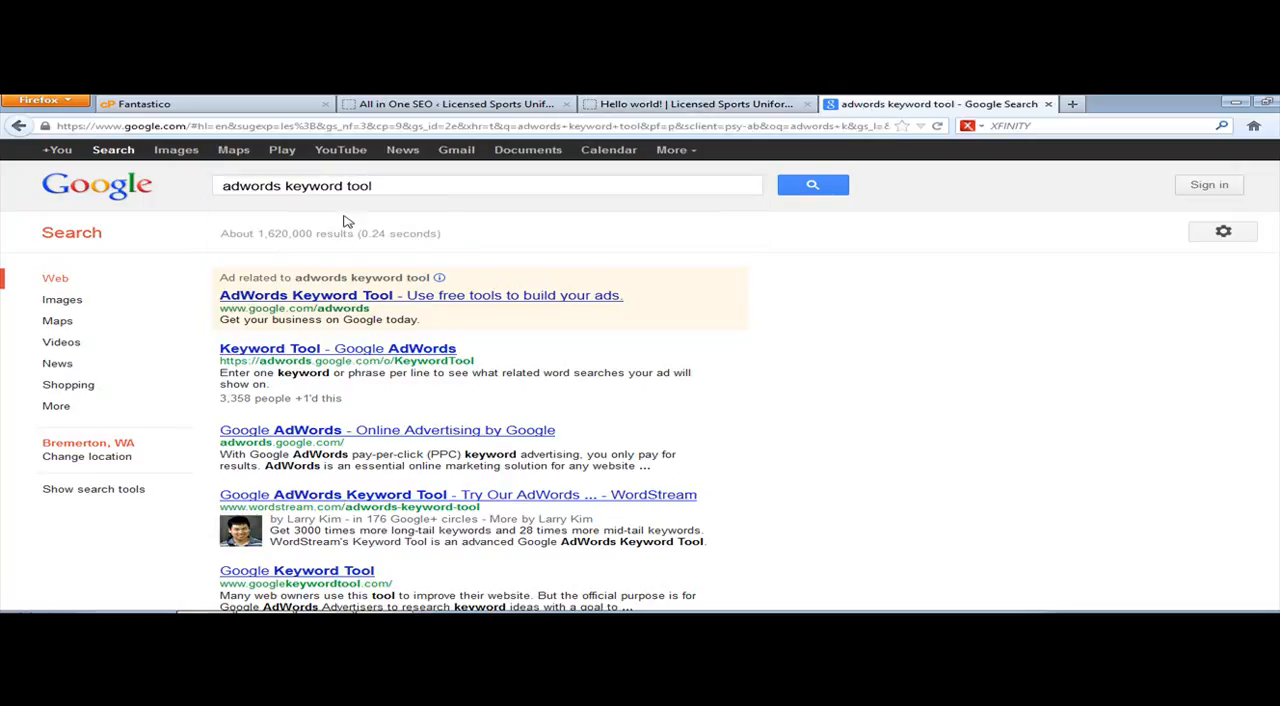
click(262, 354)
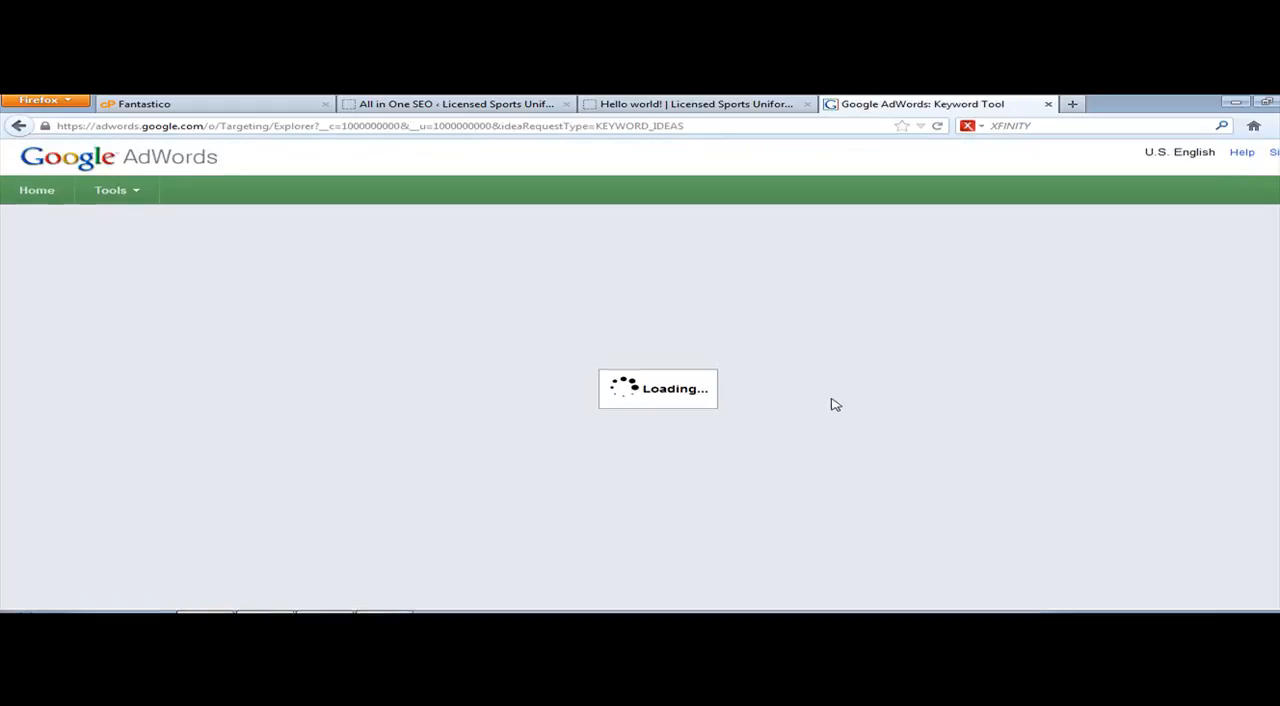
Step: Generate keyword ideas for the phrase "licensed sports jerseys", completing the captcha verification field
click(676, 104)
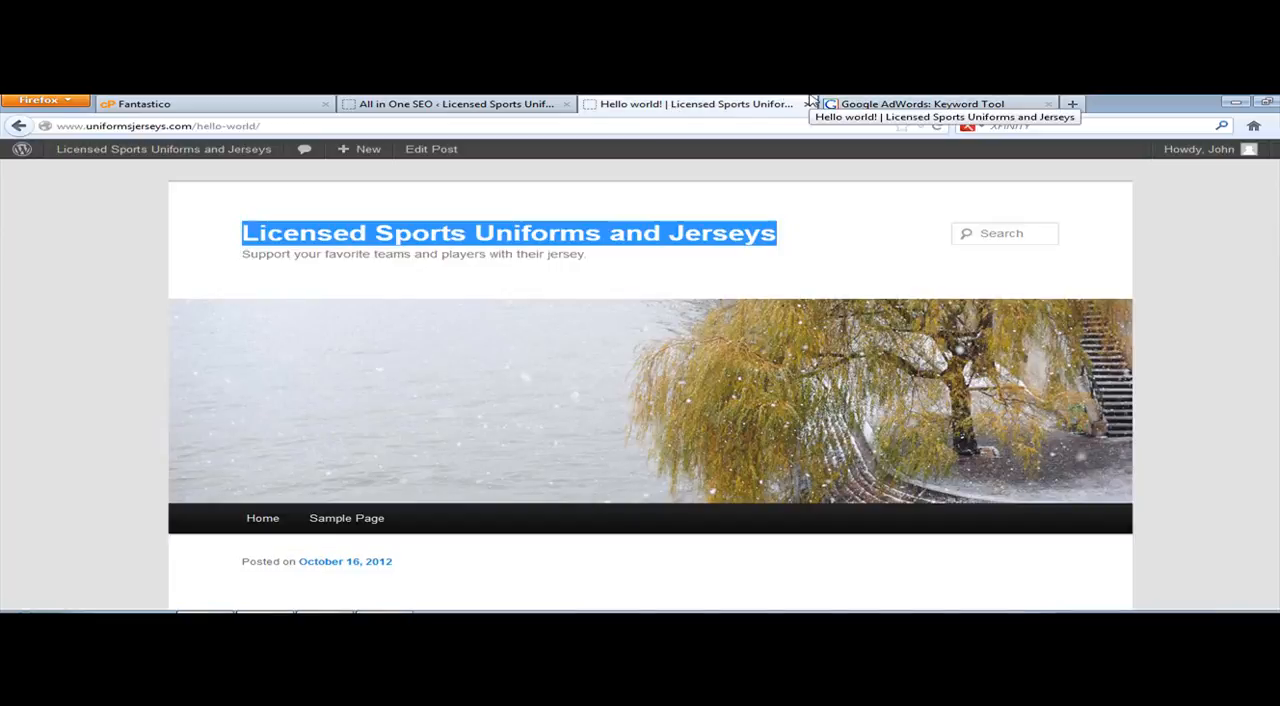
click(903, 103)
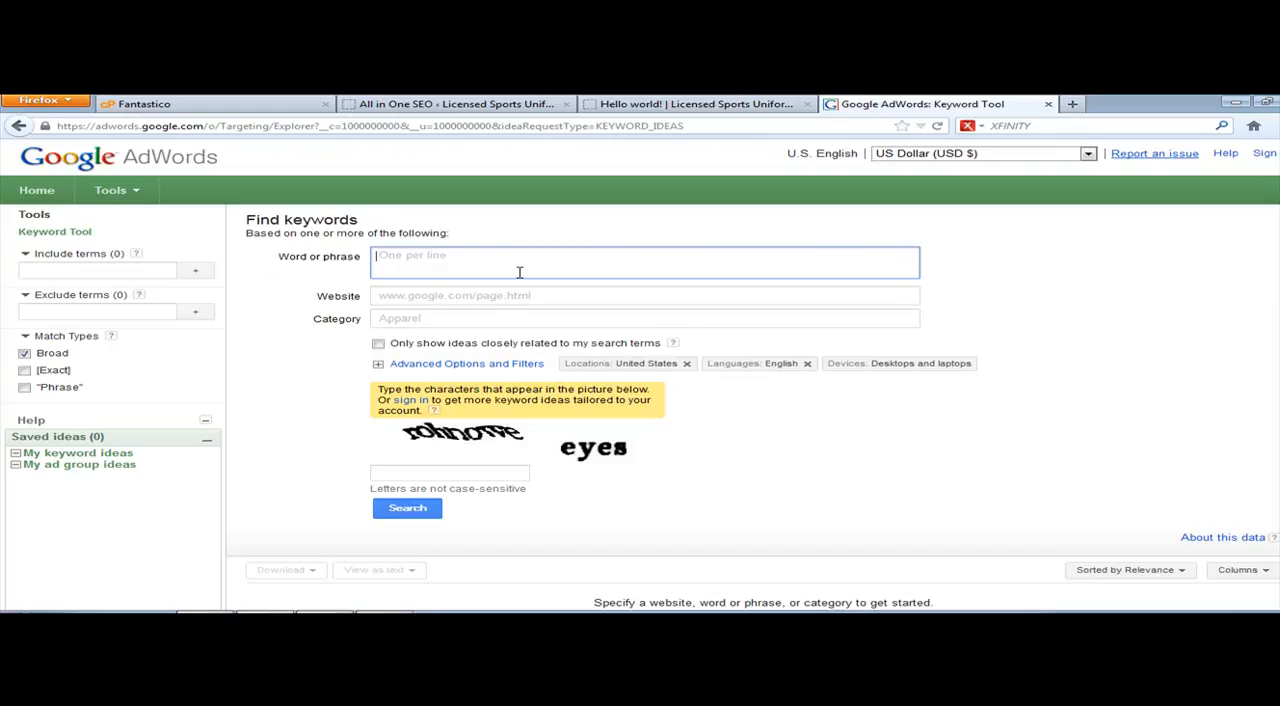
text(licensed sports jerseys)
key(Tab)
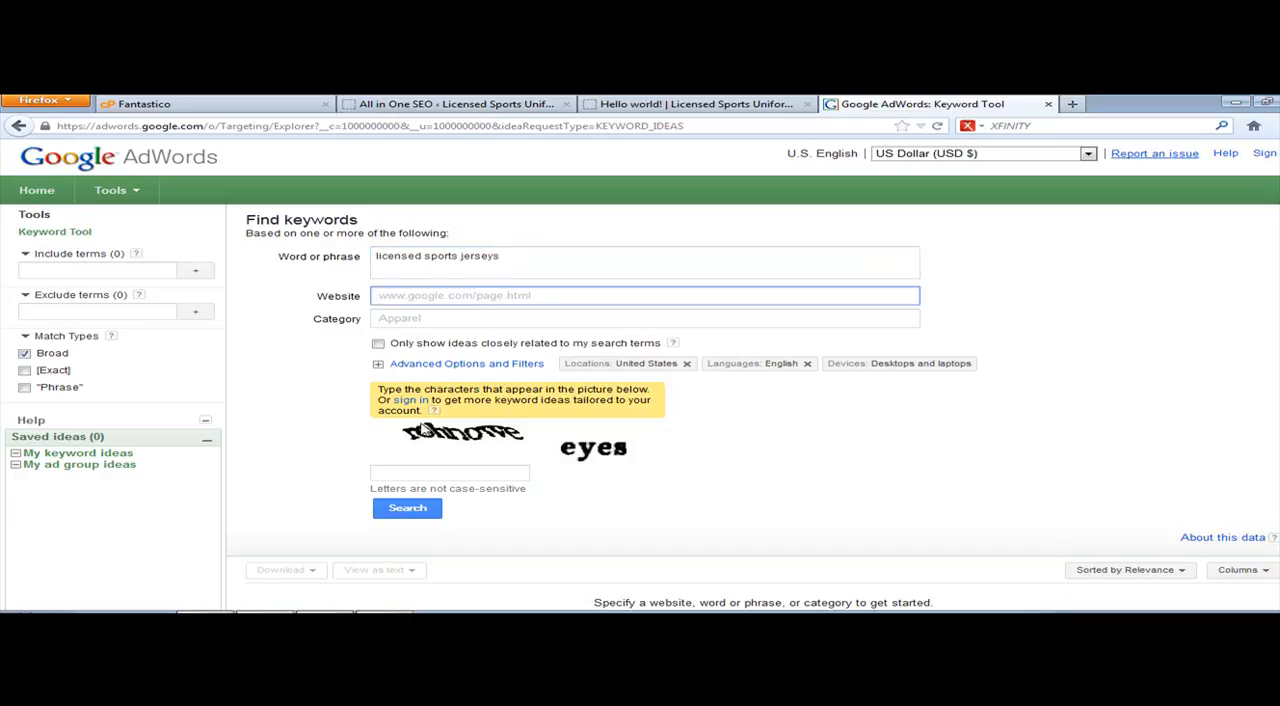
click(405, 473)
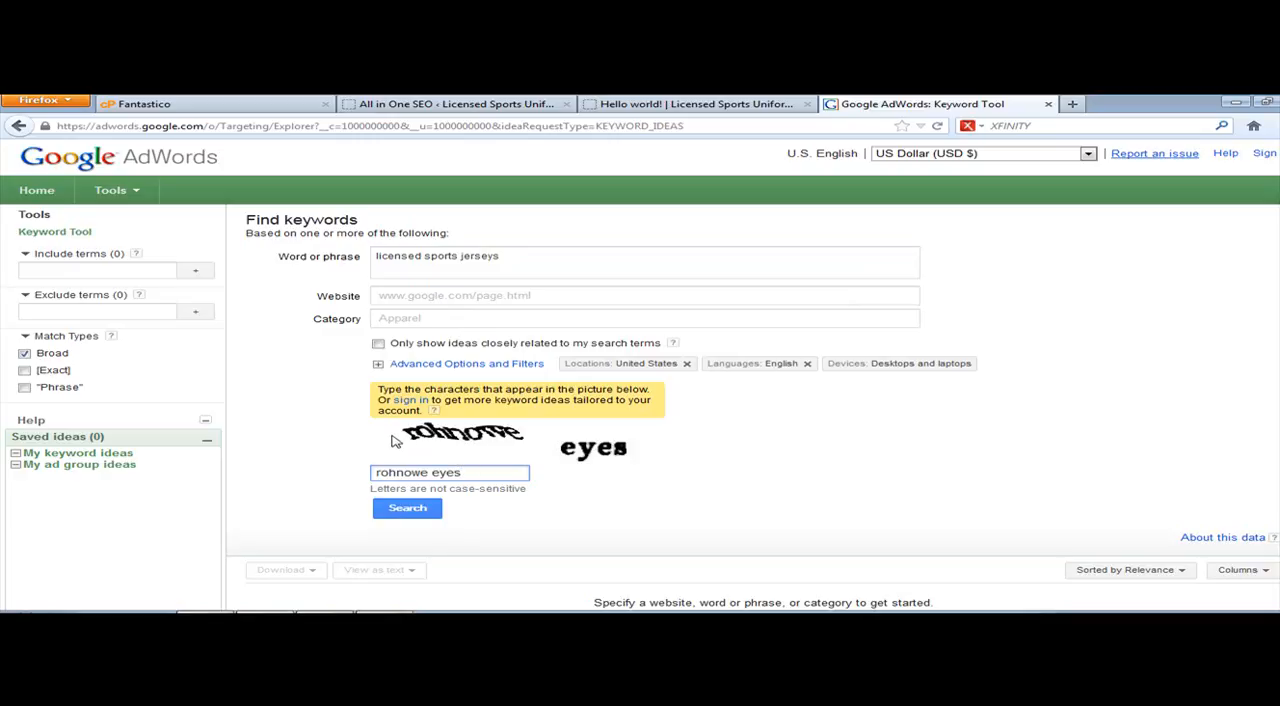
click(410, 509)
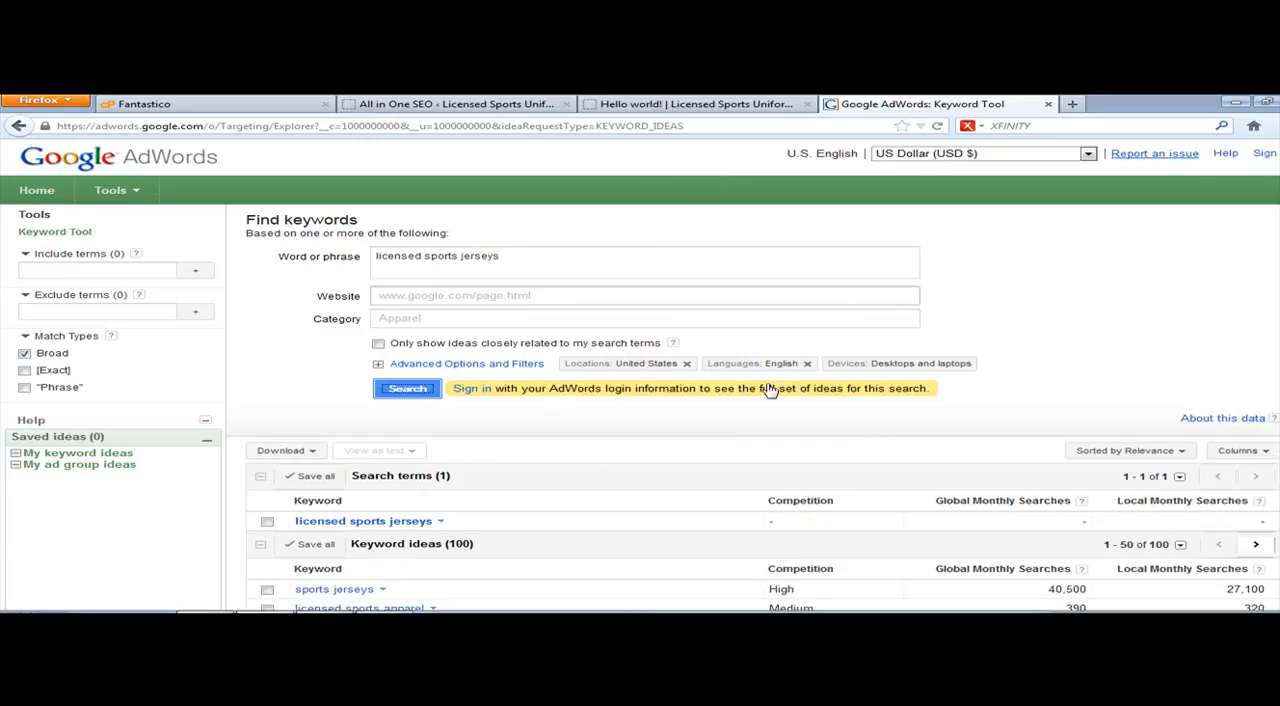
scroll(789, 363, down, 5)
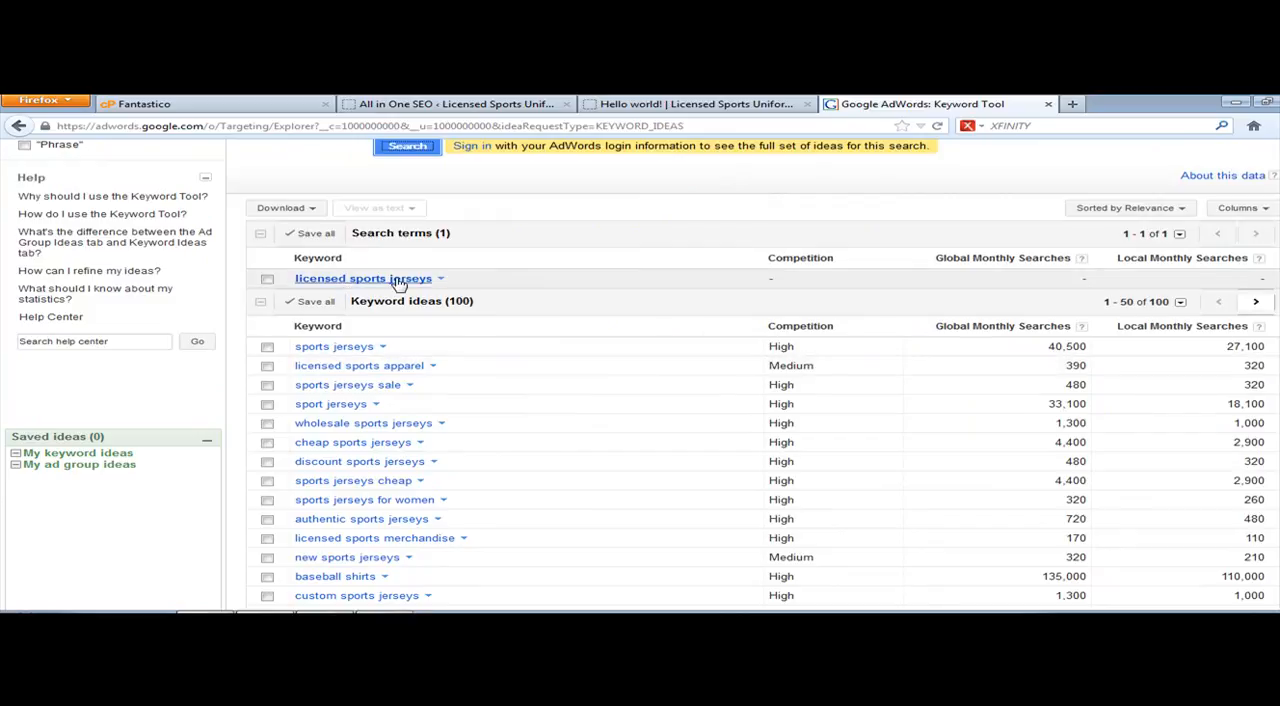
Step: Generate keyword ideas for the phrase "licensed nfl jerseys" in the Keyword Tool
scroll(560, 289, up, 5)
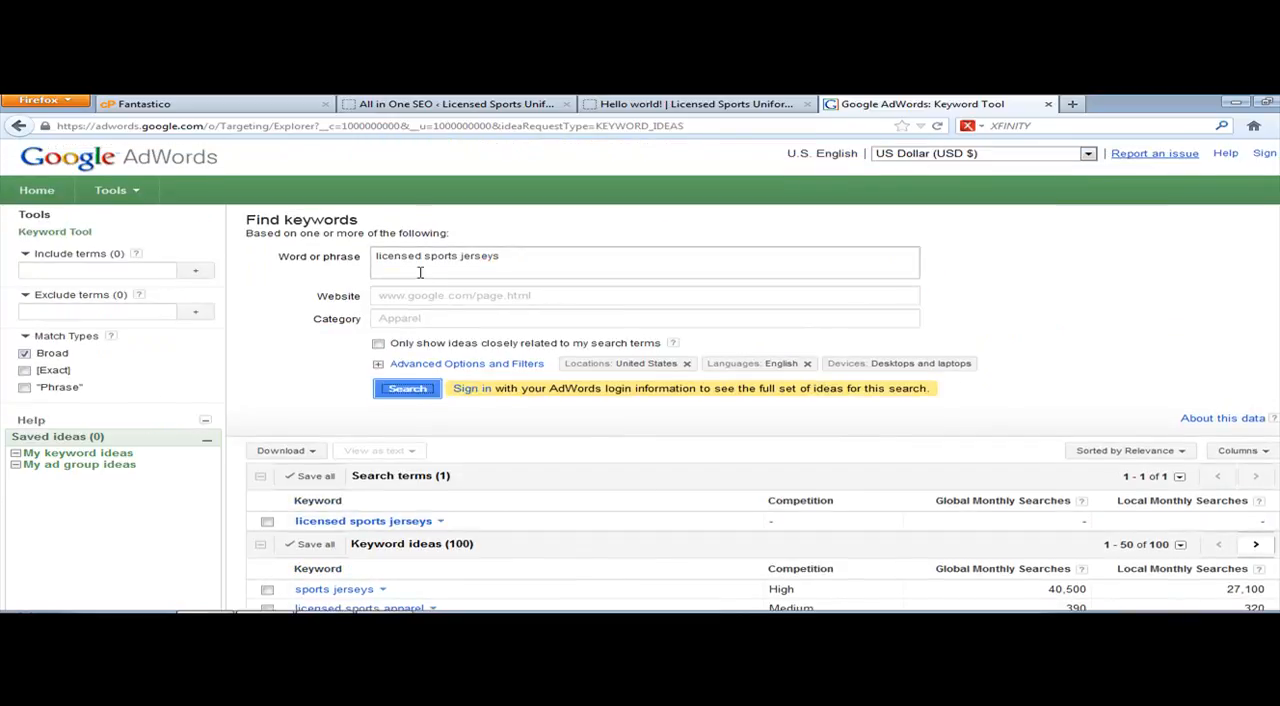
drag(426, 256, 462, 259)
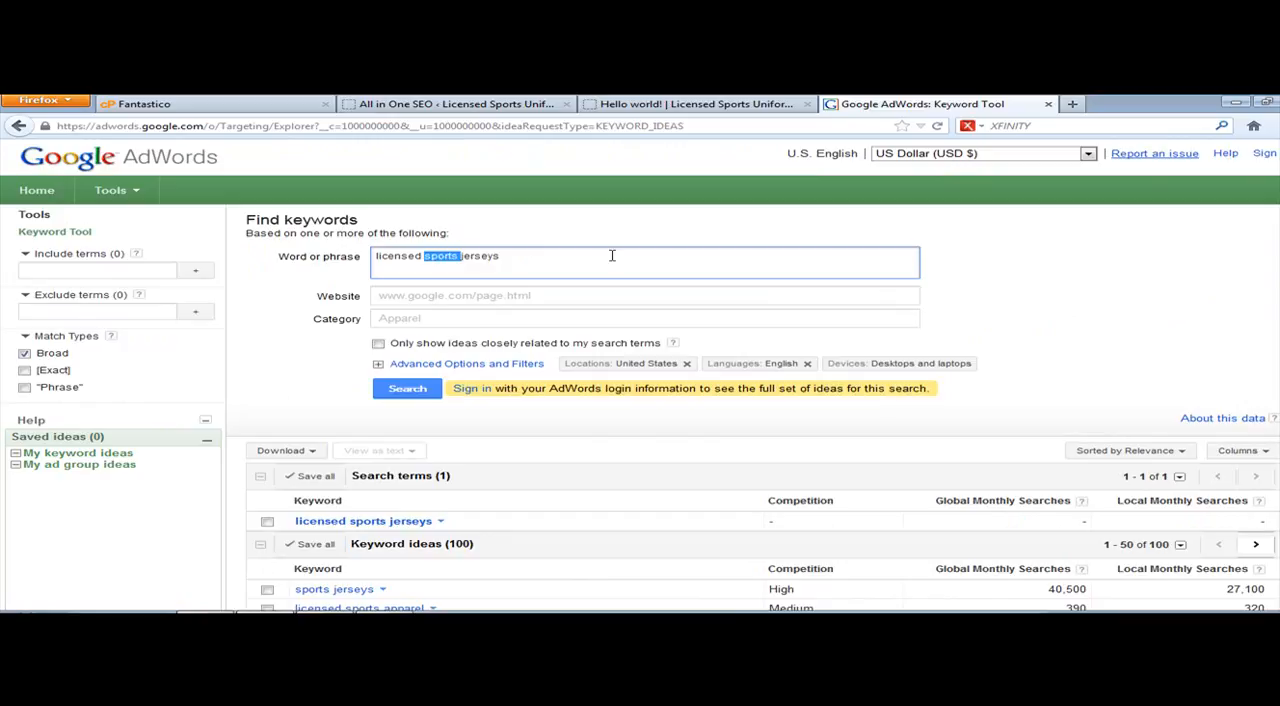
key(BackSpace)
text(m)
key(BackSpace)
text(nfl)
click(408, 389)
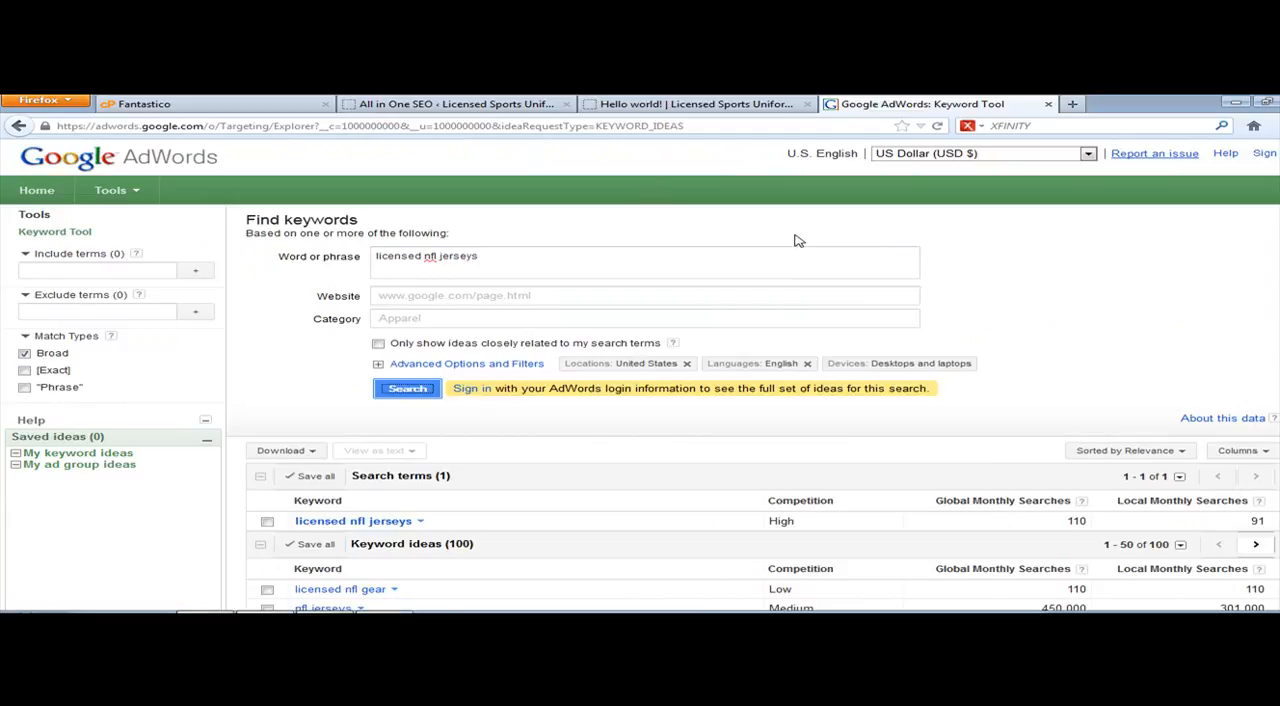
Step: Examine the competition and monthly search volumes of the keyword ideas related to licensed NFL jerseys
scroll(795, 241, down, 5)
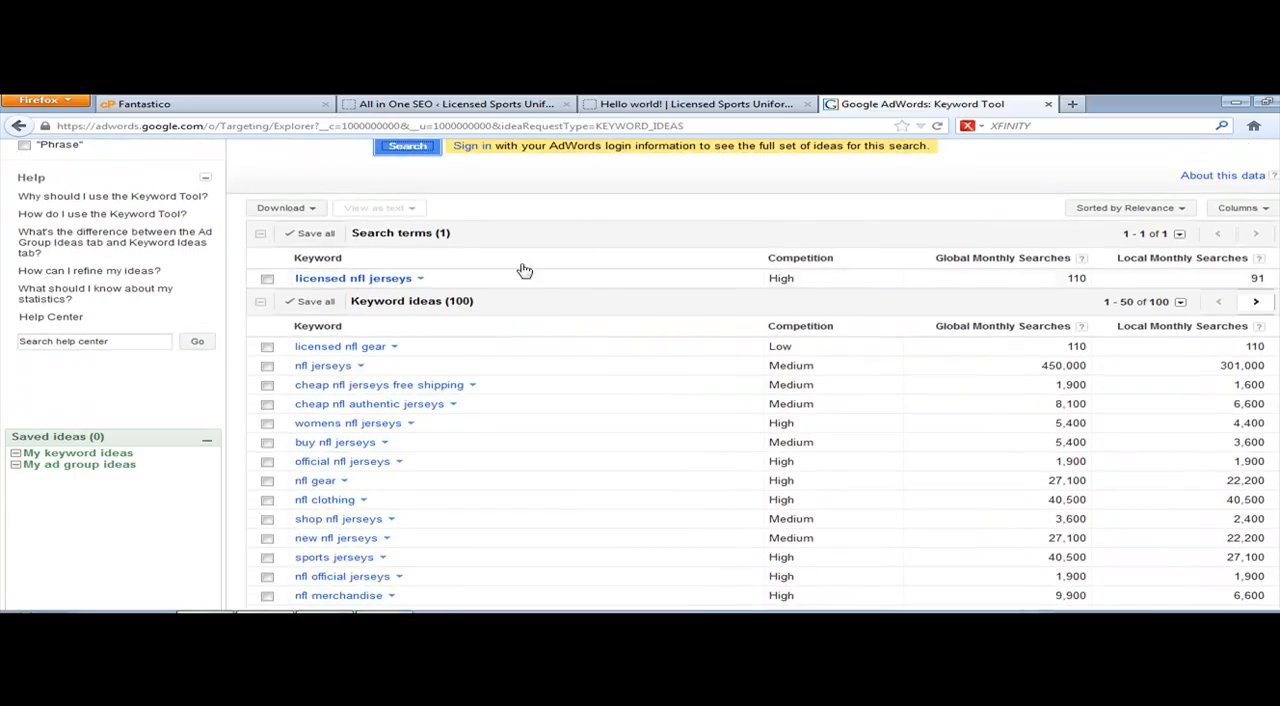
scroll(612, 300, up, 5)
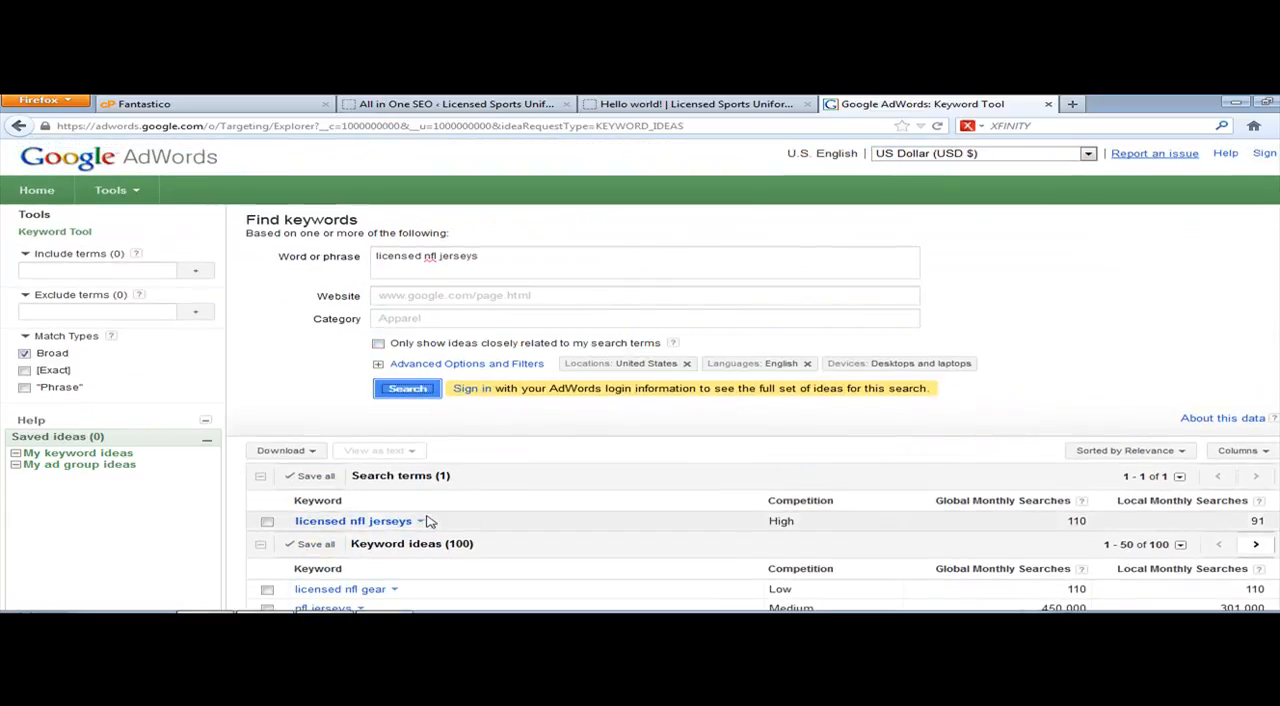
scroll(608, 491, down, 3)
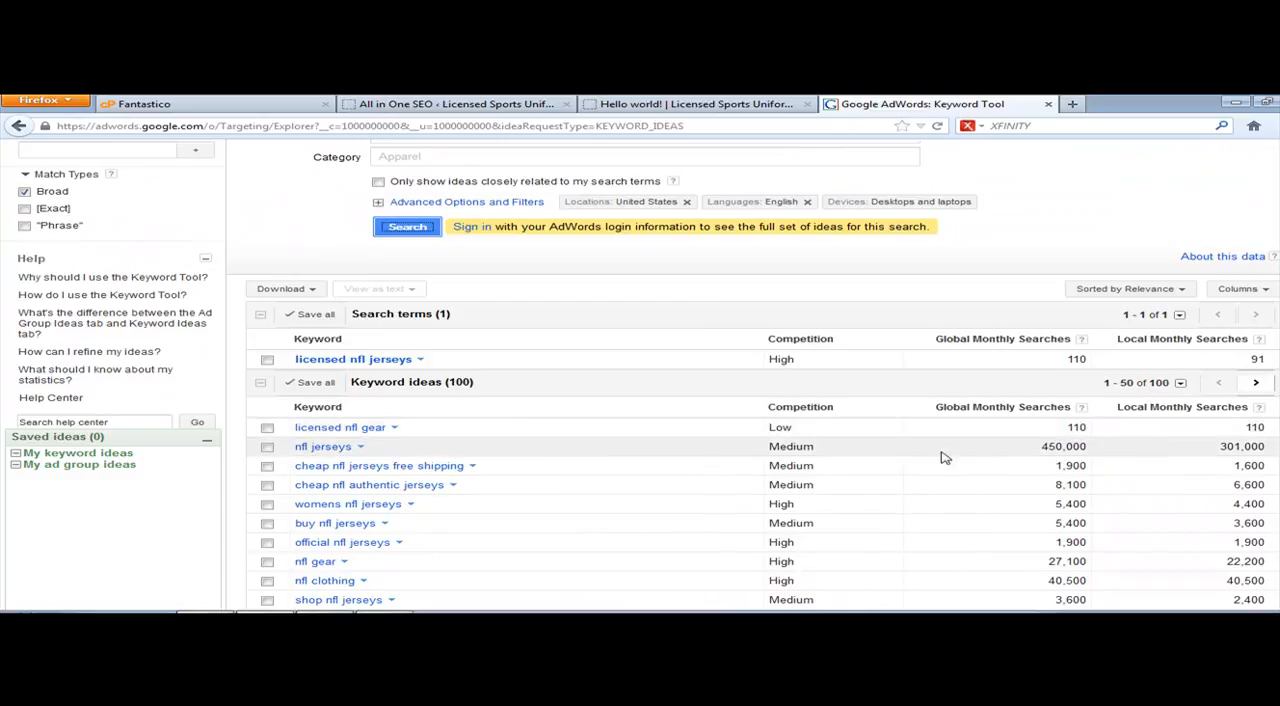
scroll(510, 470, down, 2)
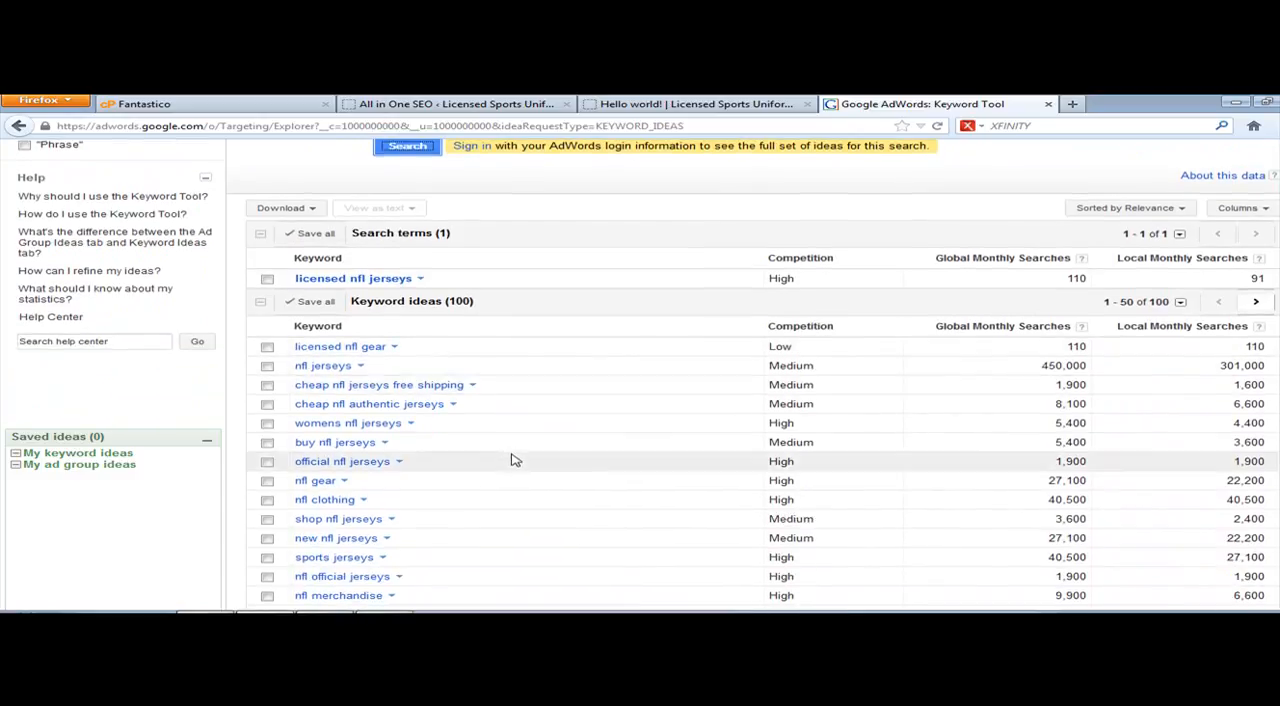
scroll(502, 460, up, 5)
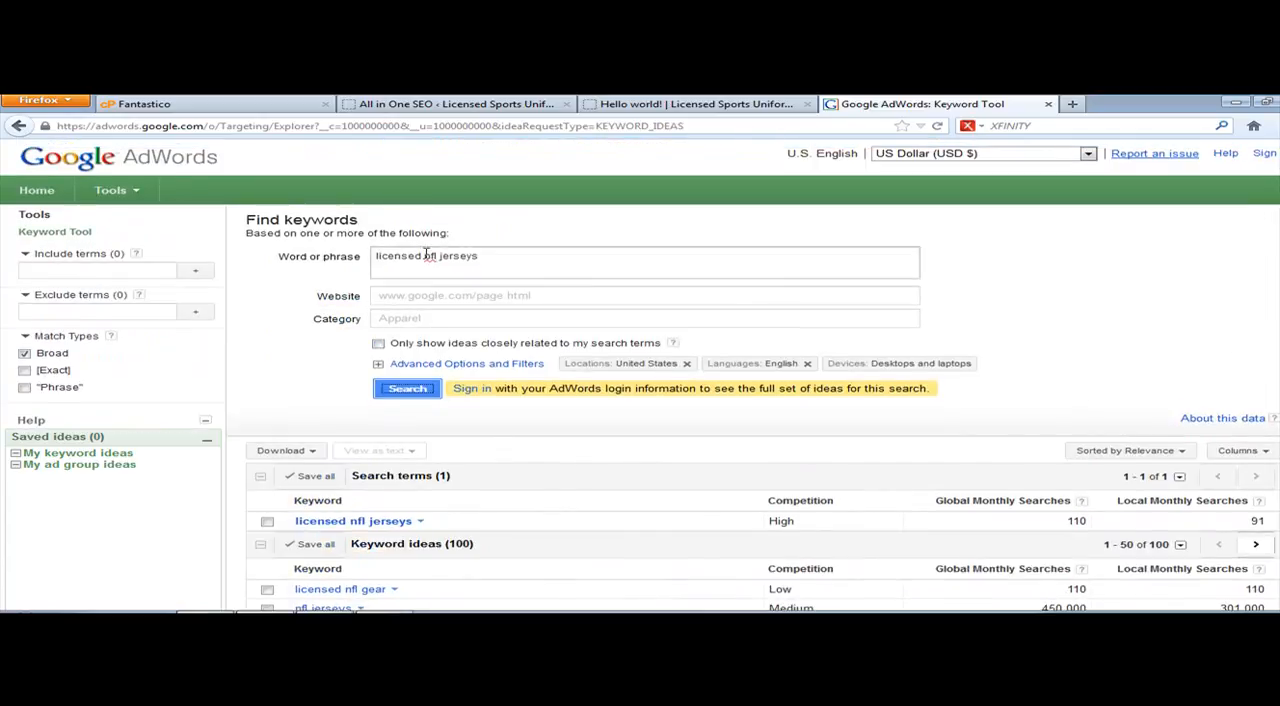
drag(426, 257, 351, 260)
click(500, 259)
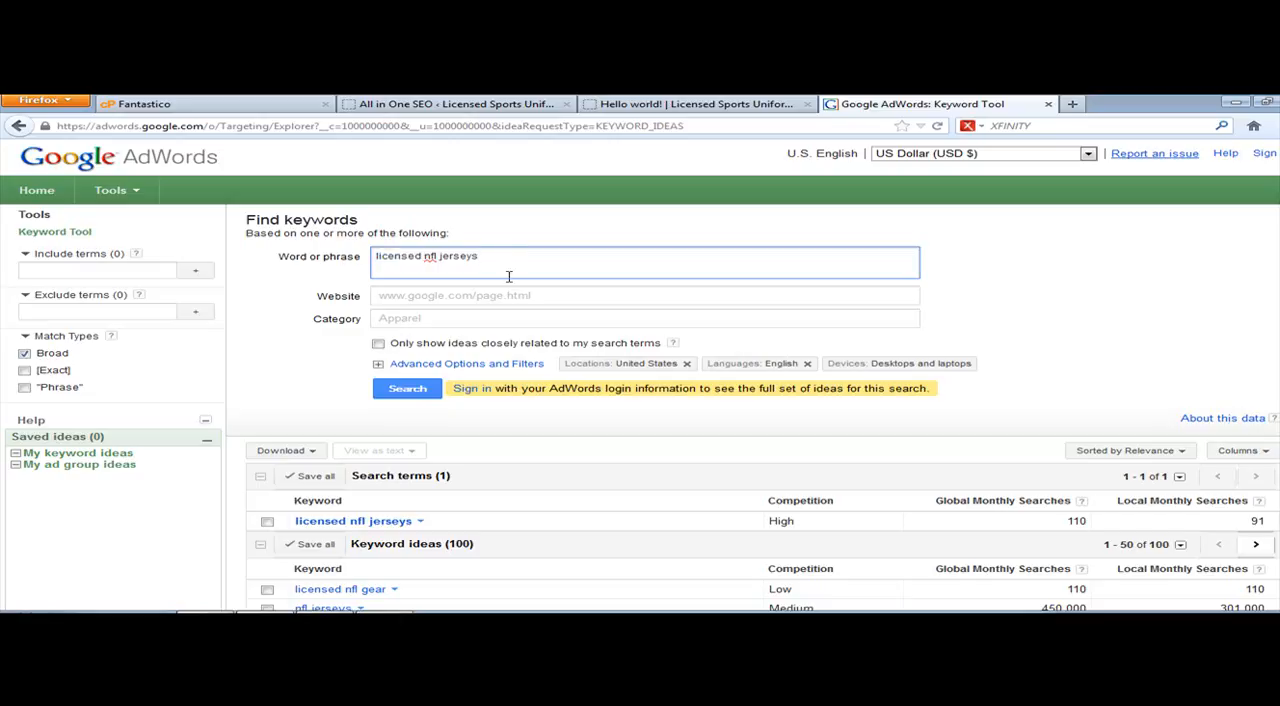
scroll(700, 428, down, 6)
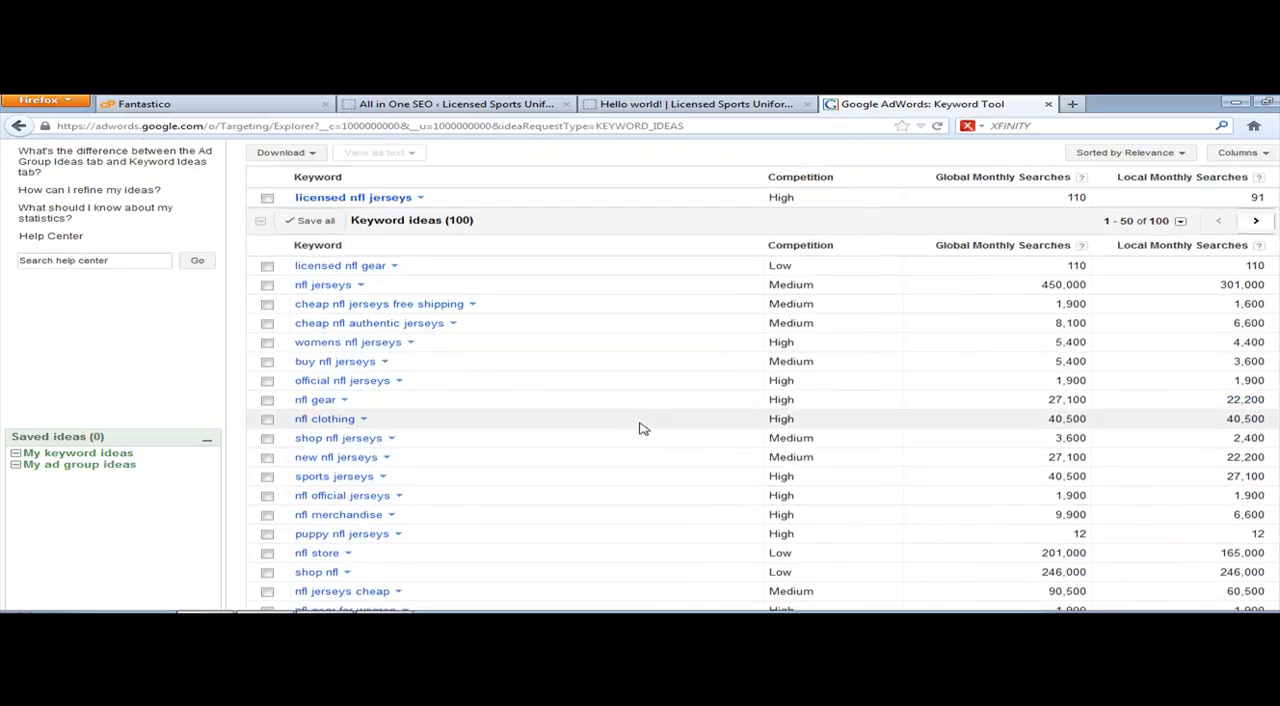
scroll(602, 412, down, 3)
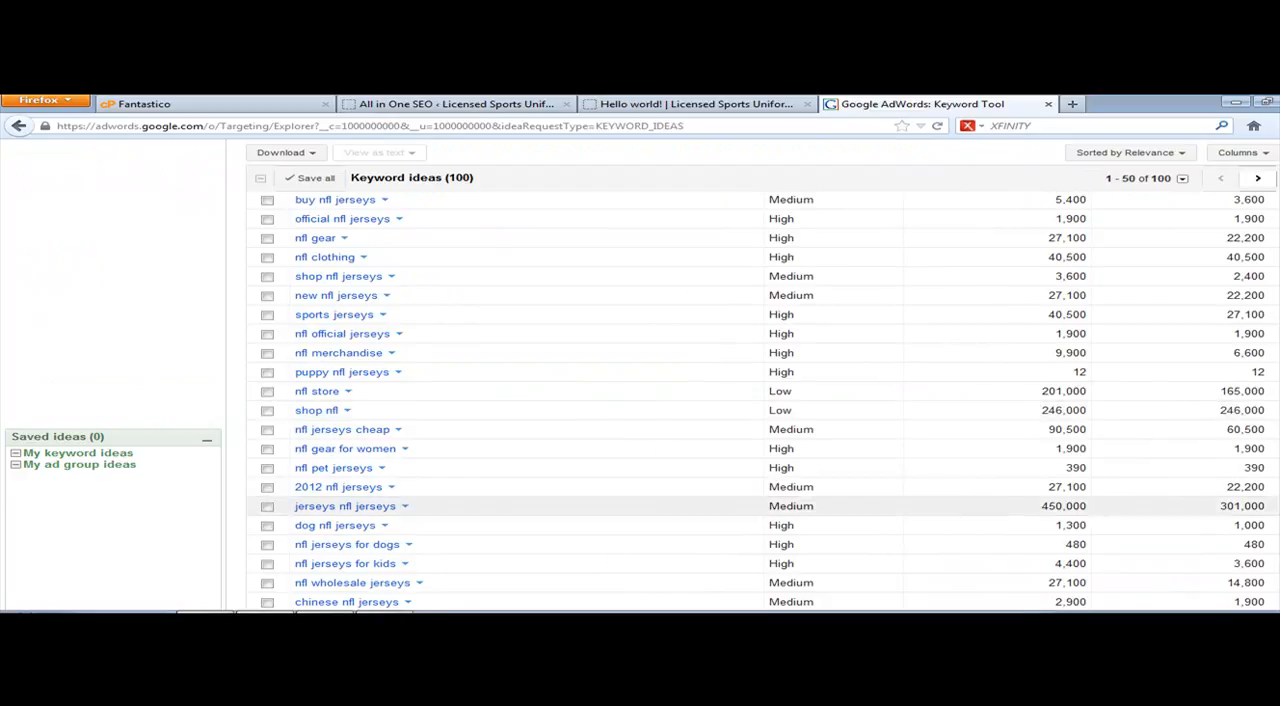
scroll(420, 446, down, 3)
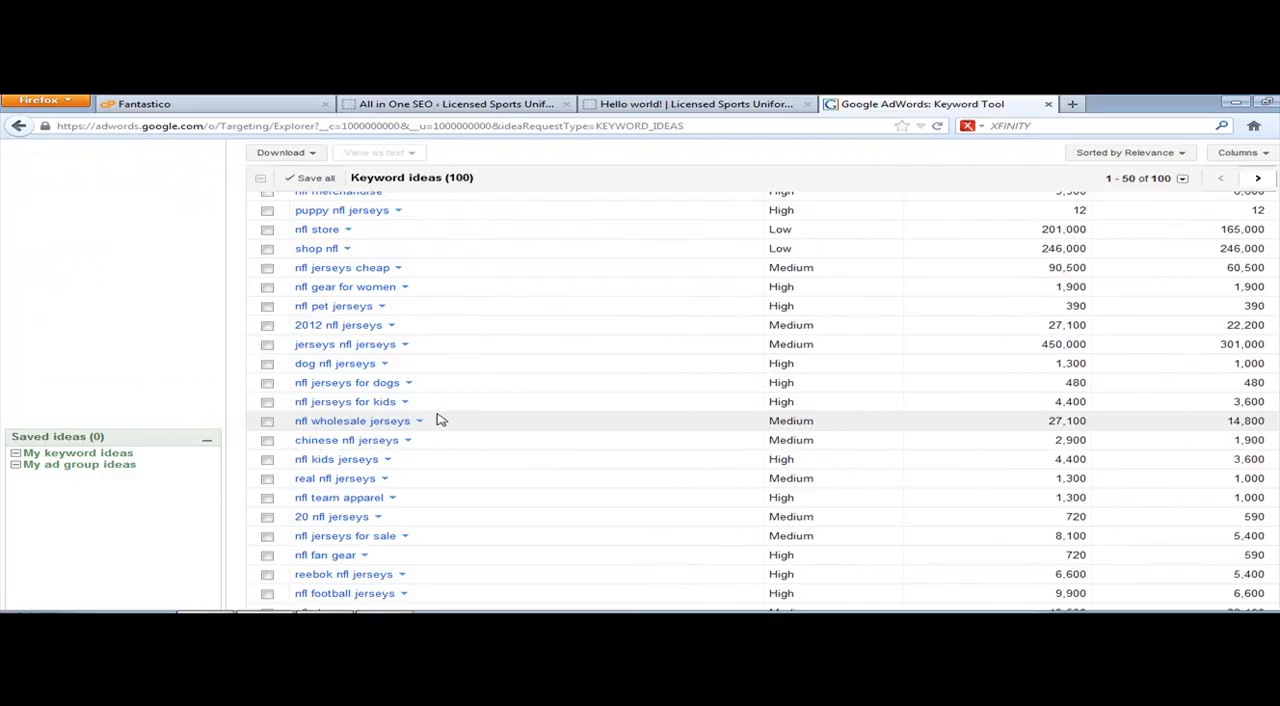
scroll(586, 300, up, 10)
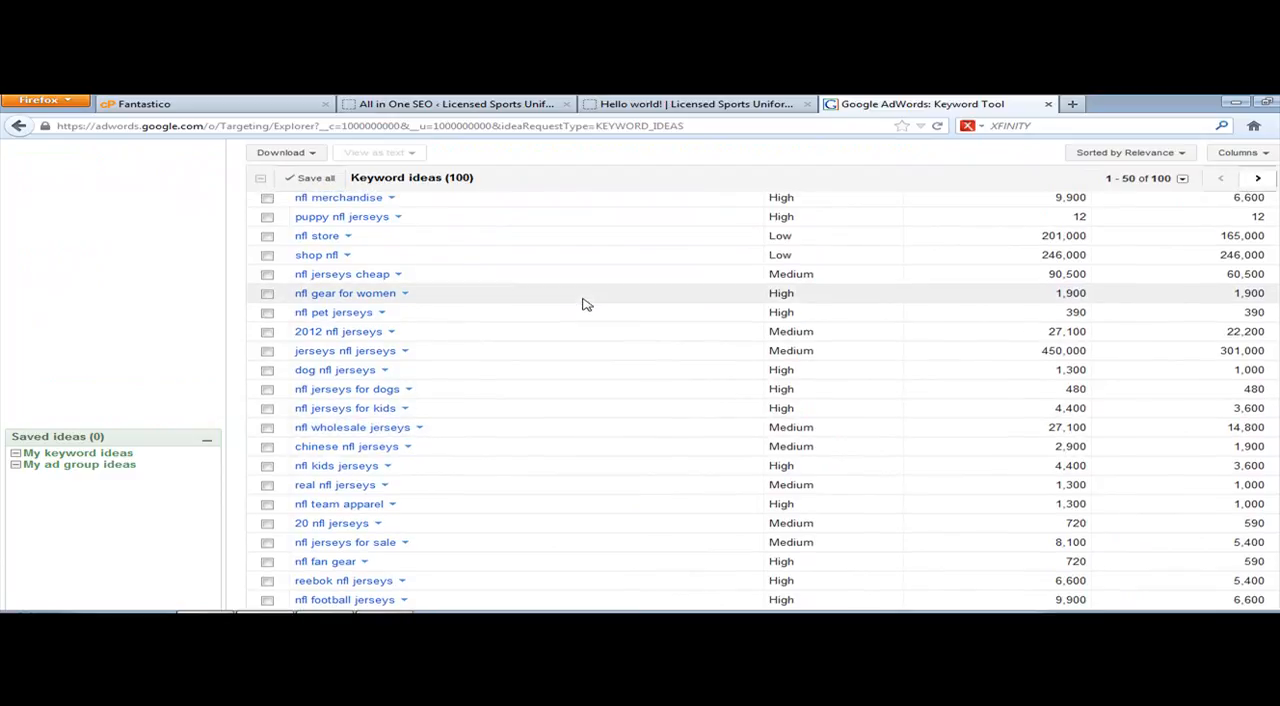
click(406, 304)
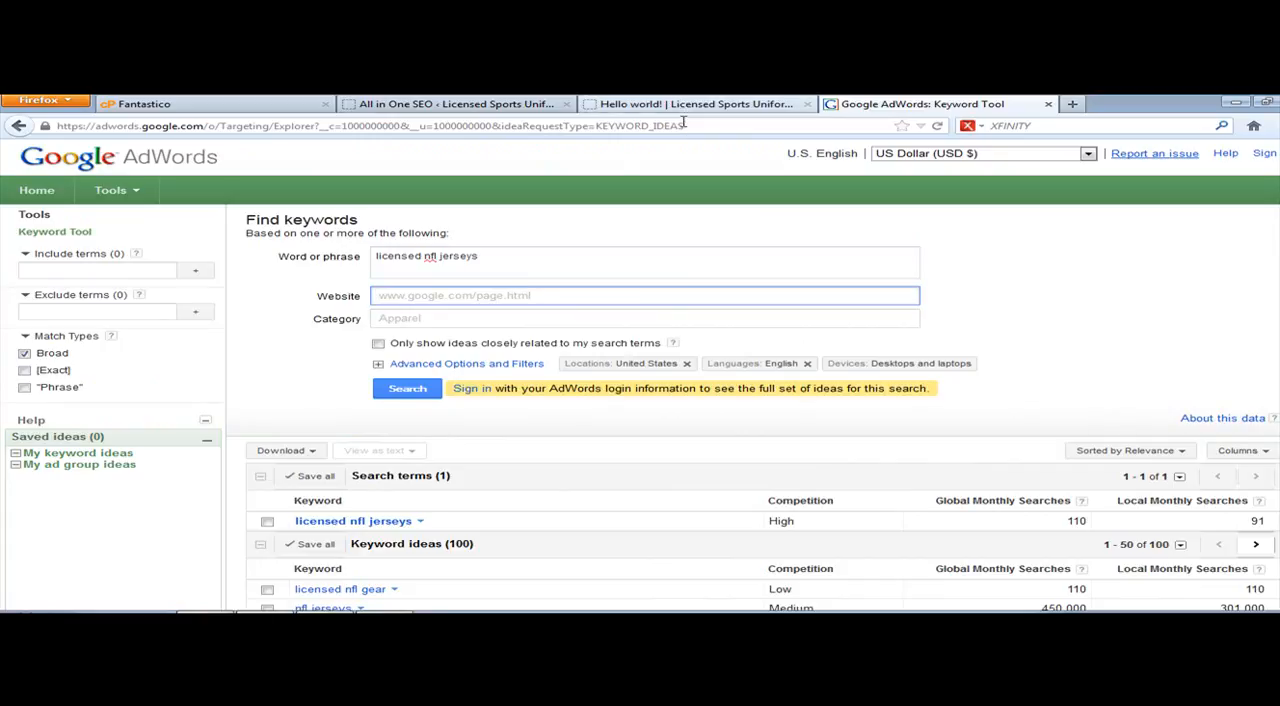
Step: Generate keyword ideas for "nfl jerseys", "ncaa basketball jerseys" and "mlb jerseys" together and review their competition and search volumes
click(488, 263)
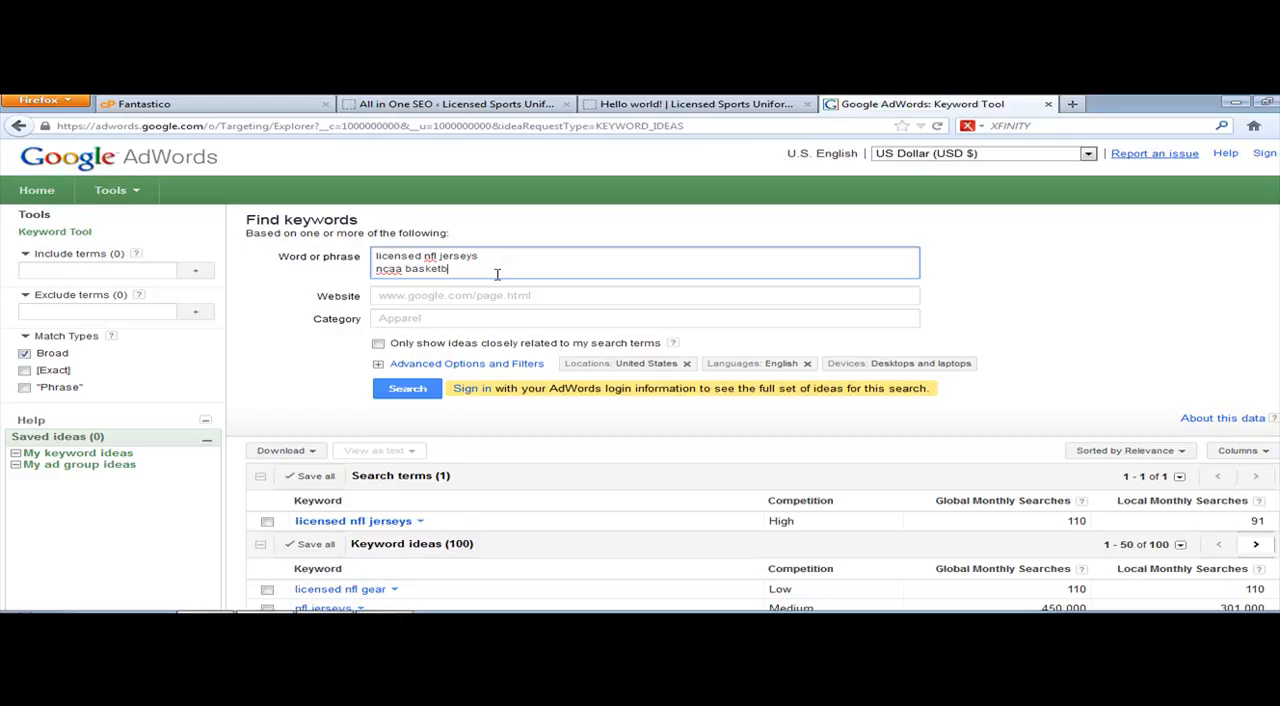
key(Return)
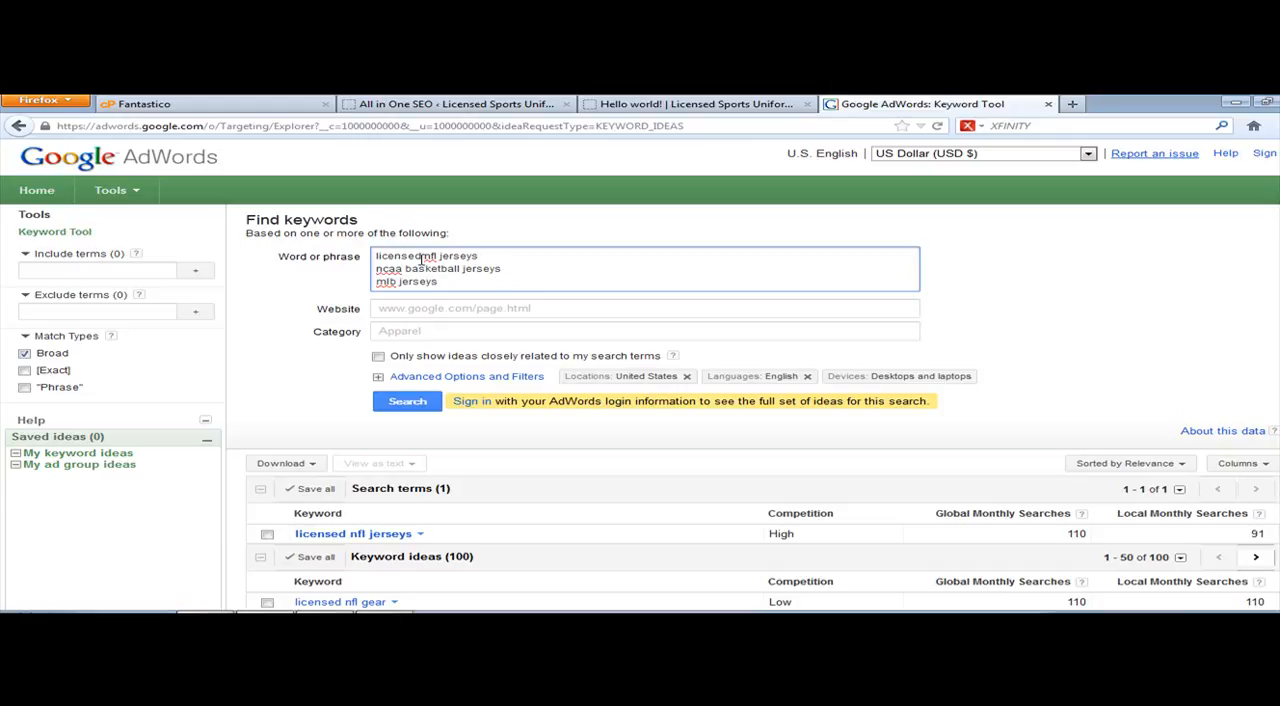
drag(424, 256, 479, 256)
key(shift+Home)
key(BackSpace)
key(Delete)
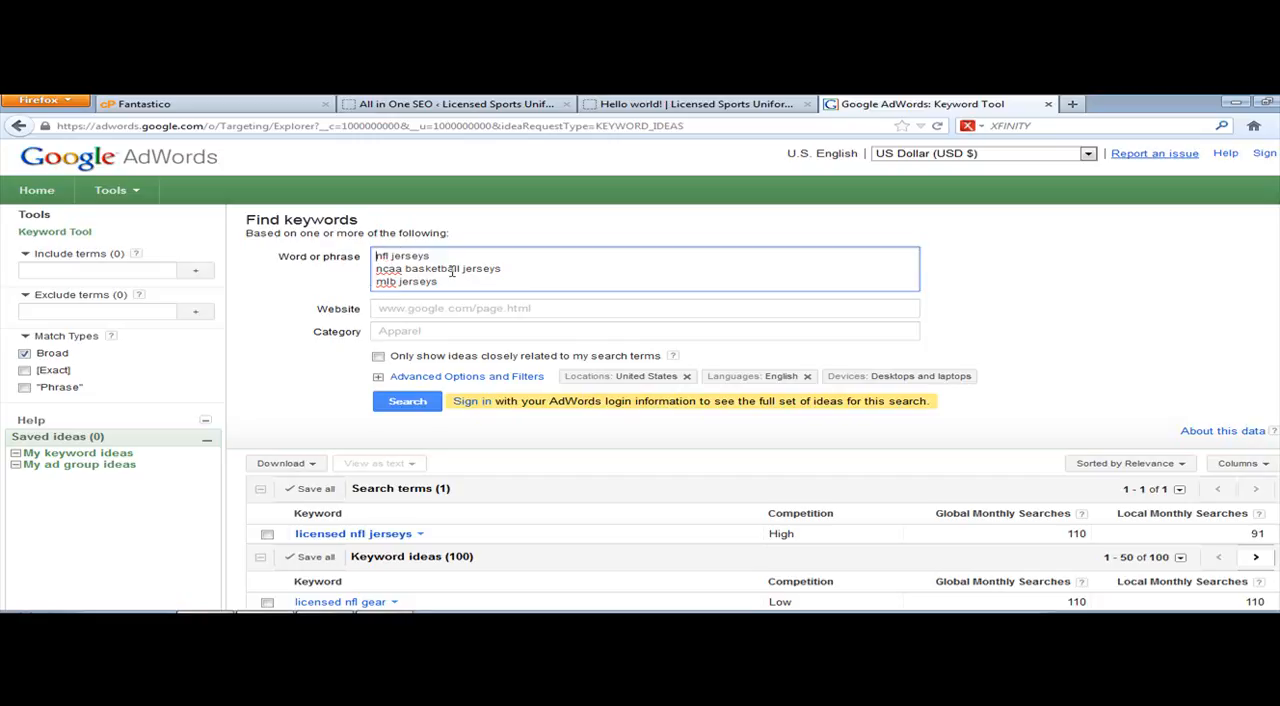
click(407, 401)
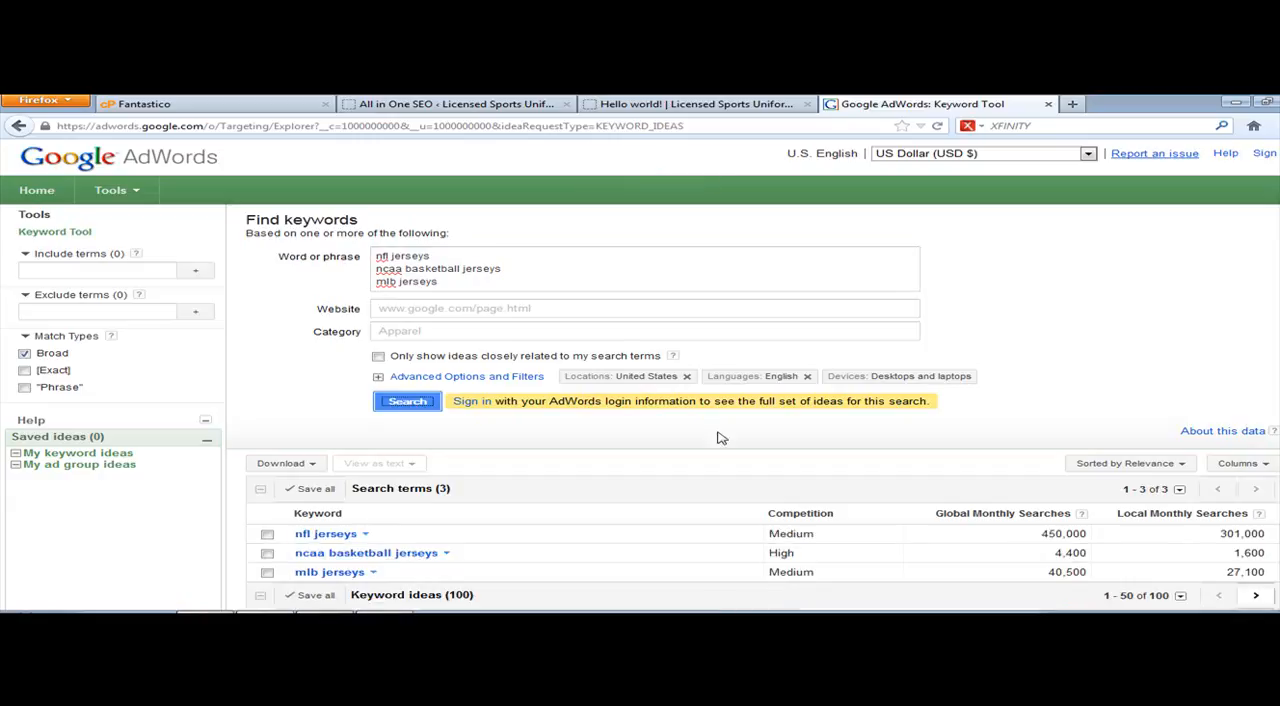
scroll(725, 420, down, 5)
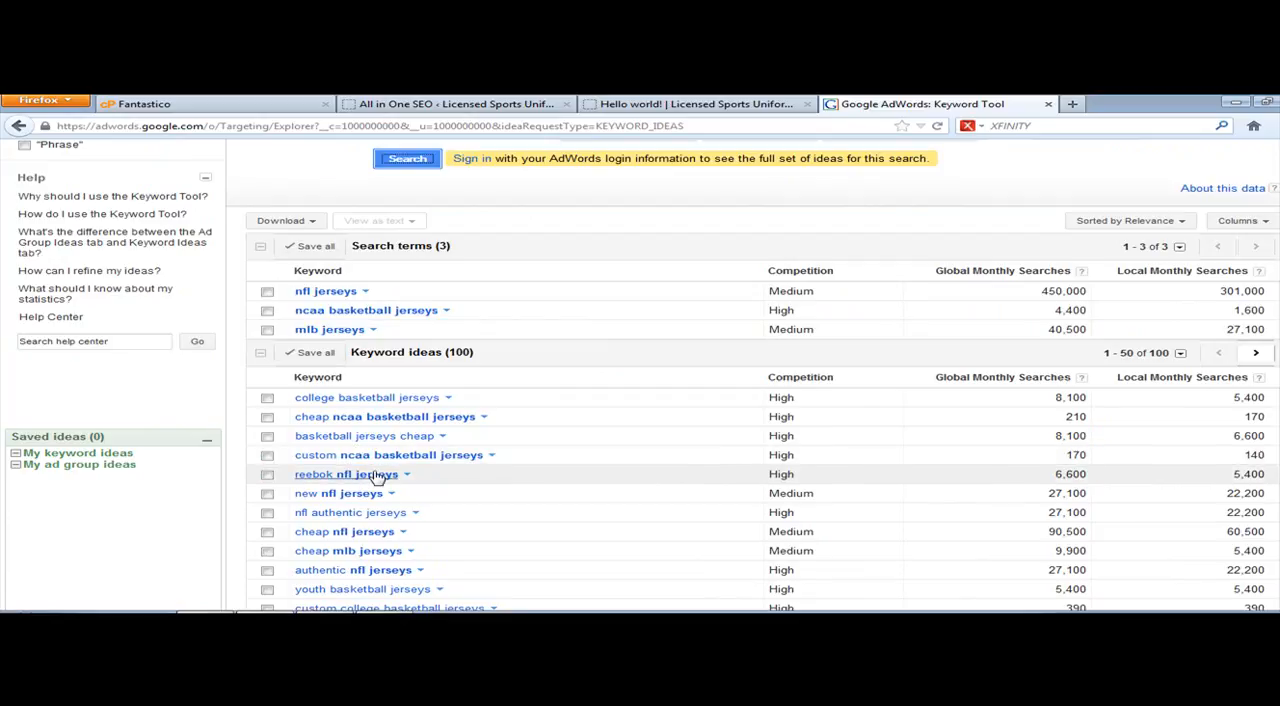
scroll(484, 390, up, 5)
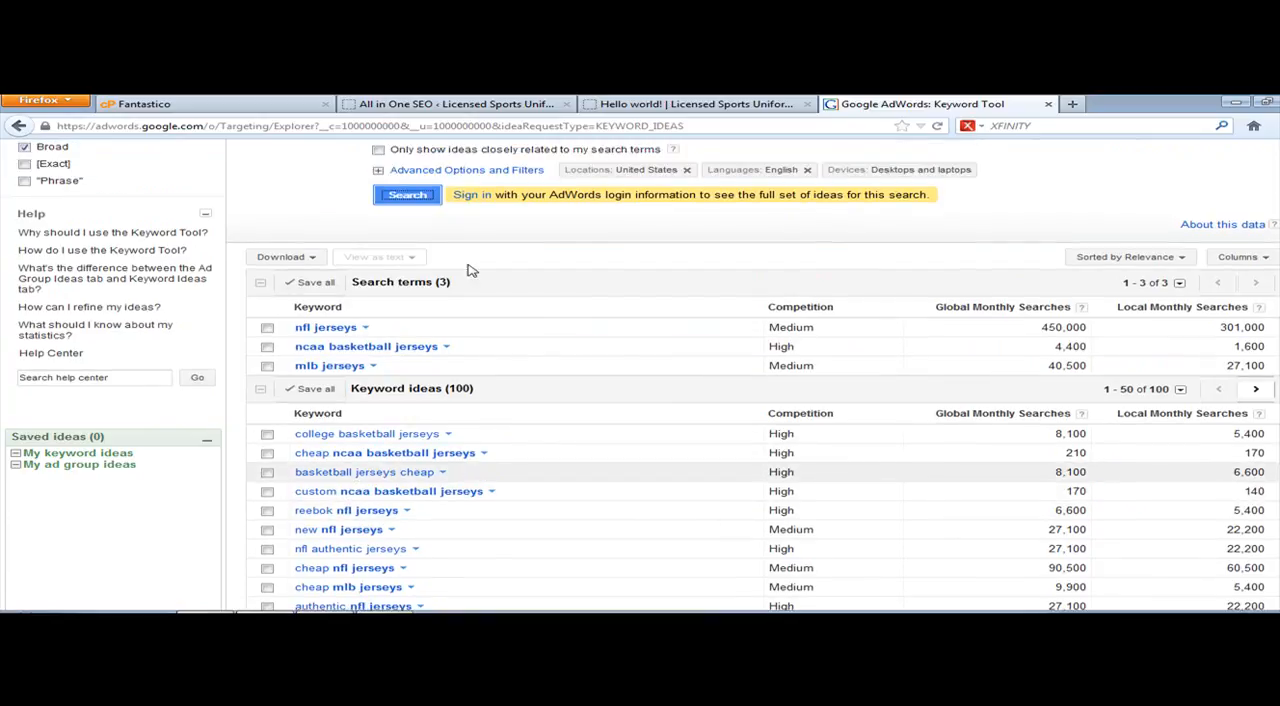
Step: Set the plugin's Home Title to "Licensed NFL Jerseys, College Basketball Jersey, MLB Jerseys, NBA Jerseys, and More.", consulting the keyword ideas for wording
click(675, 107)
click(455, 105)
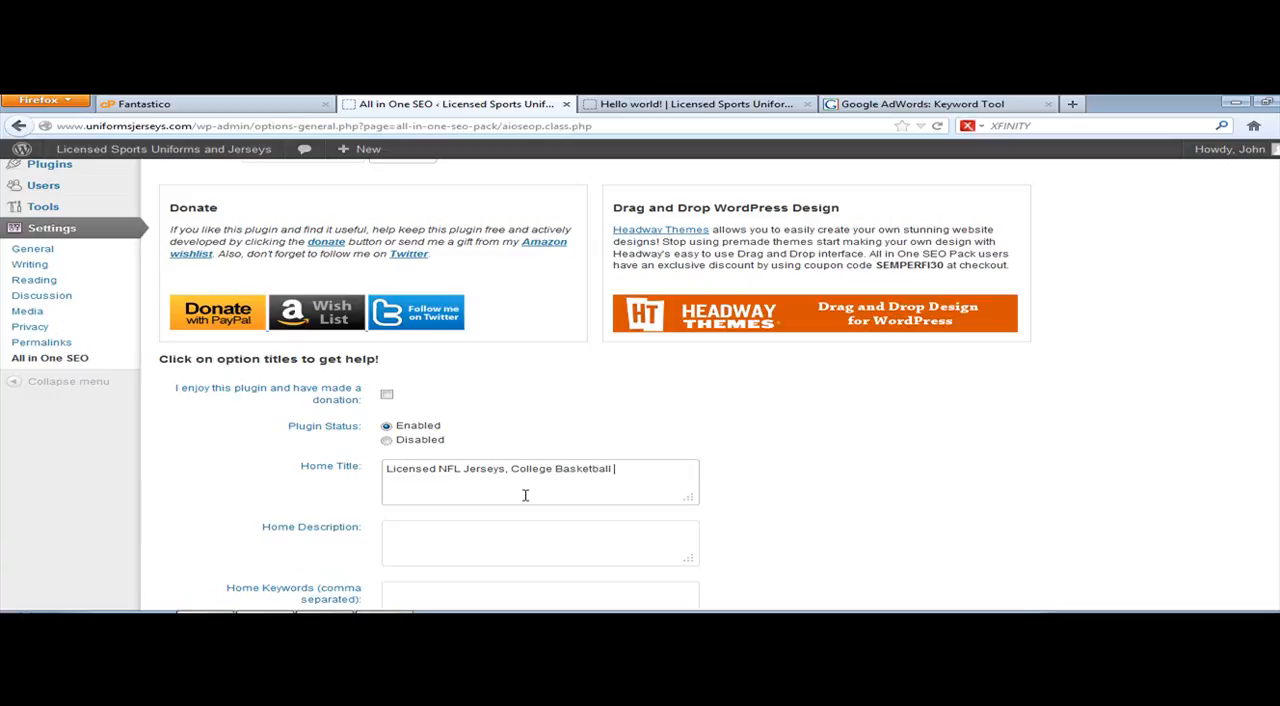
click(933, 104)
scroll(823, 480, down, 5)
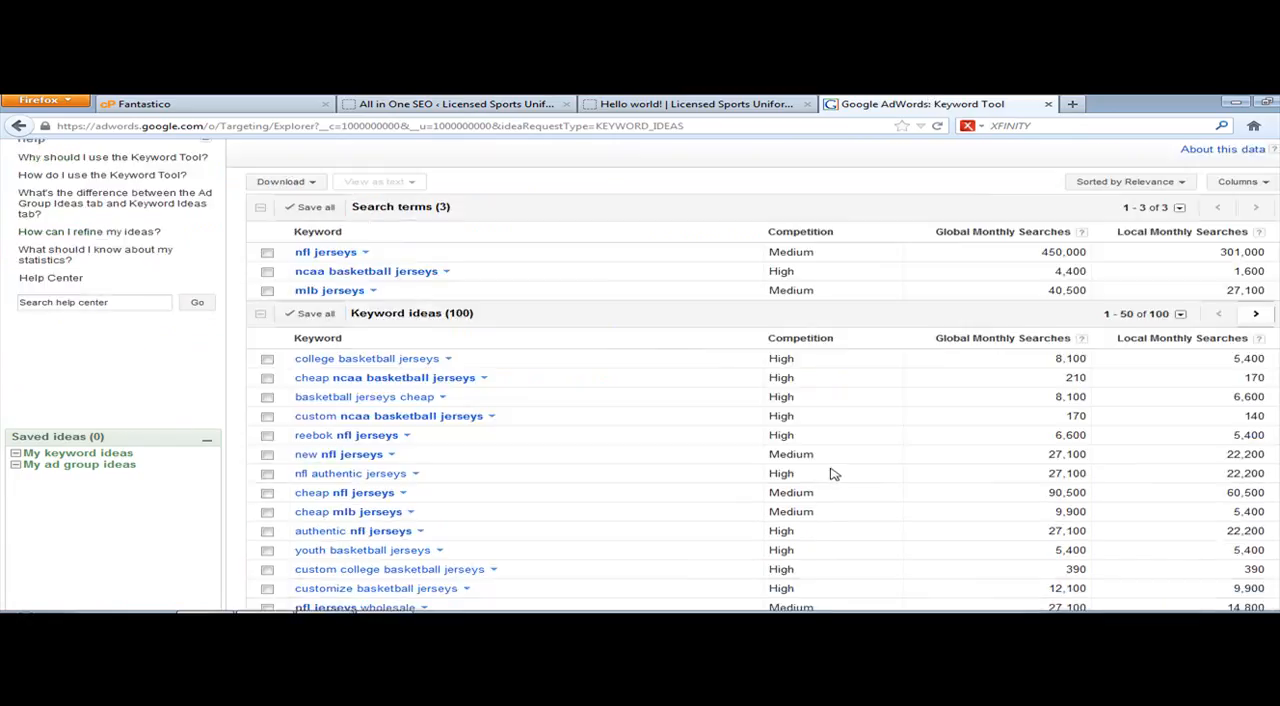
click(527, 103)
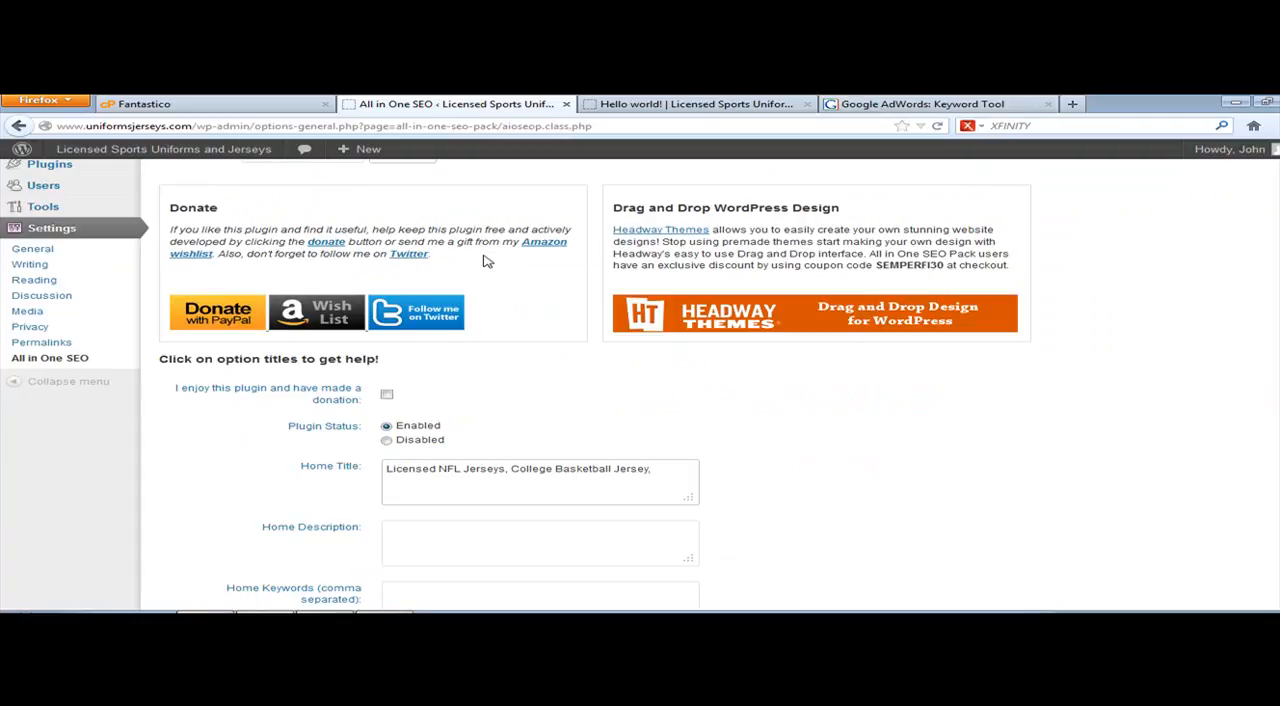
text(LB Jersey)
key(BackSpace)
text(eys, NBA Jerseys, and More.)
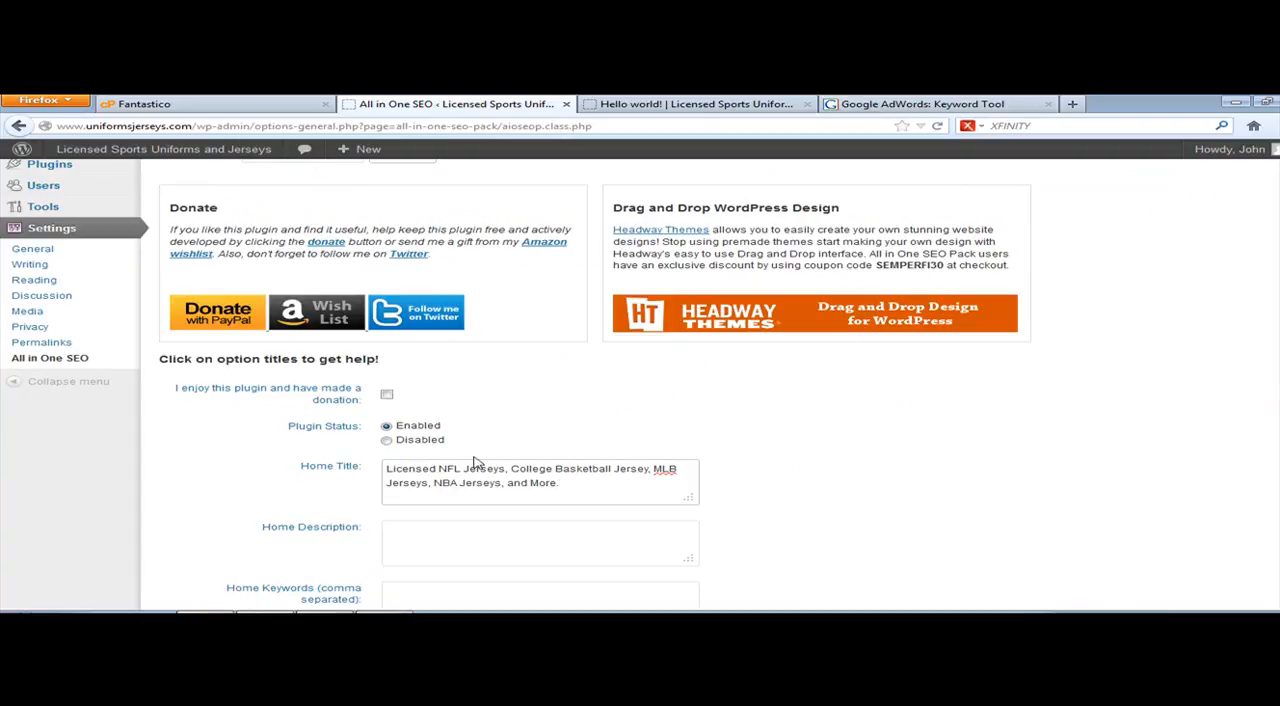
scroll(443, 474, down, 1)
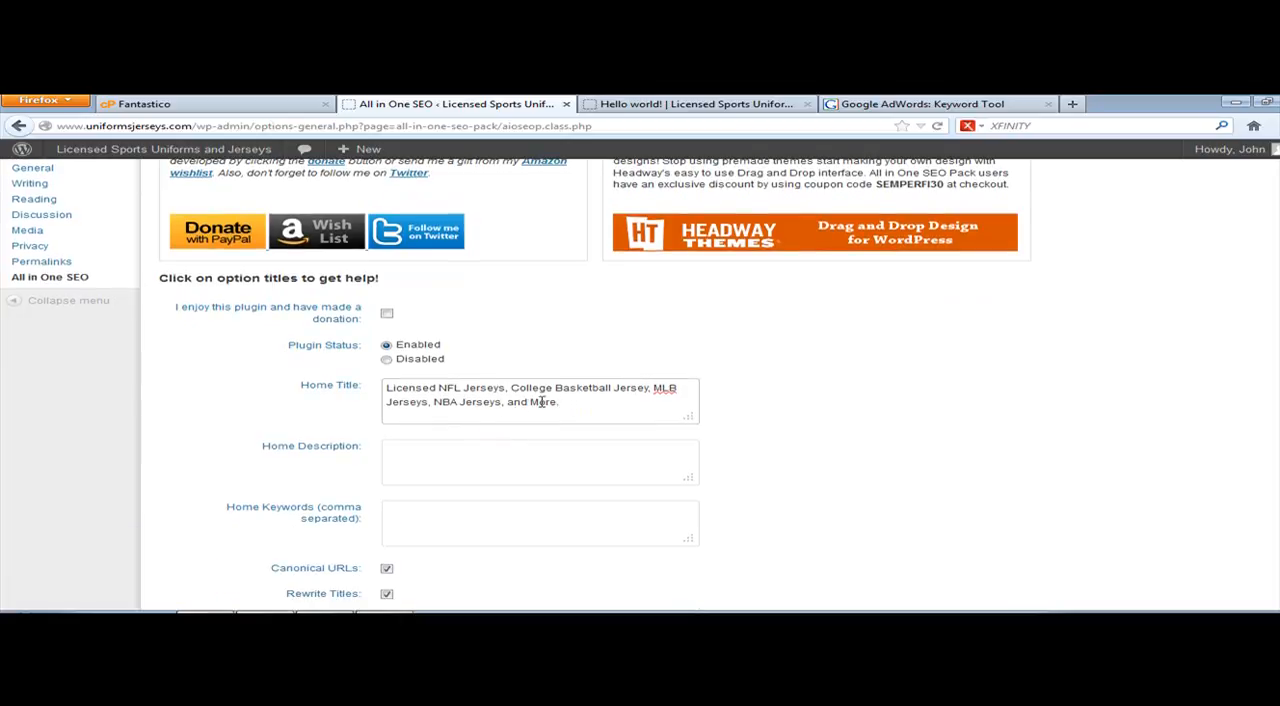
drag(582, 406, 516, 404)
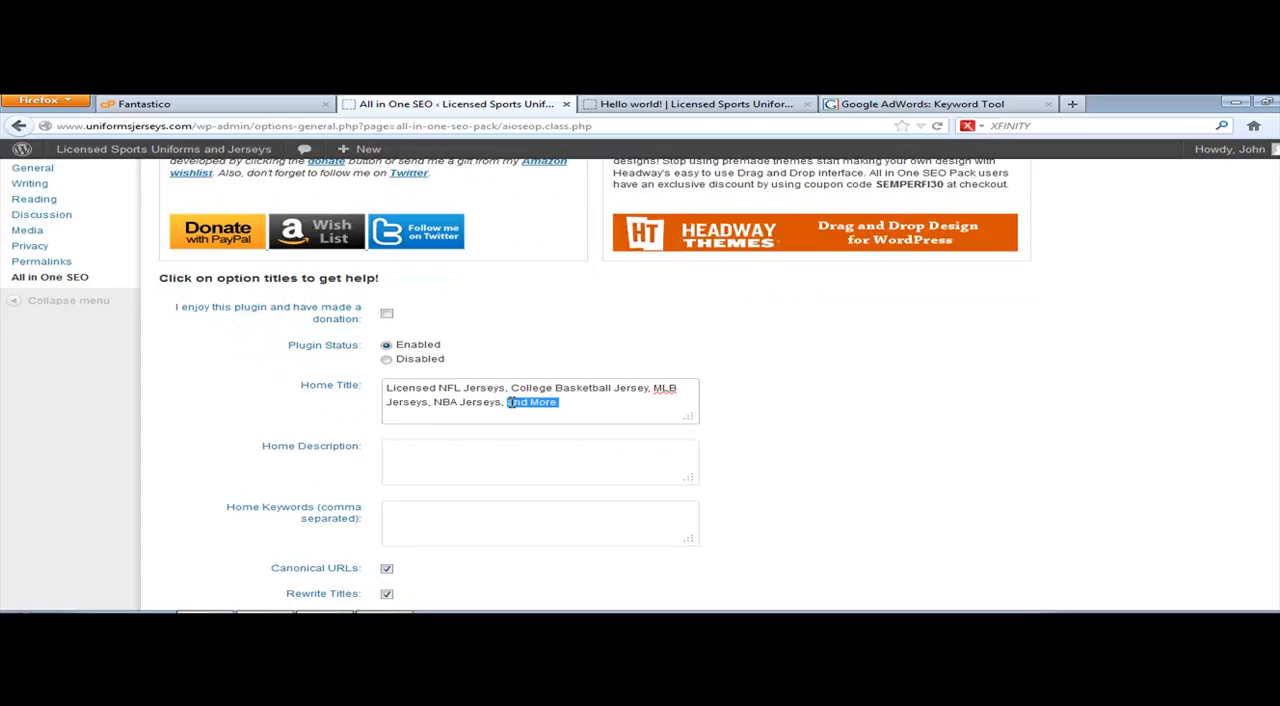
click(630, 405)
Step: Set Home Description to "Show your team spirit and pride with licensed NFL jerseys, college basketball jerseys, MLB jerseys, NBA jerseys, and much more."
click(466, 455)
scroll(790, 354, down, 1)
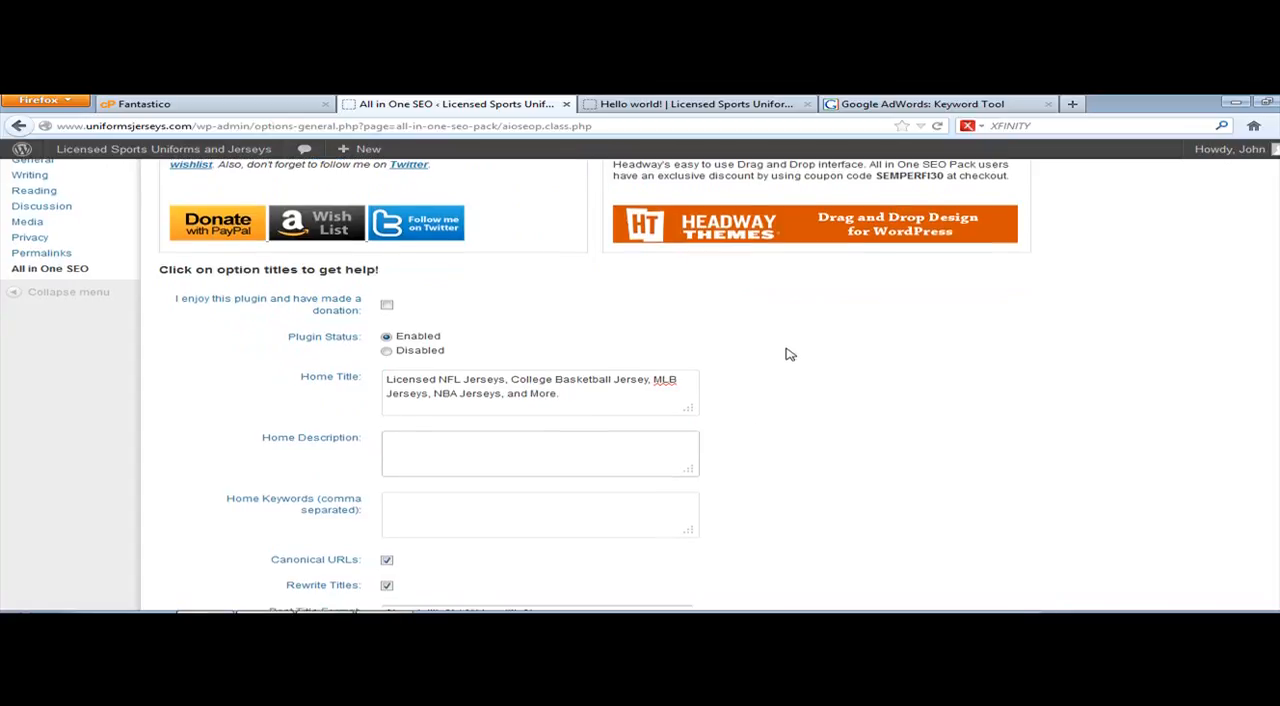
scroll(790, 354, down, 5)
scroll(677, 270, up, 4)
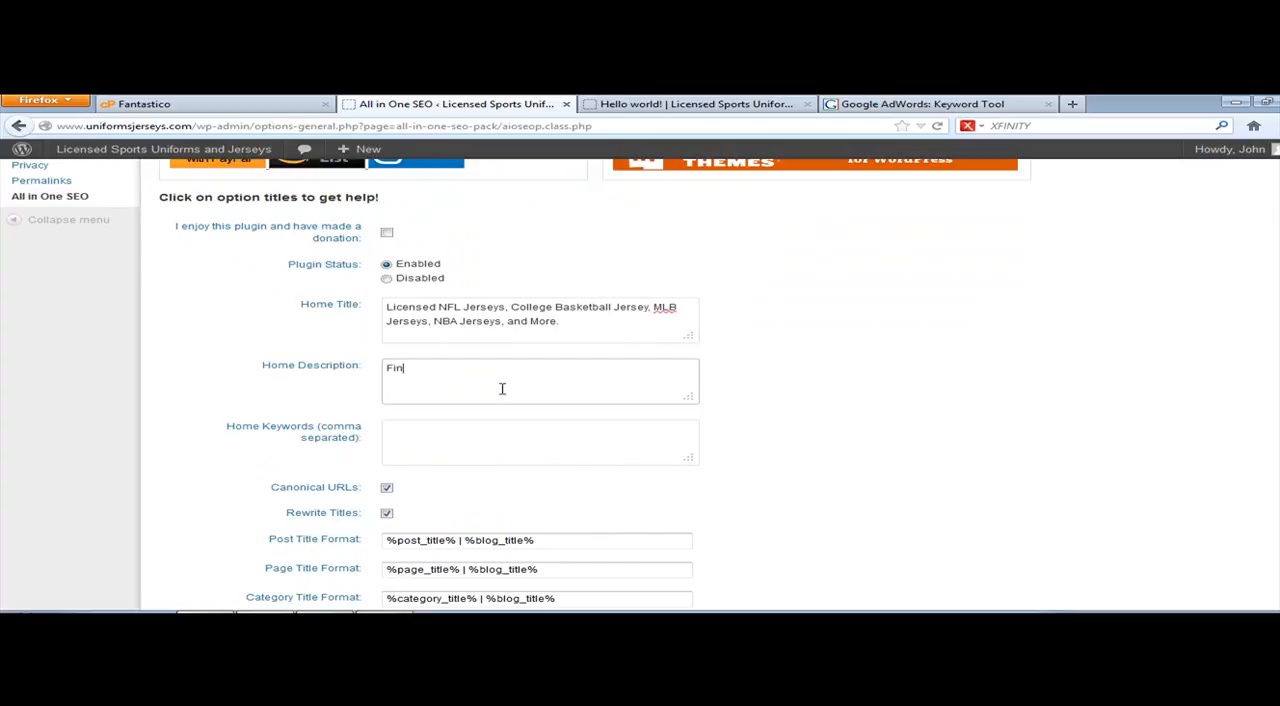
text(our fa)
key(BackSpace)
key(BackSpace)
key(BackSpace)
key(BackSpace)
key(BackSpace)
key(BackSpace)
key(BackSpace)
key(BackSpace)
key(BackSpace)
key(BackSpace)
text(Show your team spirit and pro)
text(de with licensed )
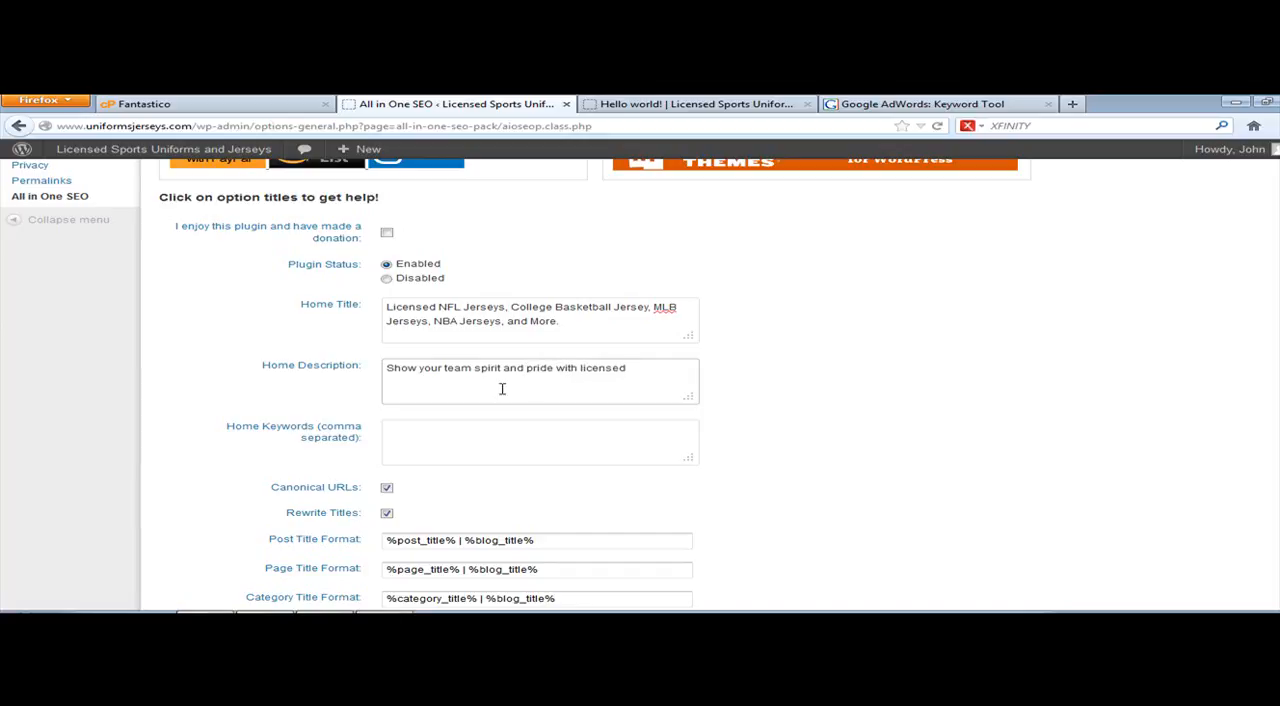
text(NFL jerseys, college basketball jerseys, MLB jerse)
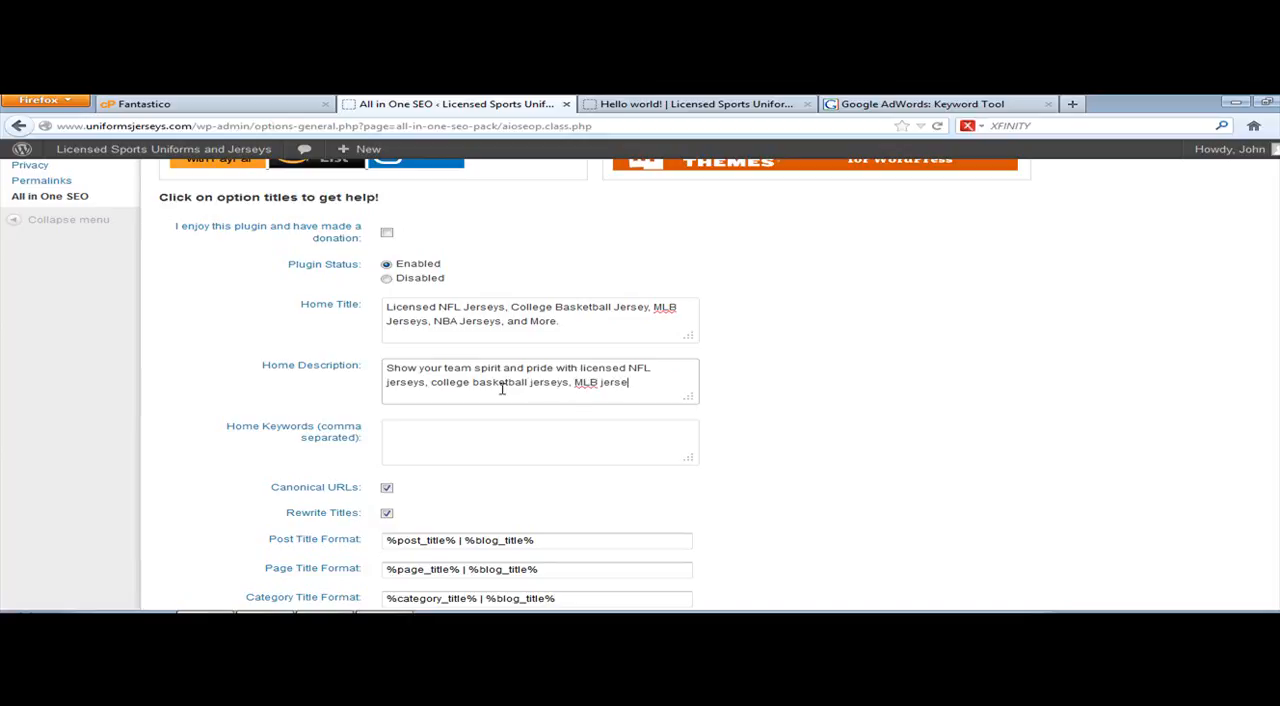
text(ys, NBA jerseys, and much more.)
key(Tab)
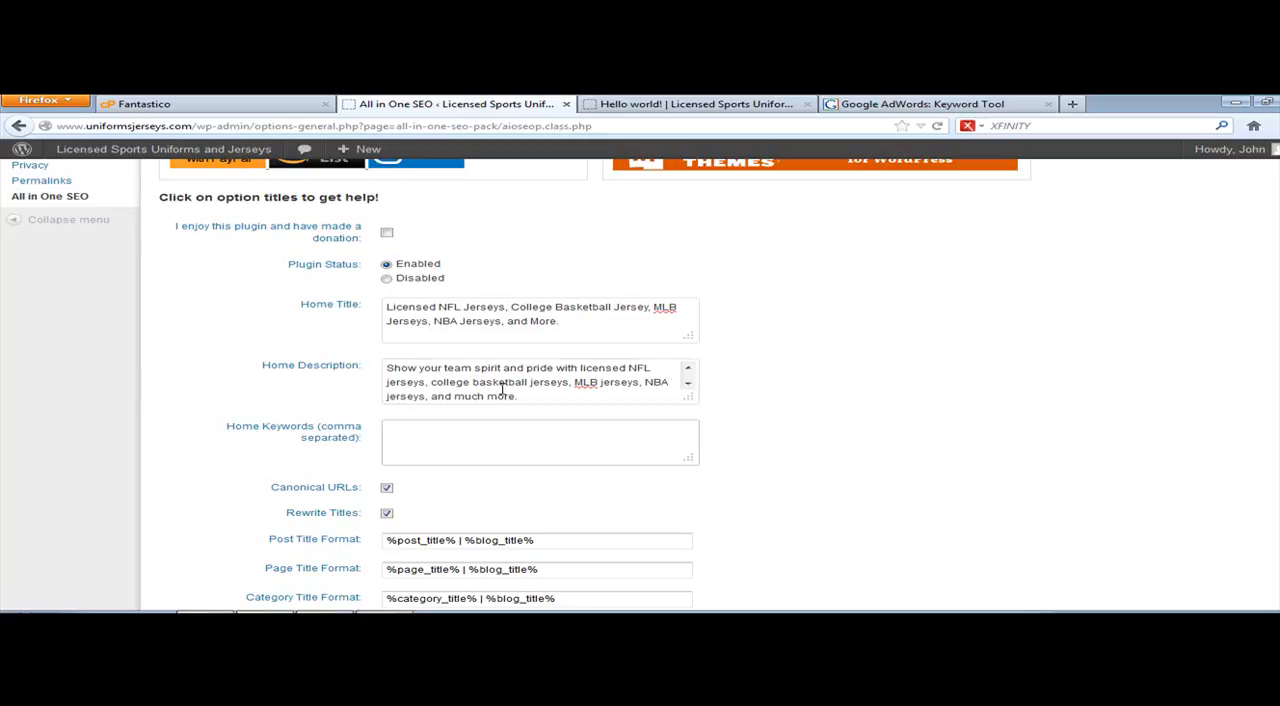
drag(537, 401, 718, 438)
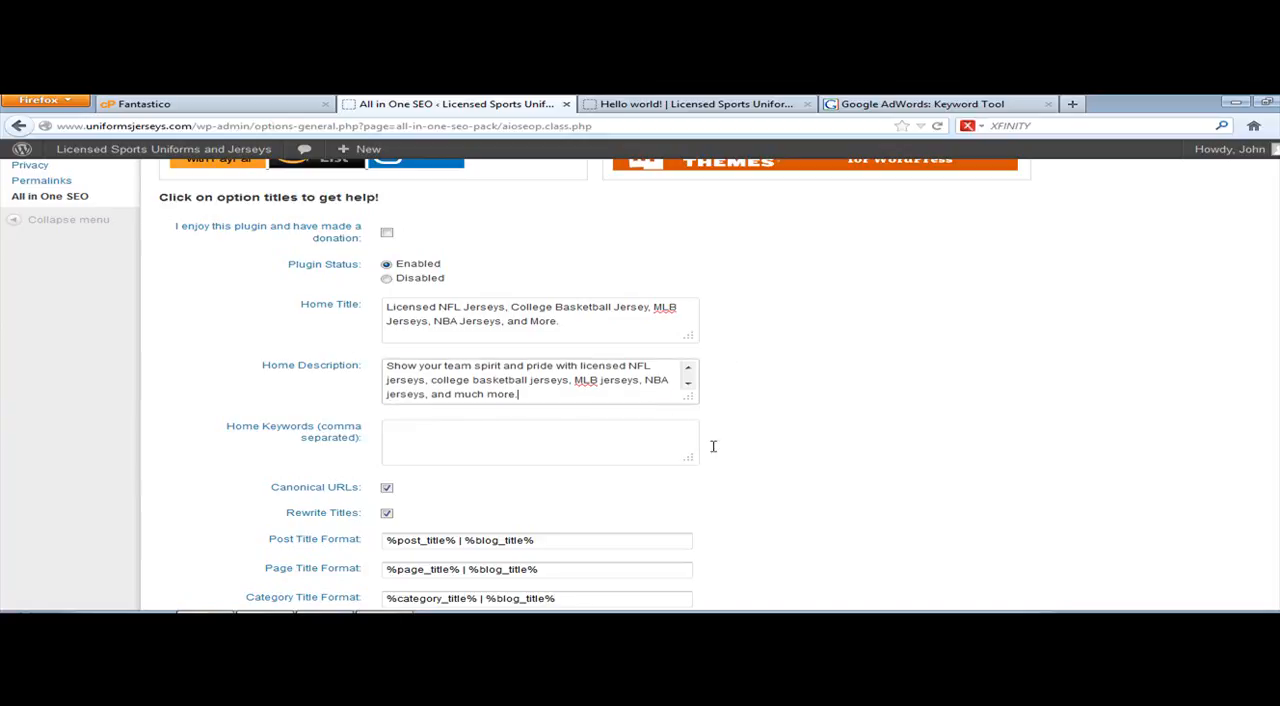
drag(606, 400, 146, 329)
click(573, 399)
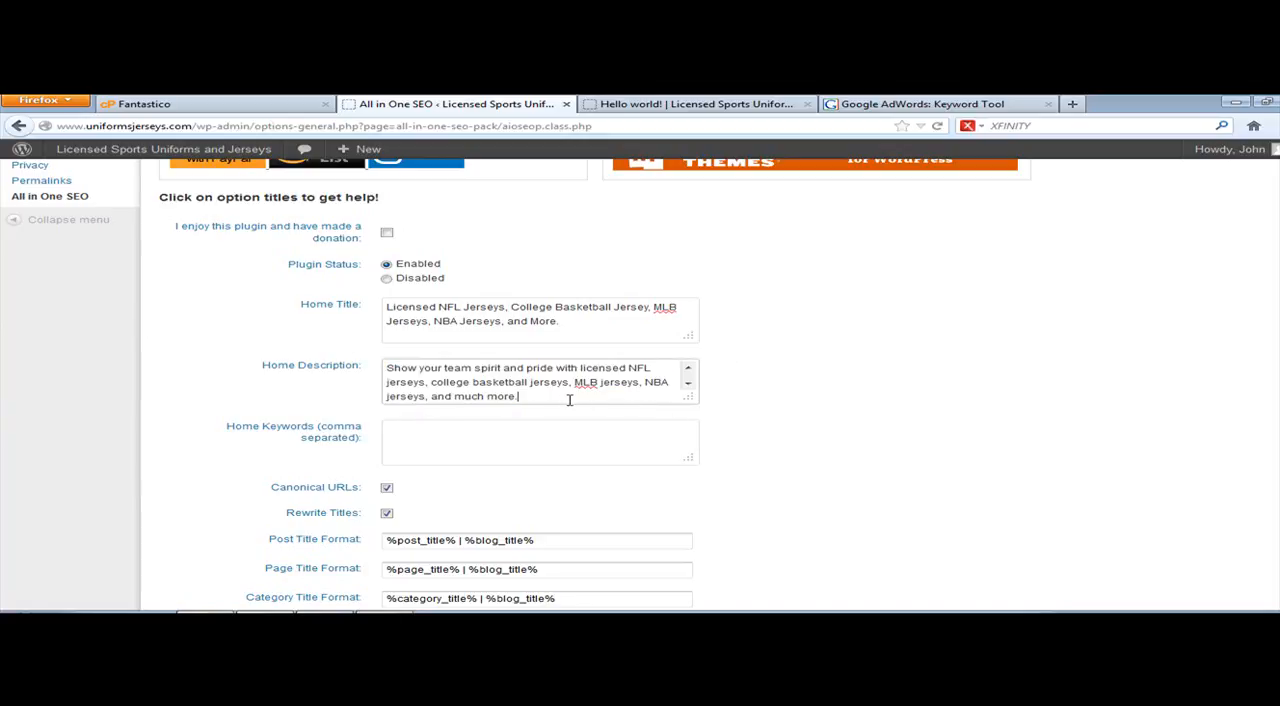
Step: Load Google in the browser tab holding the Keyword Tool and return to the All in One SEO options
click(922, 103)
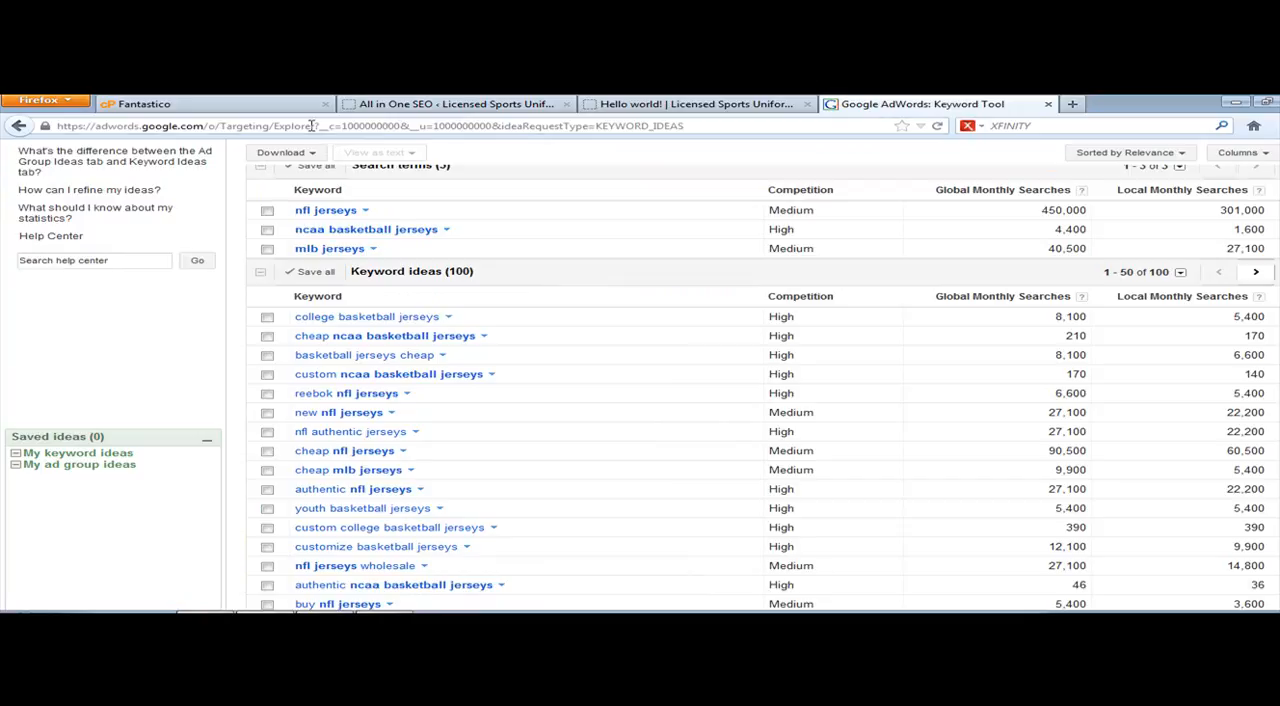
click(312, 125)
text(google)
key(Return)
click(400, 104)
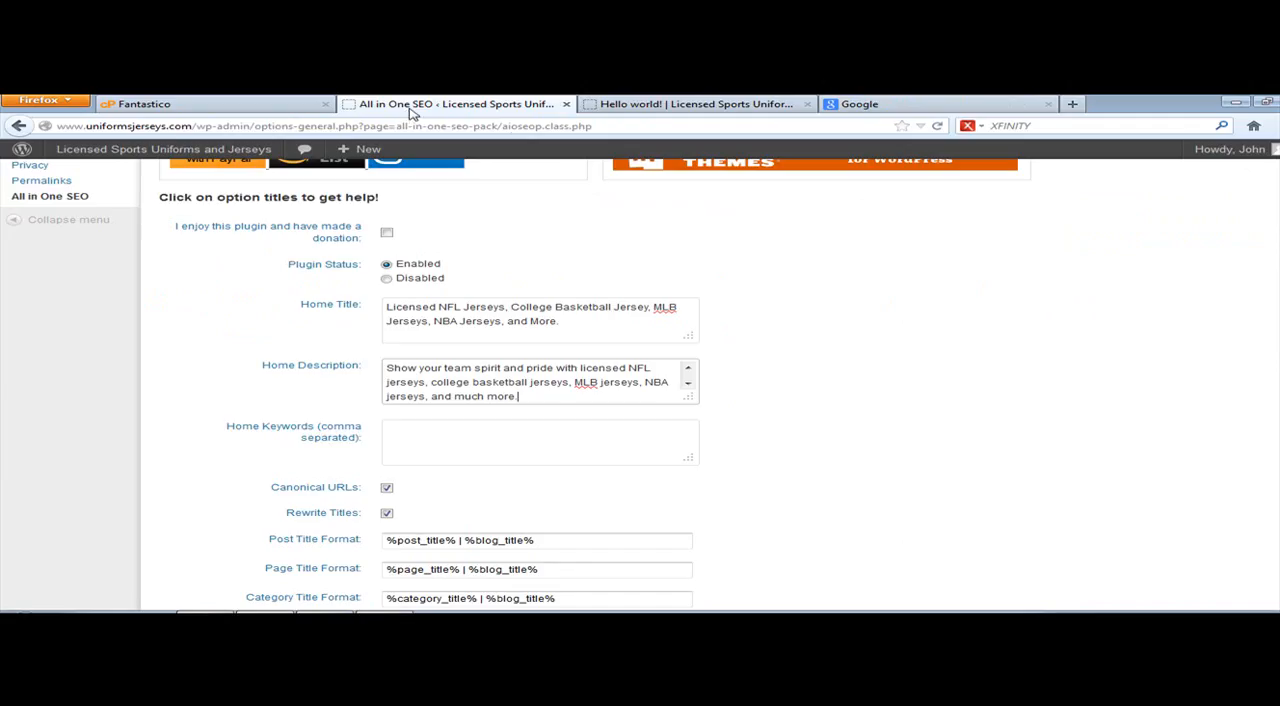
Step: Search Google for "licensed nfl jersey"
click(990, 104)
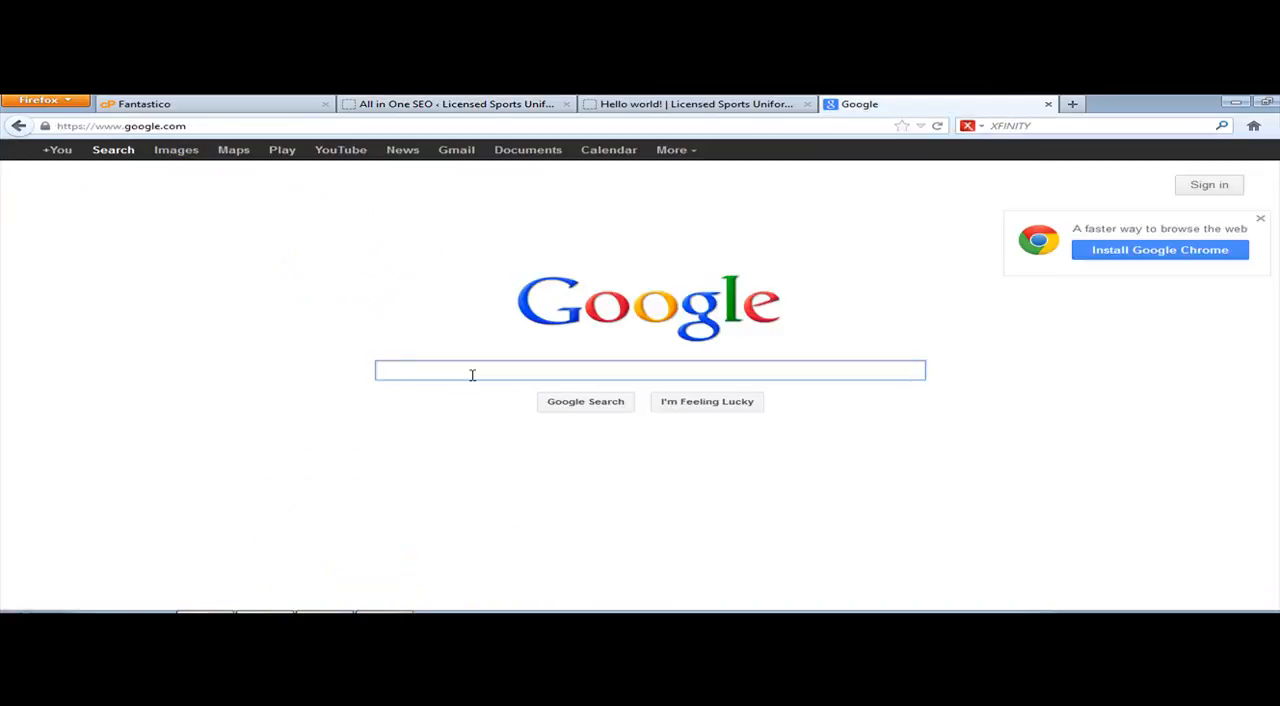
text(nlicensed)
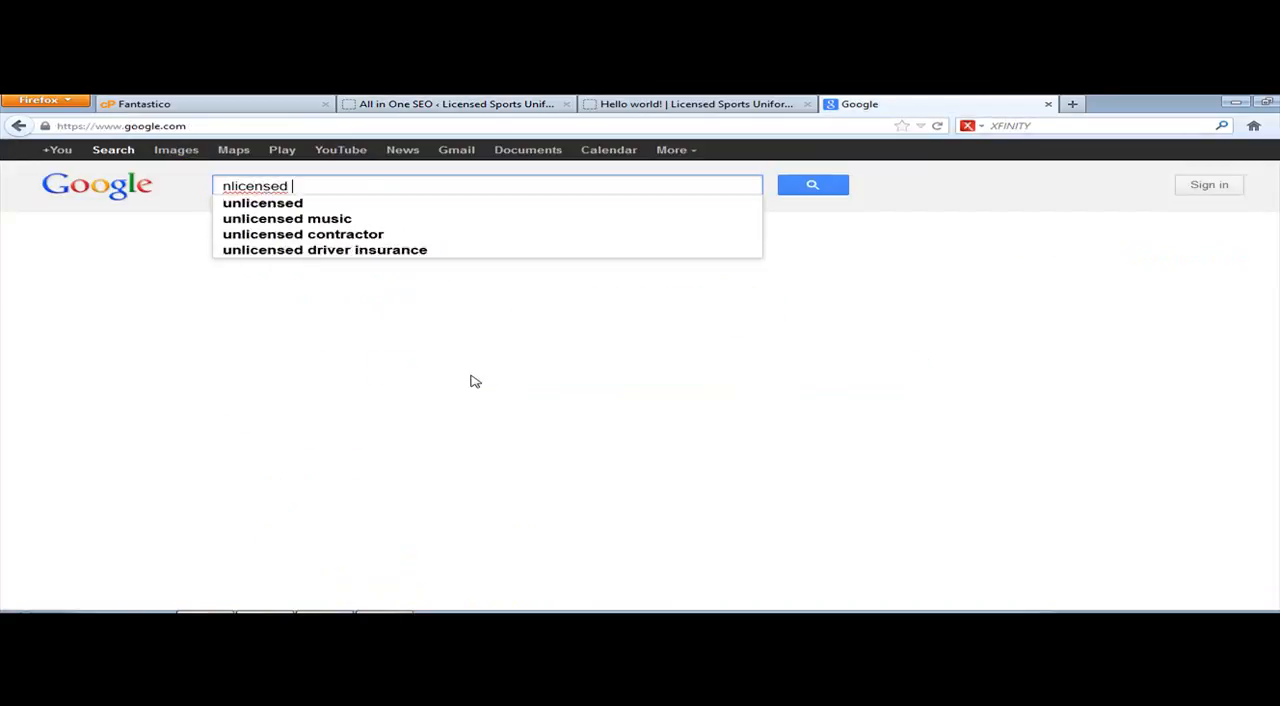
key(BackSpace)
key(BackSpace)
key(BackSpace)
key(BackSpace)
key(BackSpace)
key(BackSpace)
key(BackSpace)
key(BackSpace)
key(BackSpace)
text(l)
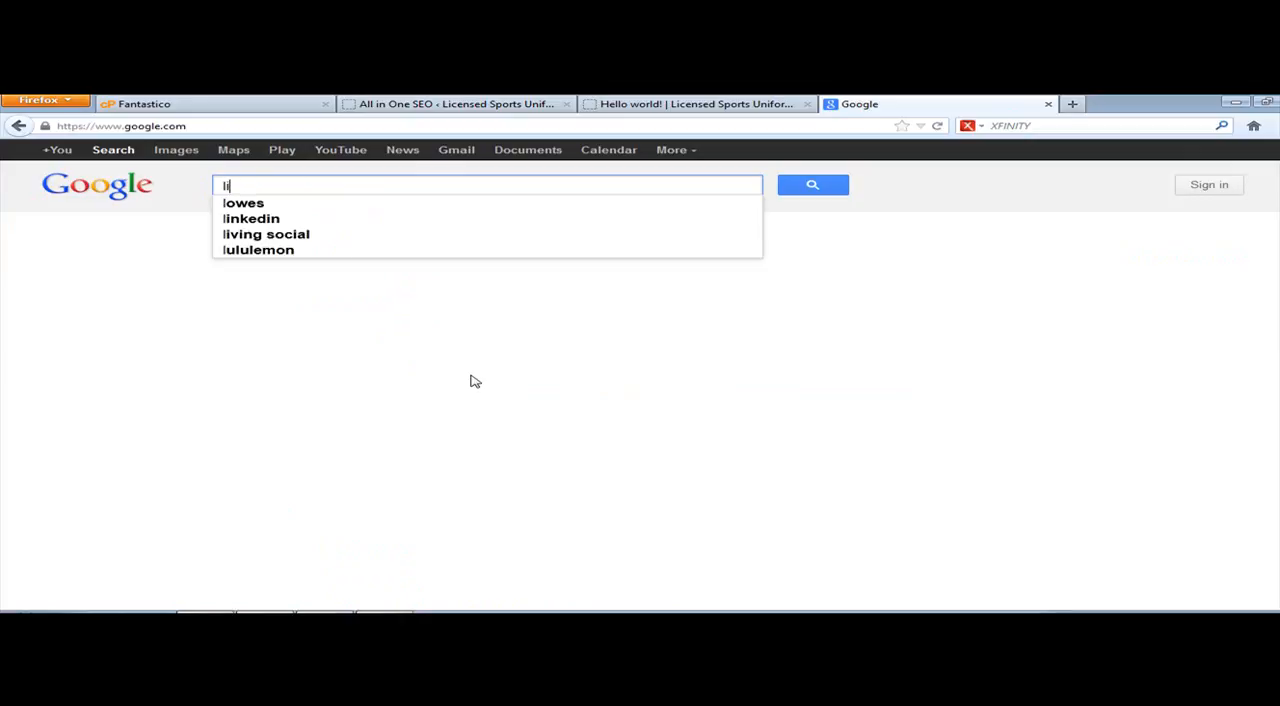
text(icensed nfl)
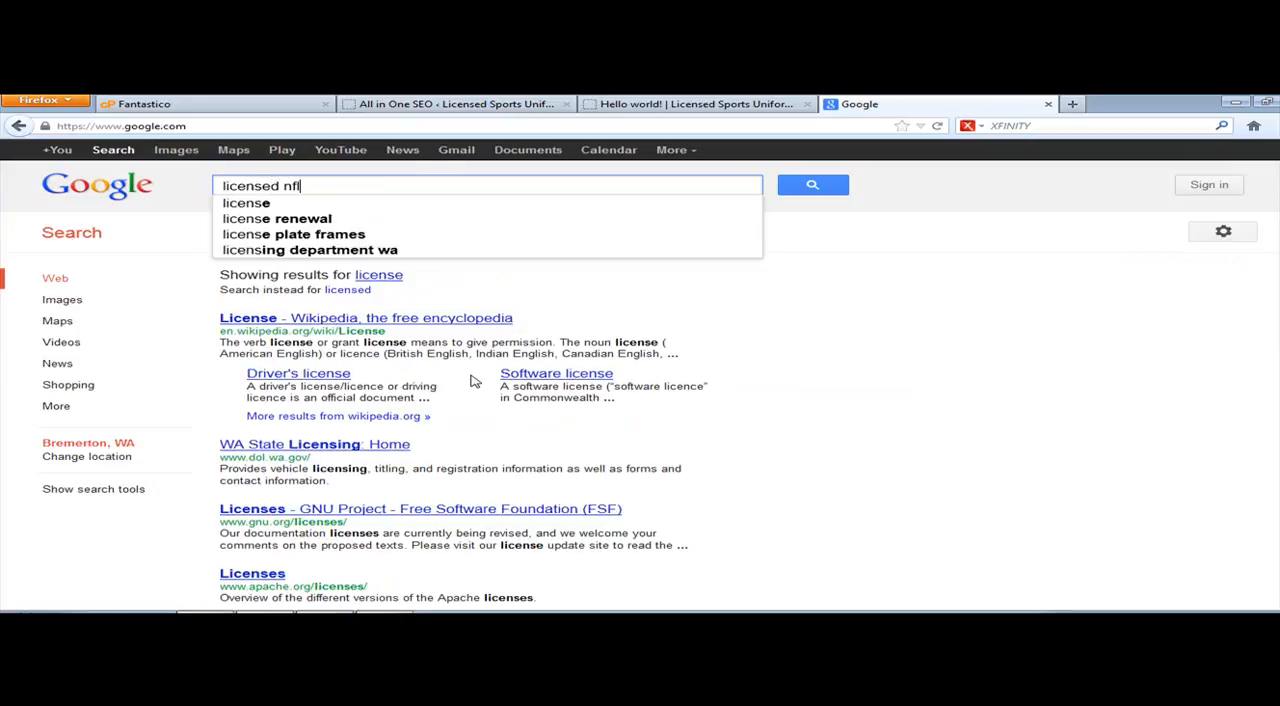
text( jersey)
key(Return)
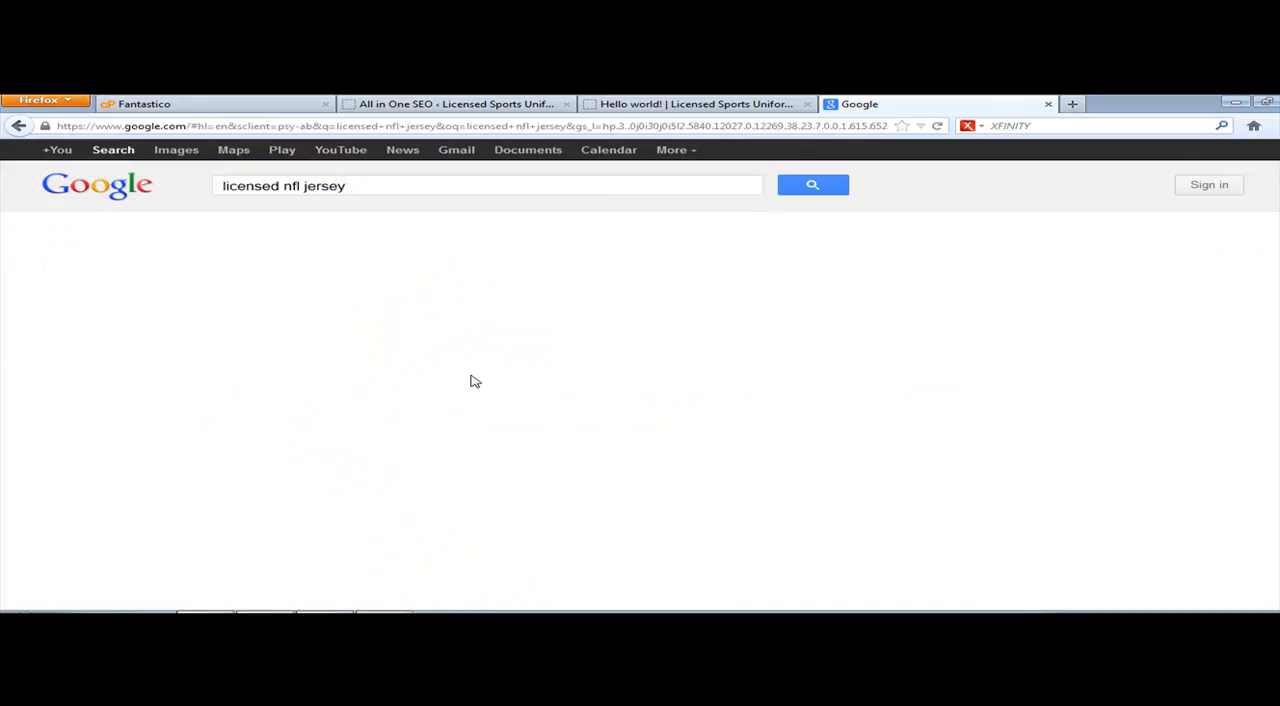
Step: Examine the description snippets under the organic results, including the Fanzz and Motherhood Maternity listings
scroll(537, 380, down, 4)
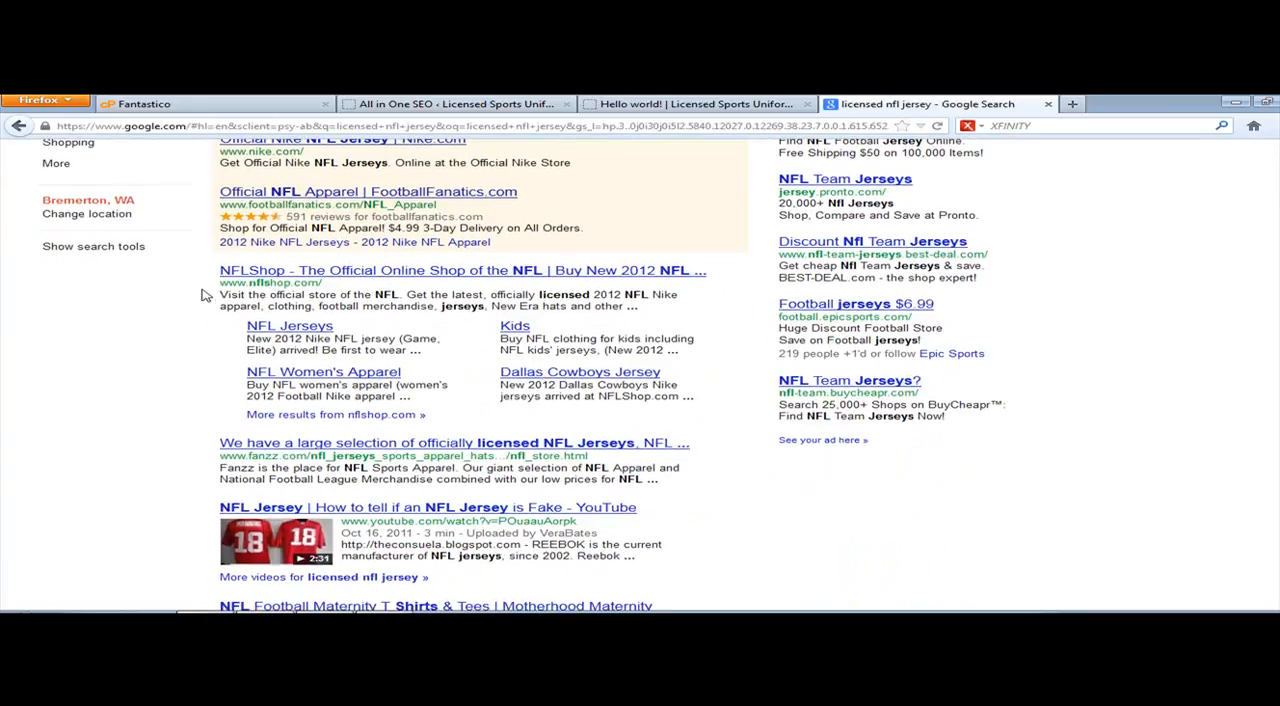
scroll(377, 351, down, 1)
scroll(377, 357, down, 1)
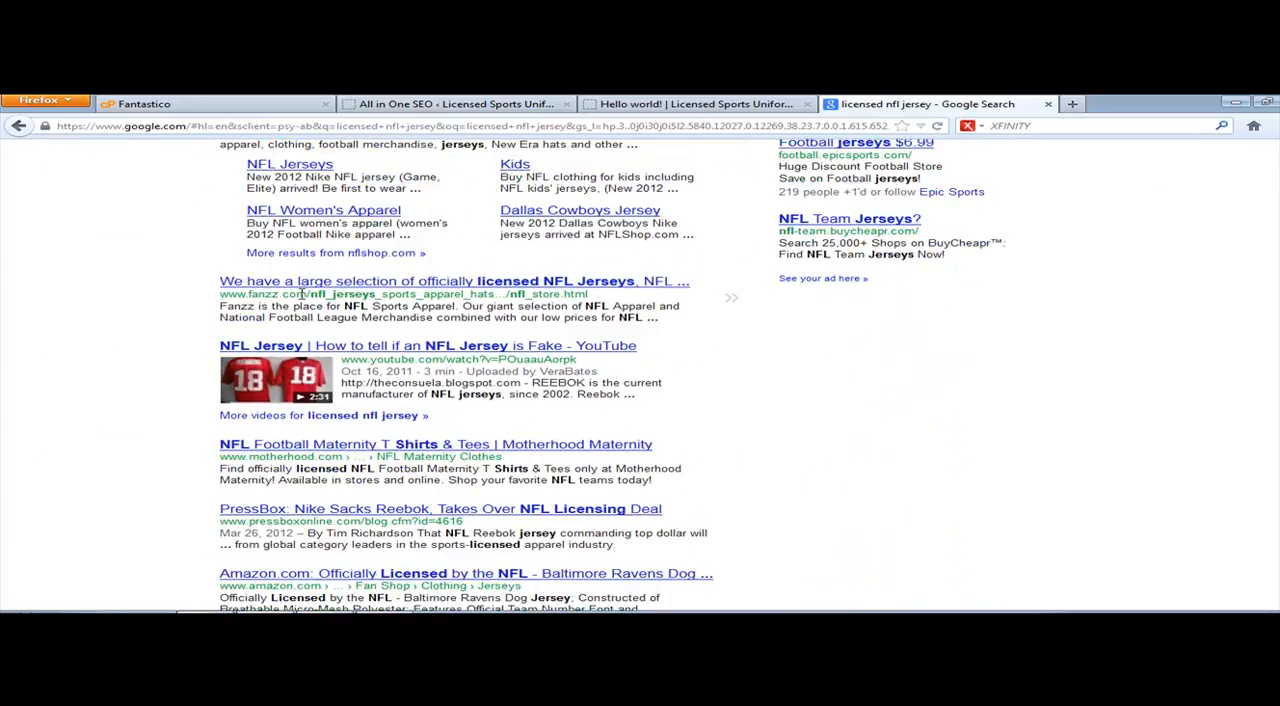
drag(218, 310, 670, 318)
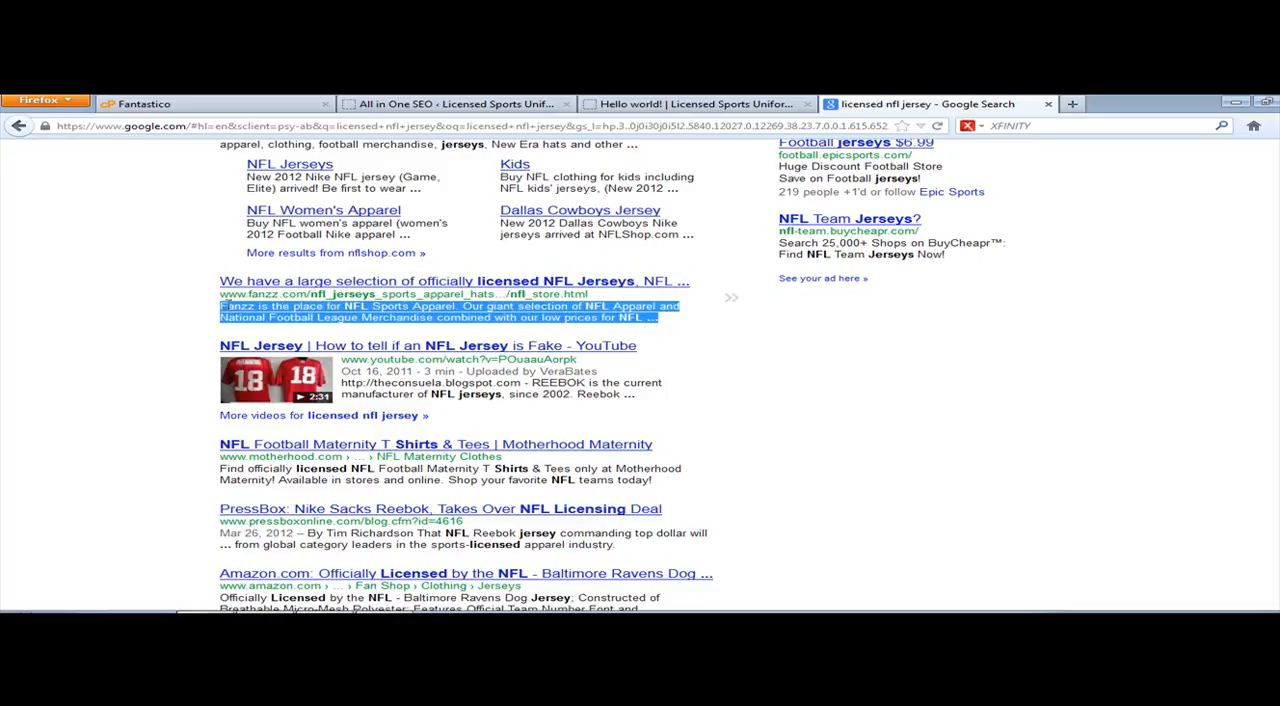
click(221, 312)
drag(221, 312, 670, 318)
drag(221, 471, 445, 470)
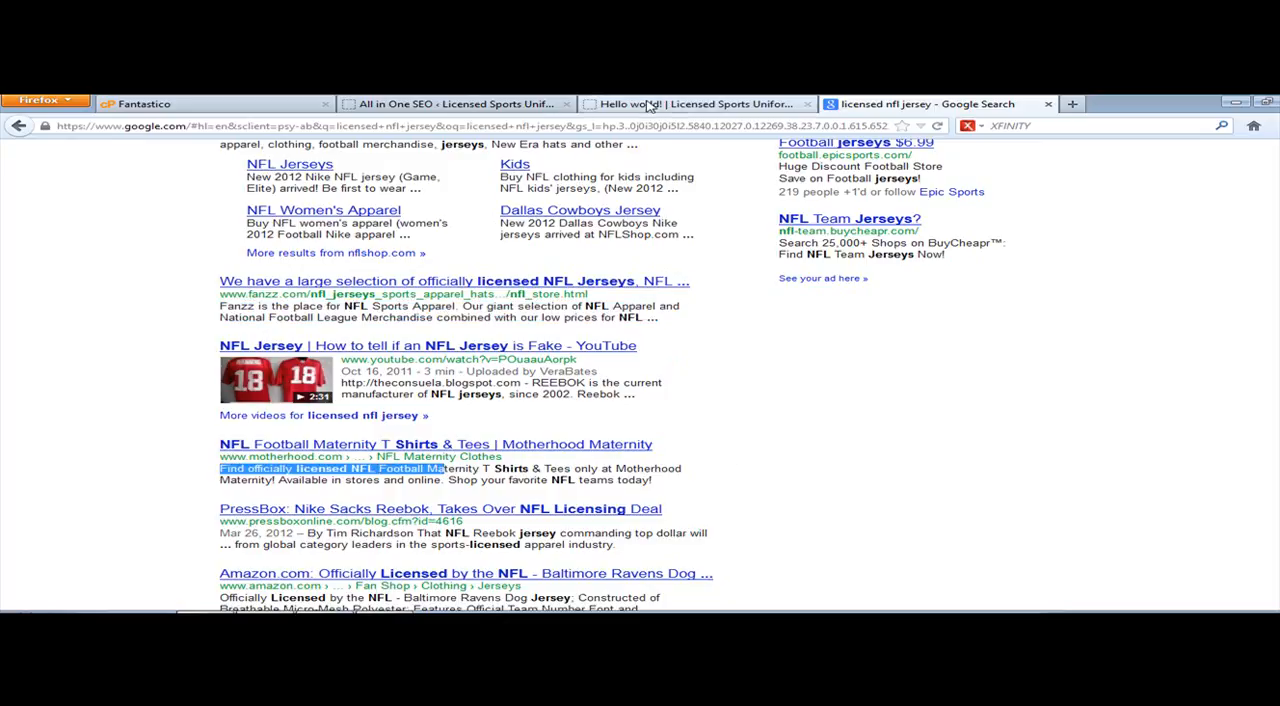
Step: Compare the plugin's Home Description with the Motherhood Maternity snippet and look over the other results for "licensed nfl jersey"
click(497, 106)
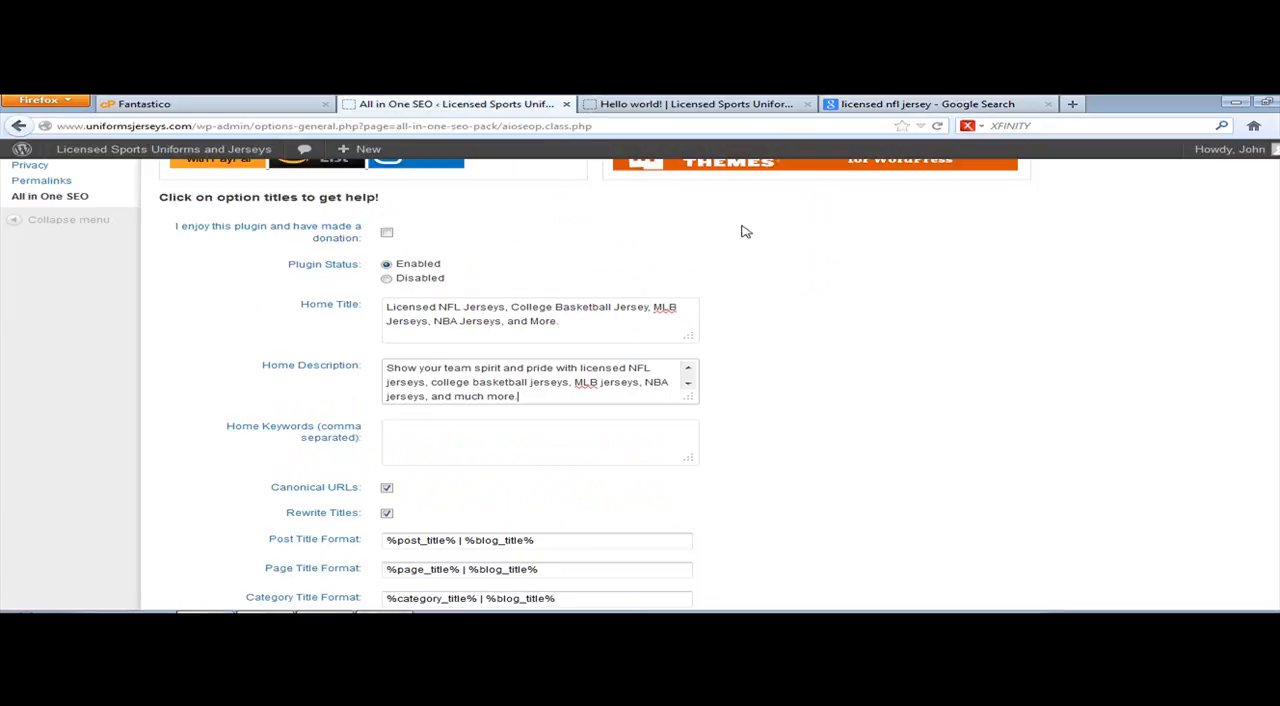
click(846, 106)
click(244, 475)
drag(226, 472, 614, 471)
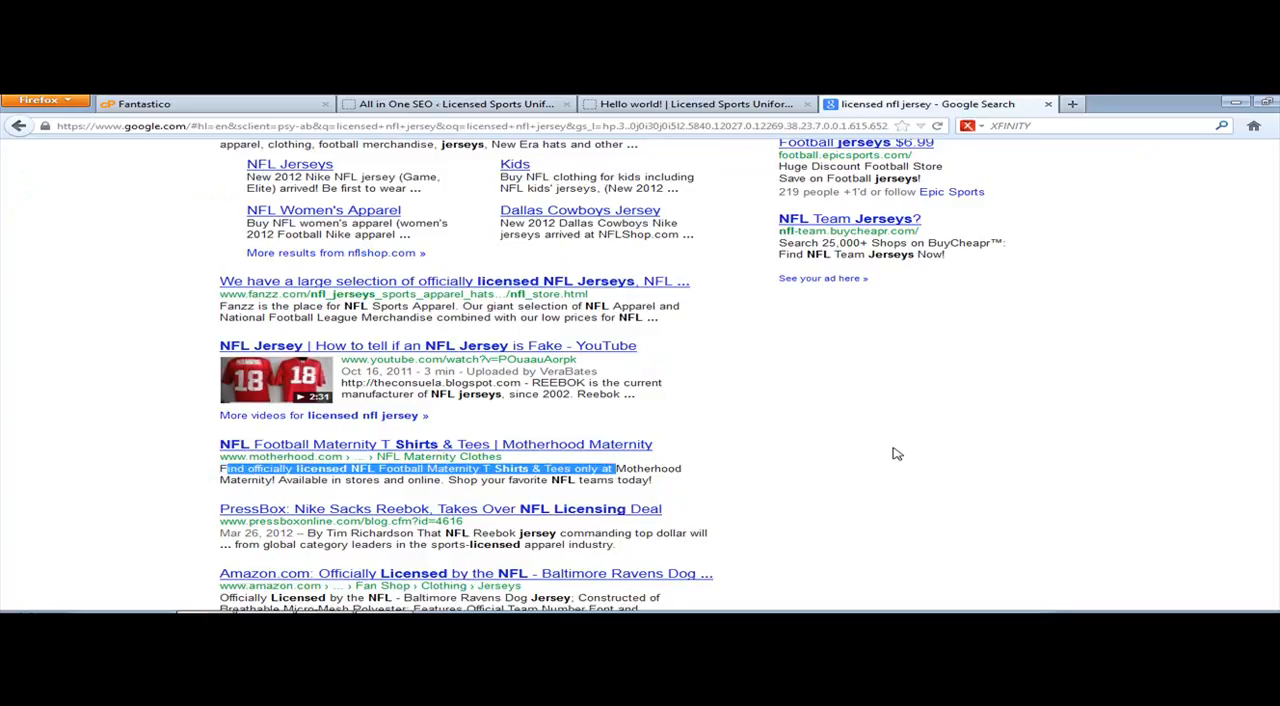
scroll(679, 468, down, 2)
scroll(434, 352, down, 2)
click(714, 104)
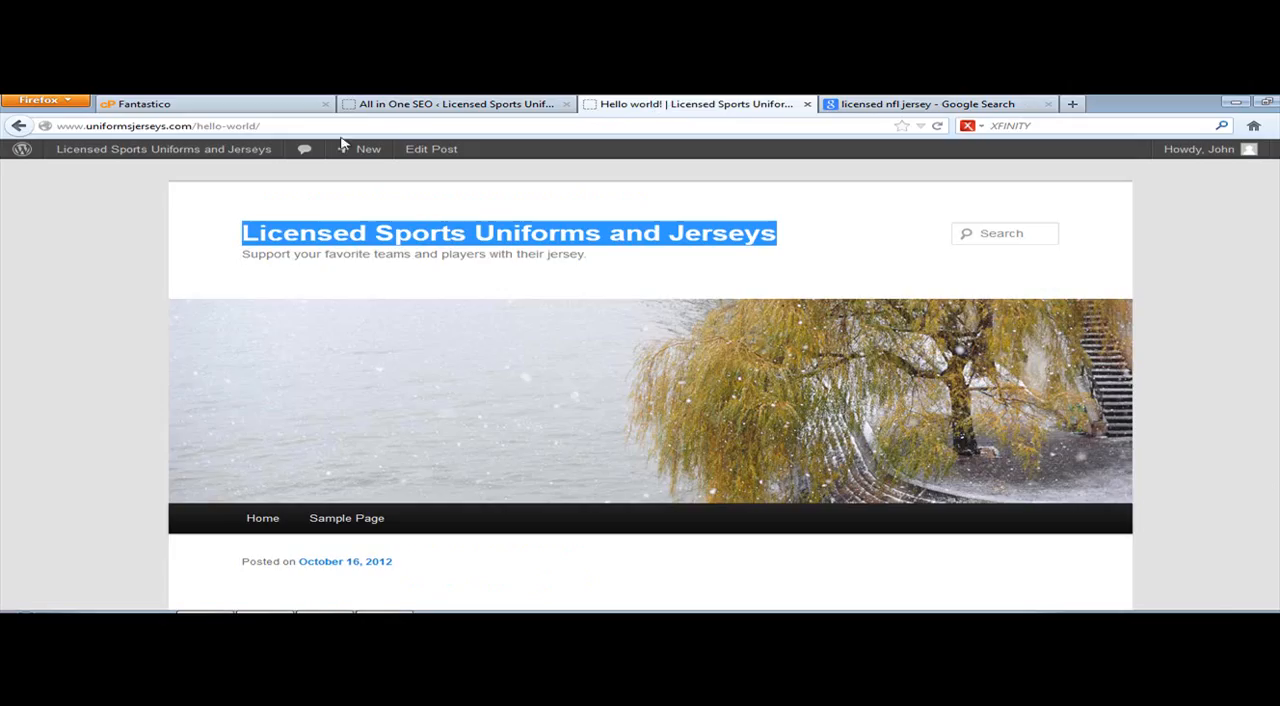
click(370, 108)
click(472, 432)
click(893, 104)
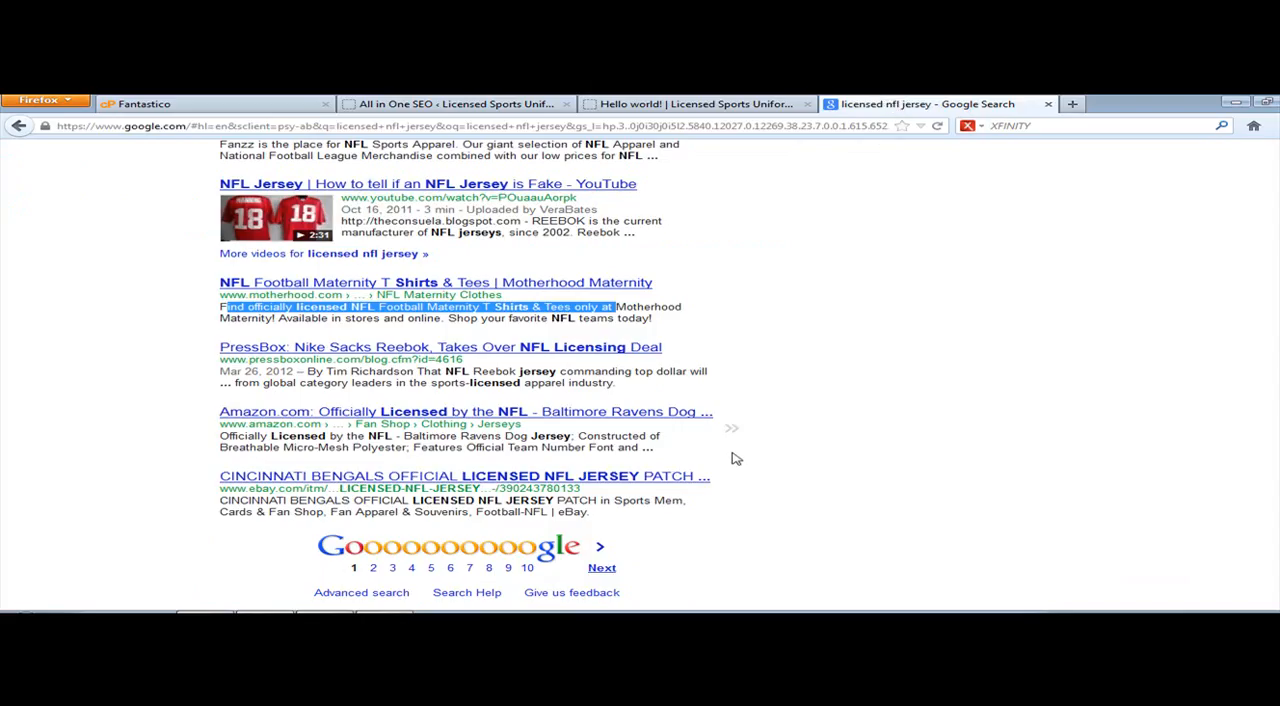
scroll(735, 457, up, 10)
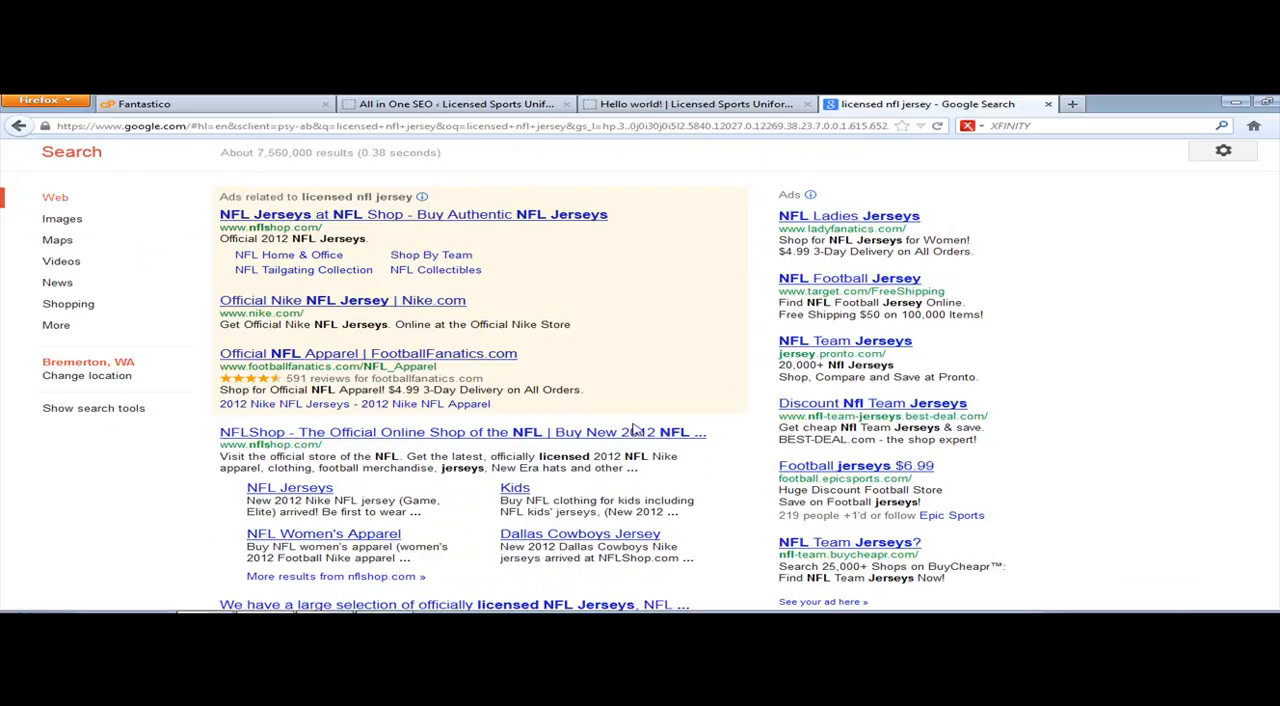
Step: Set the plugin's Home Keywords to "nfl jerseyes, college basketball jerseys, MLB jersey, NBA jersey, college football jerseys"
click(493, 104)
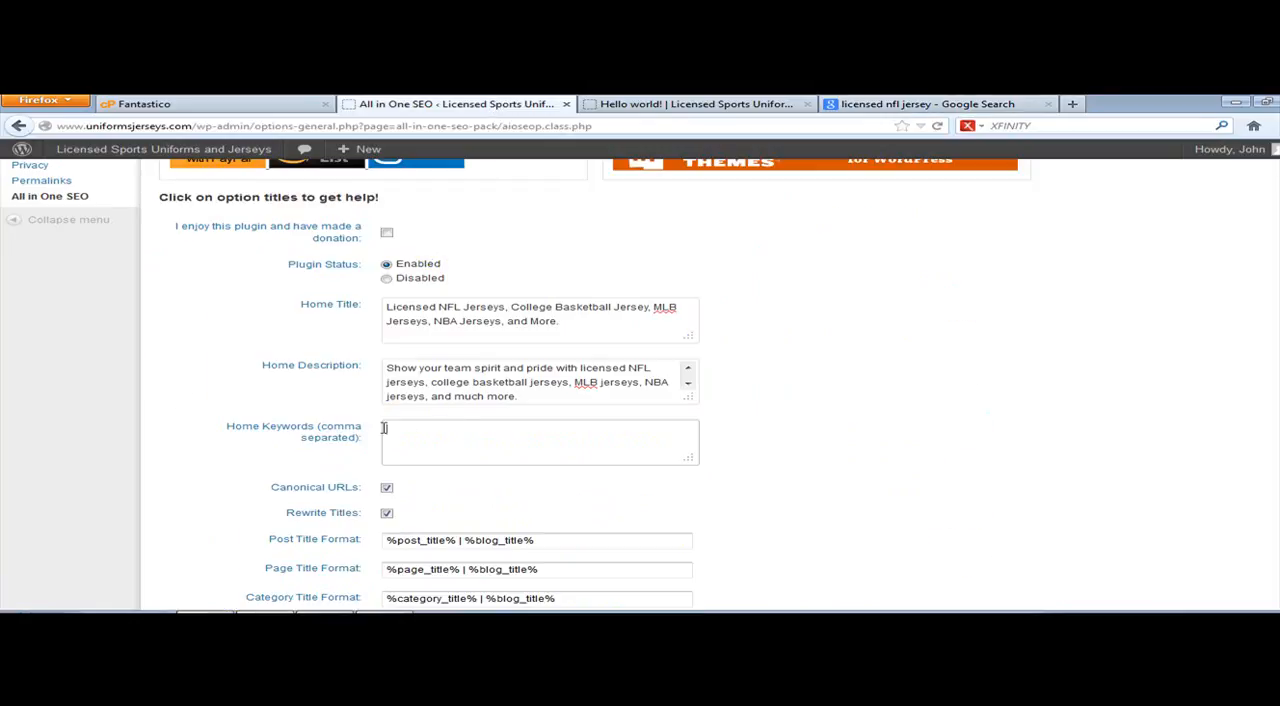
click(467, 426)
text(basket)
key(BackSpace)
key(BackSpace)
key(BackSpace)
key(BackSpace)
key(BackSpace)
key(BackSpace)
key(BackSpace)
key(BackSpace)
key(BackSpace)
text(nfl jerseyes, college b)
key(BackSpace)
text(college)
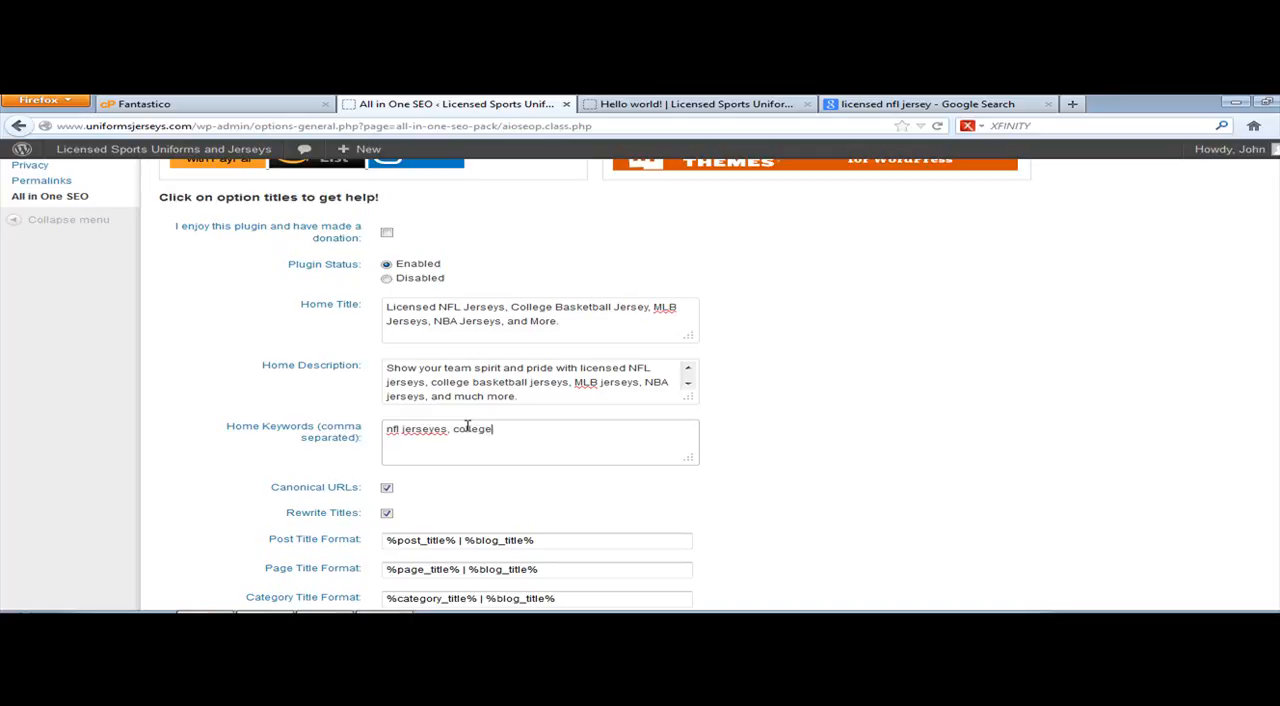
text( basketball jerseys, ML)
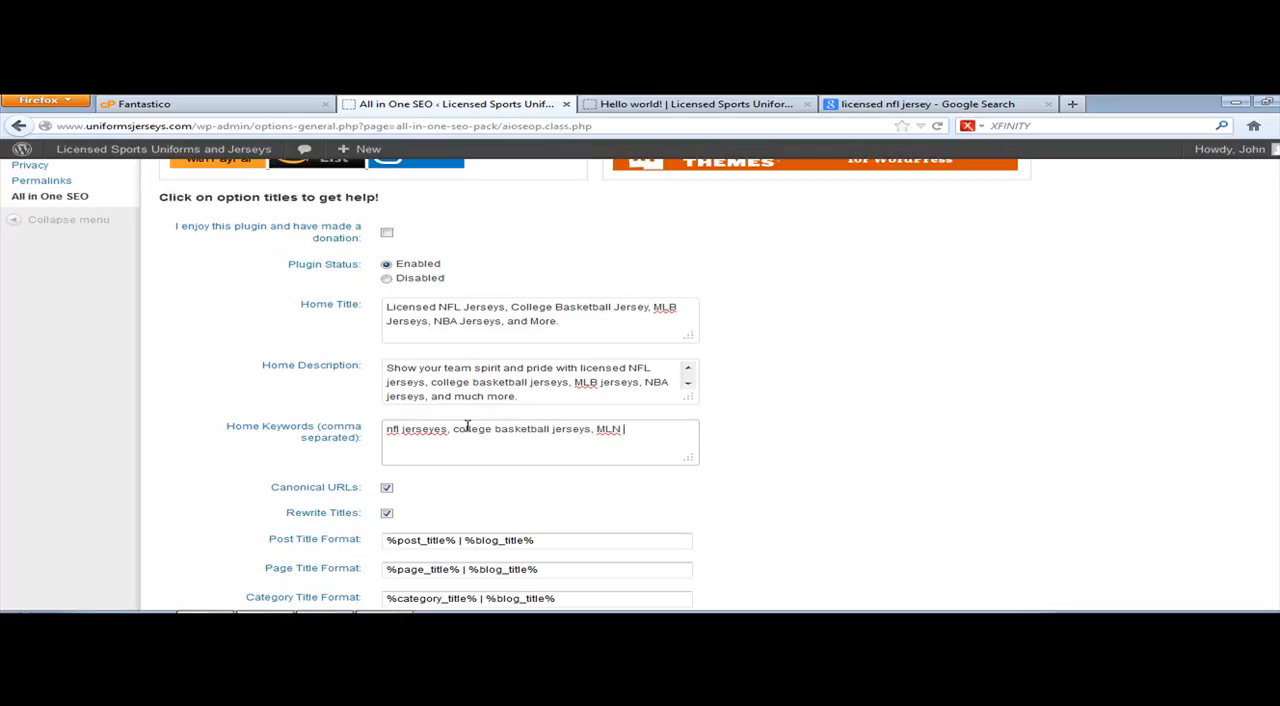
text(B jersey, NBA jersey)
text(, college football jerseys)
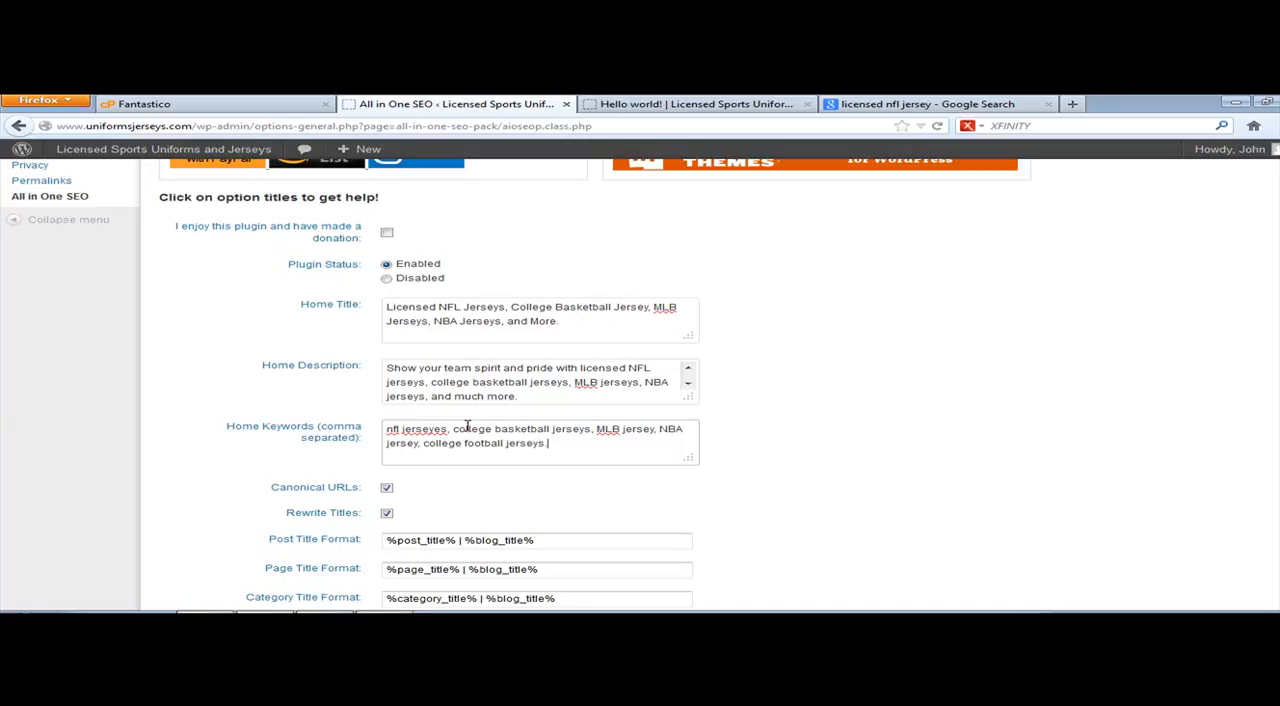
Step: Remove the blog title from Post Title Format, leaving only %post_title%
scroll(468, 428, down, 4)
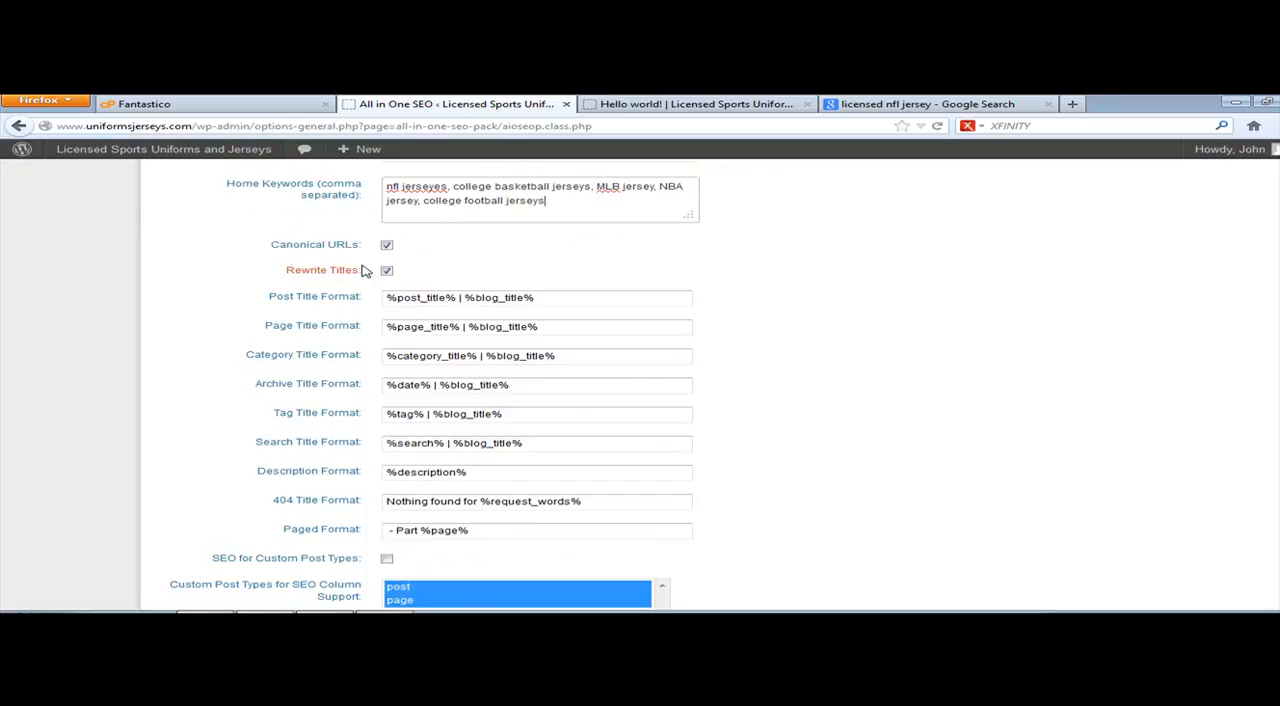
click(517, 260)
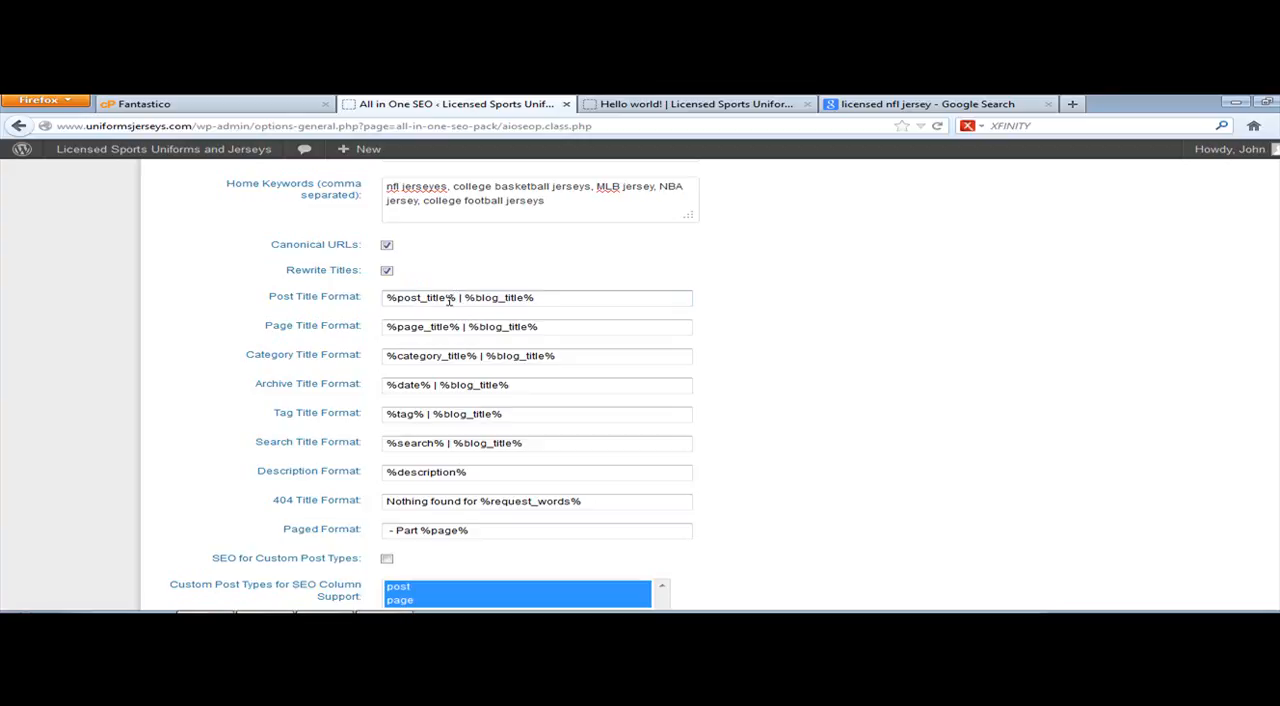
drag(457, 297, 540, 286)
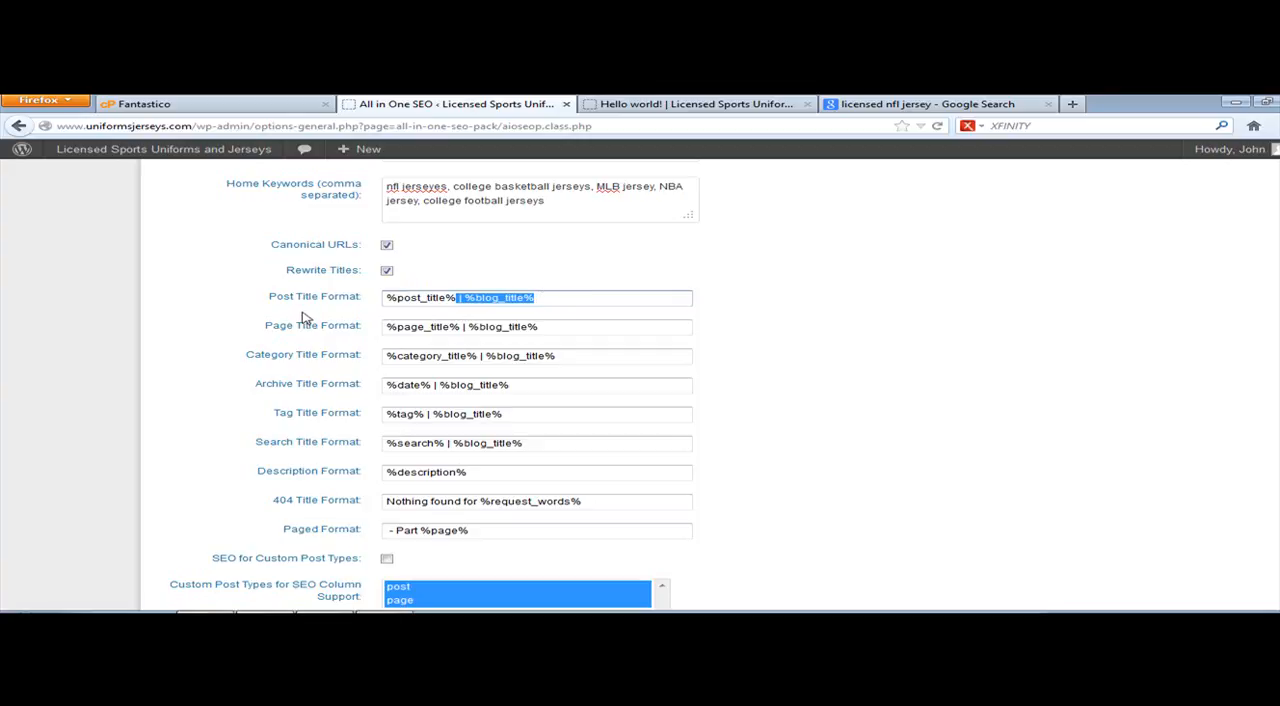
click(497, 298)
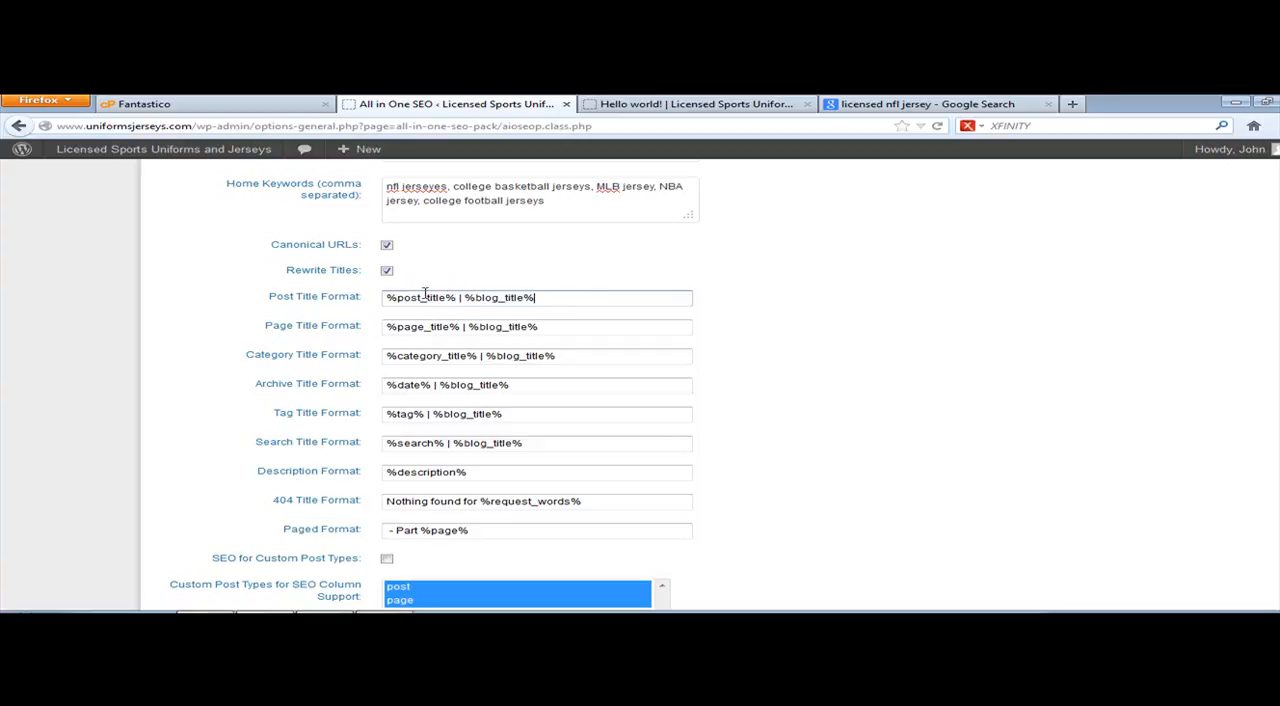
drag(457, 297, 651, 297)
key(BackSpace)
Step: Shorten Page Title Format to %page_title% and Category Title Format to %category_title% by removing the blog title part
scroll(651, 297, up, 5)
drag(388, 469, 571, 483)
click(594, 481)
scroll(596, 481, down, 3)
scroll(592, 478, down, 3)
scroll(583, 462, up, 2)
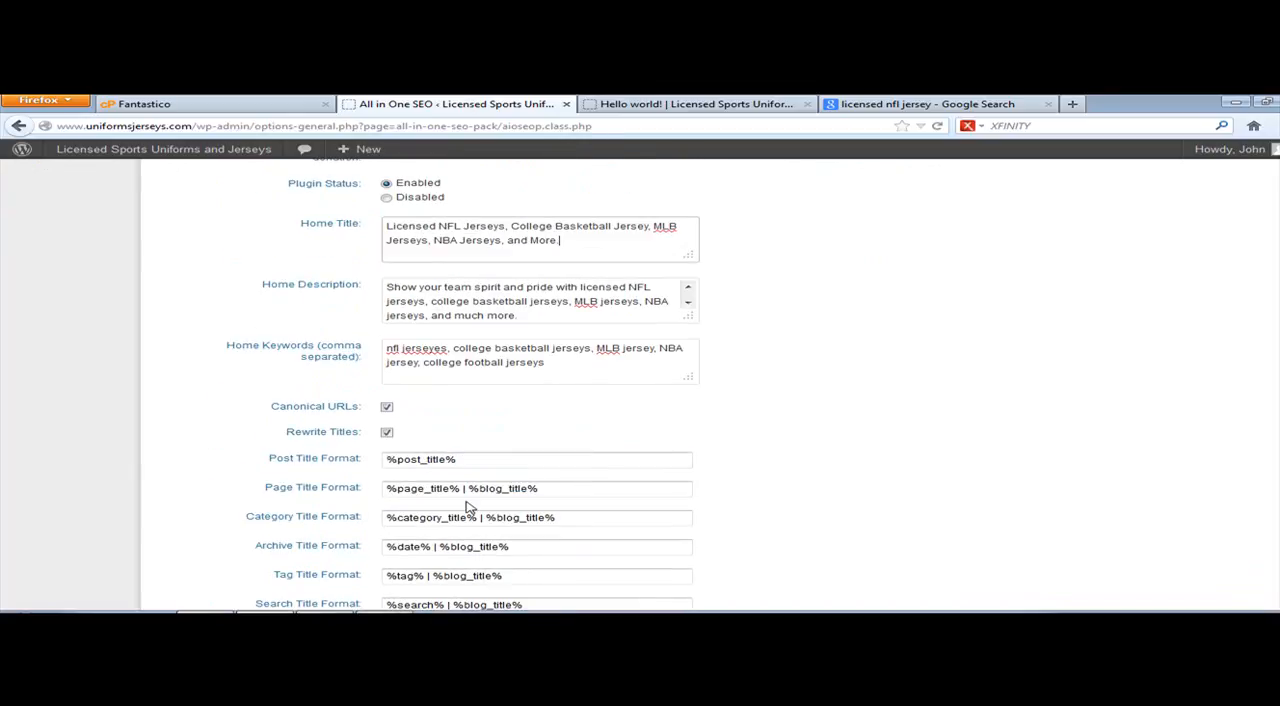
drag(461, 488, 600, 497)
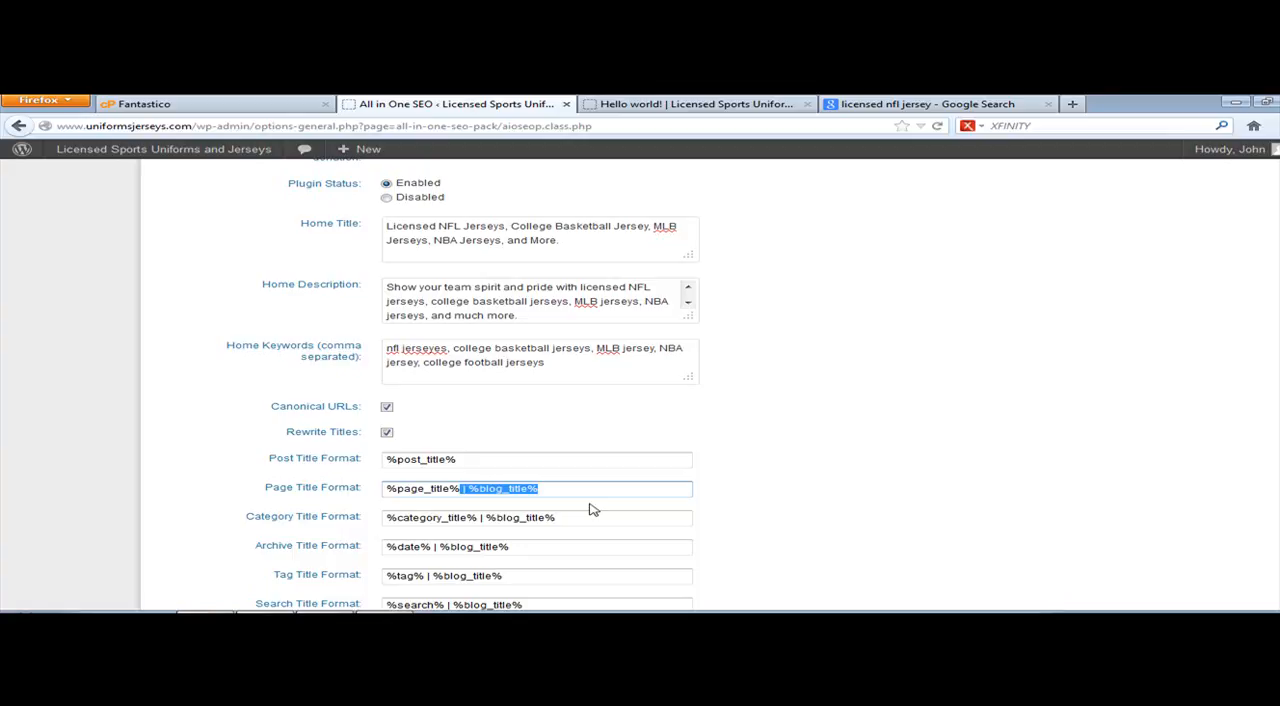
key(BackSpace)
click(482, 520)
drag(484, 521, 594, 532)
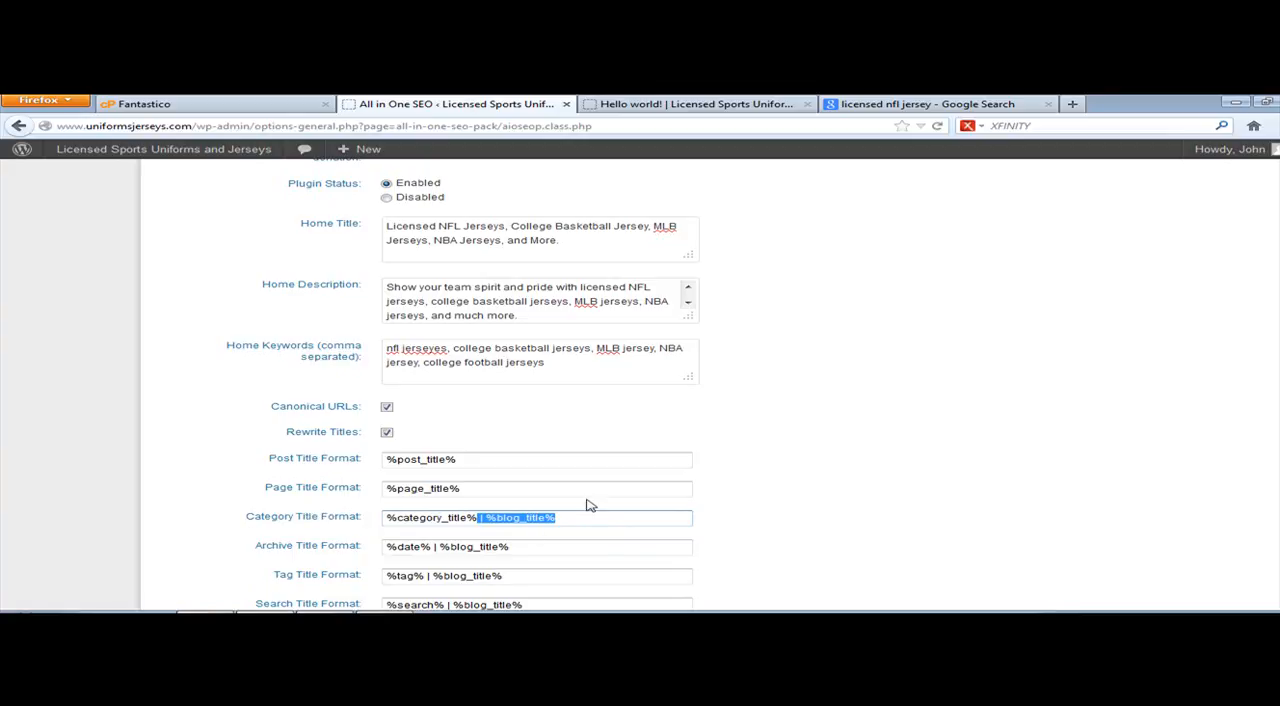
key(BackSpace)
Step: Look over the remaining title formats and the Google Plus Profile Sitewide Default and Google Analytics ID fields
scroll(780, 449, down, 5)
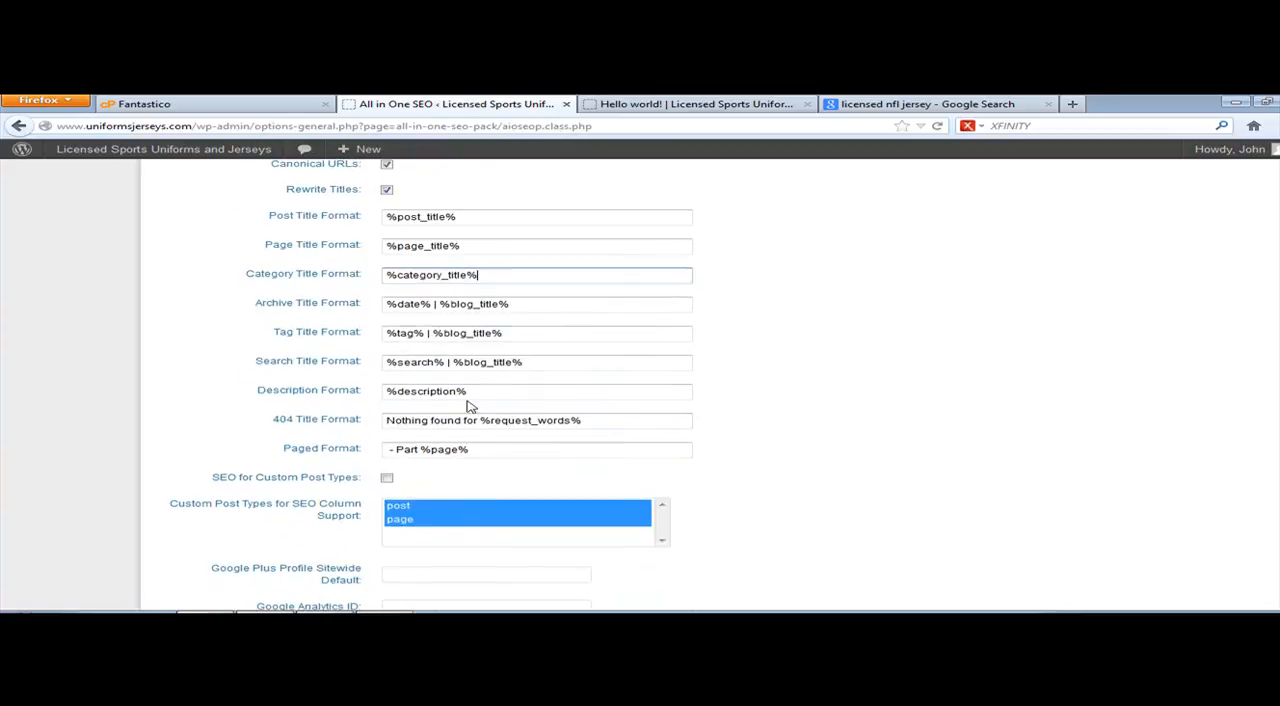
scroll(483, 426, down, 3)
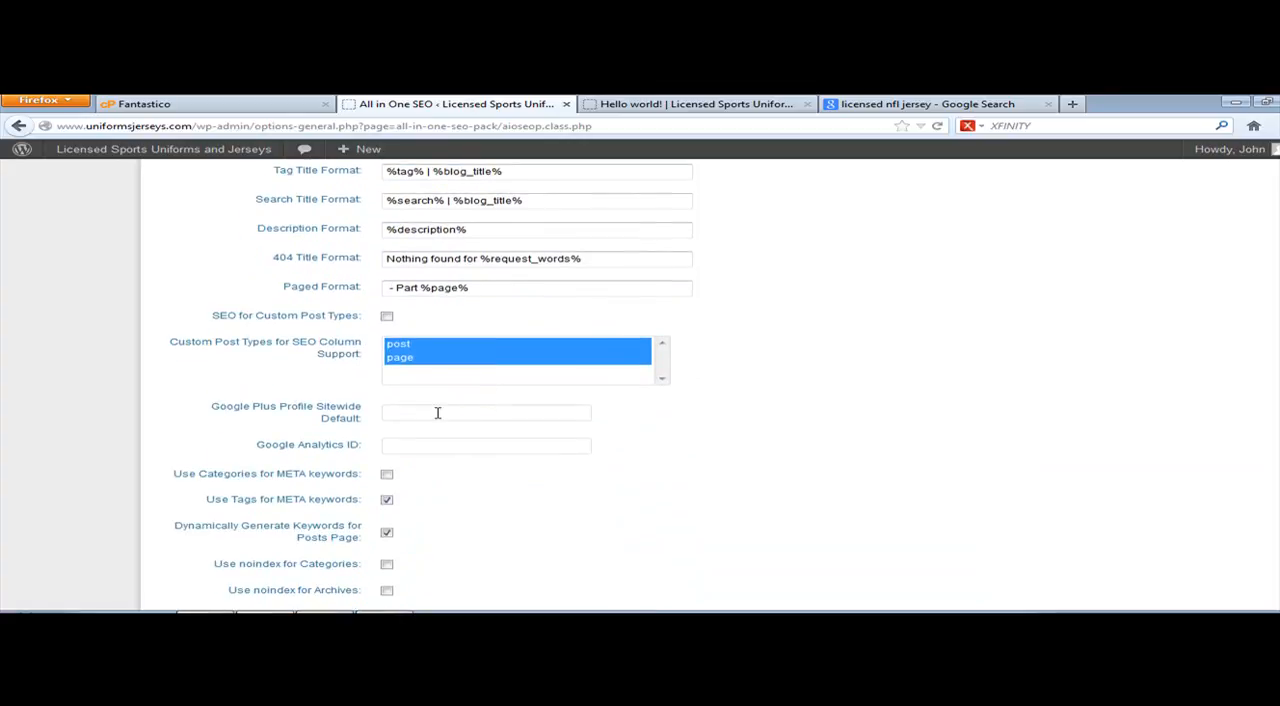
scroll(437, 412, down, 3)
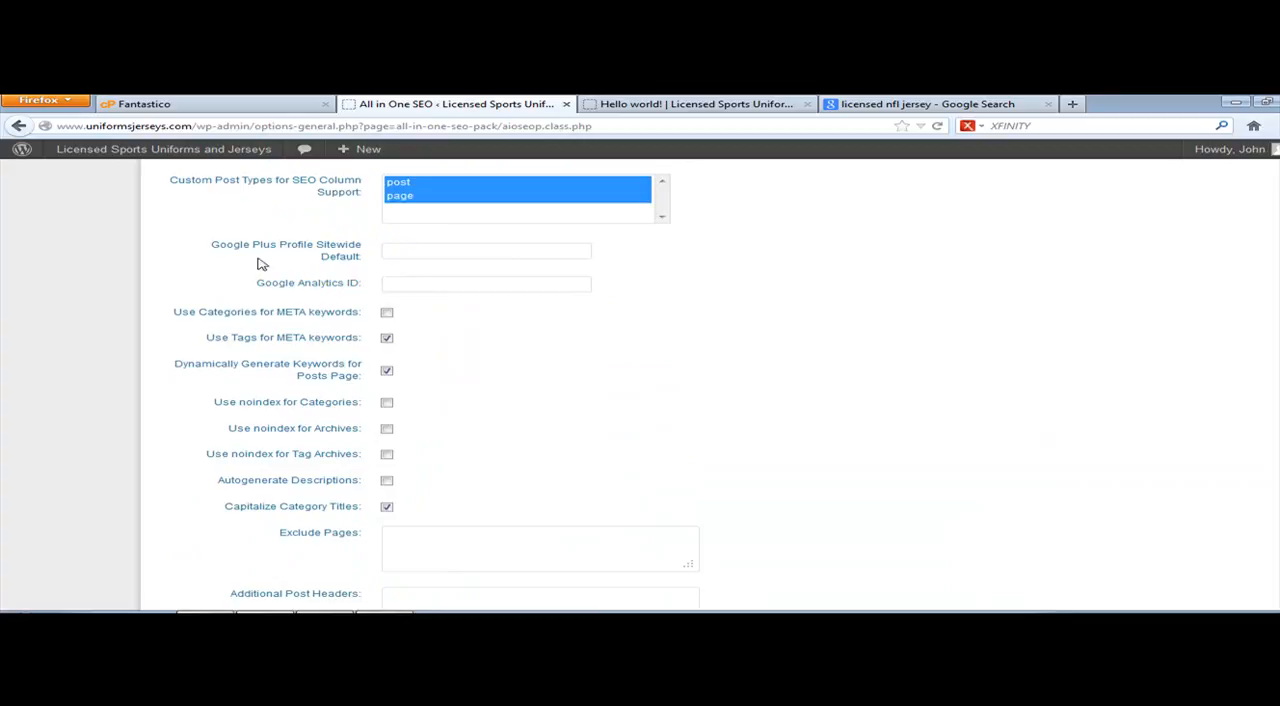
click(438, 246)
click(213, 257)
click(428, 251)
click(415, 283)
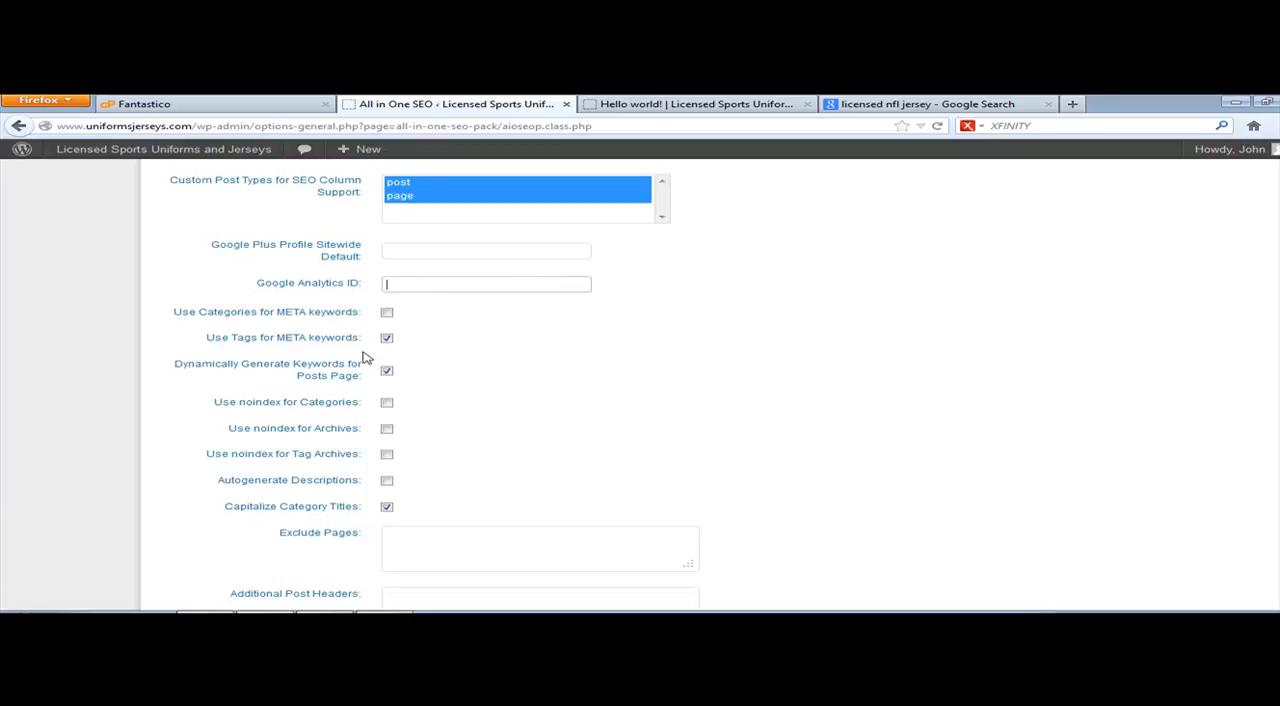
Step: Check the remaining options and save the All in One SEO settings
scroll(652, 360, down, 1)
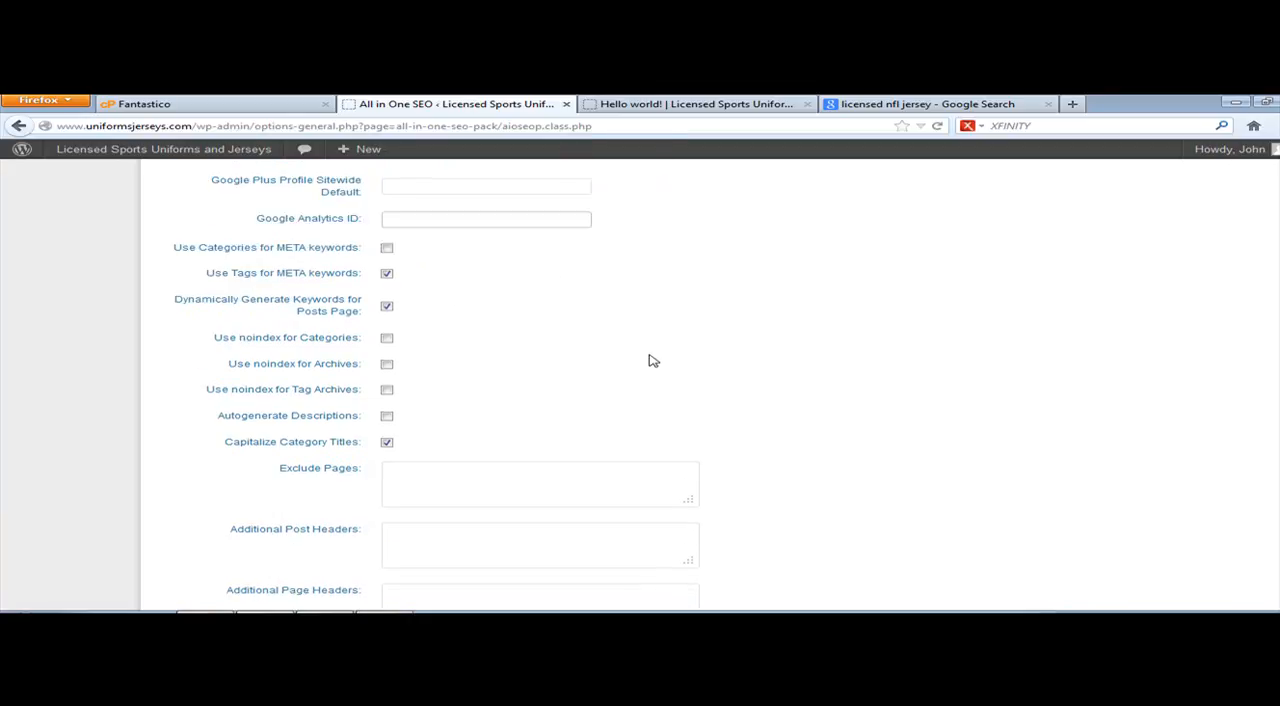
scroll(645, 358, down, 2)
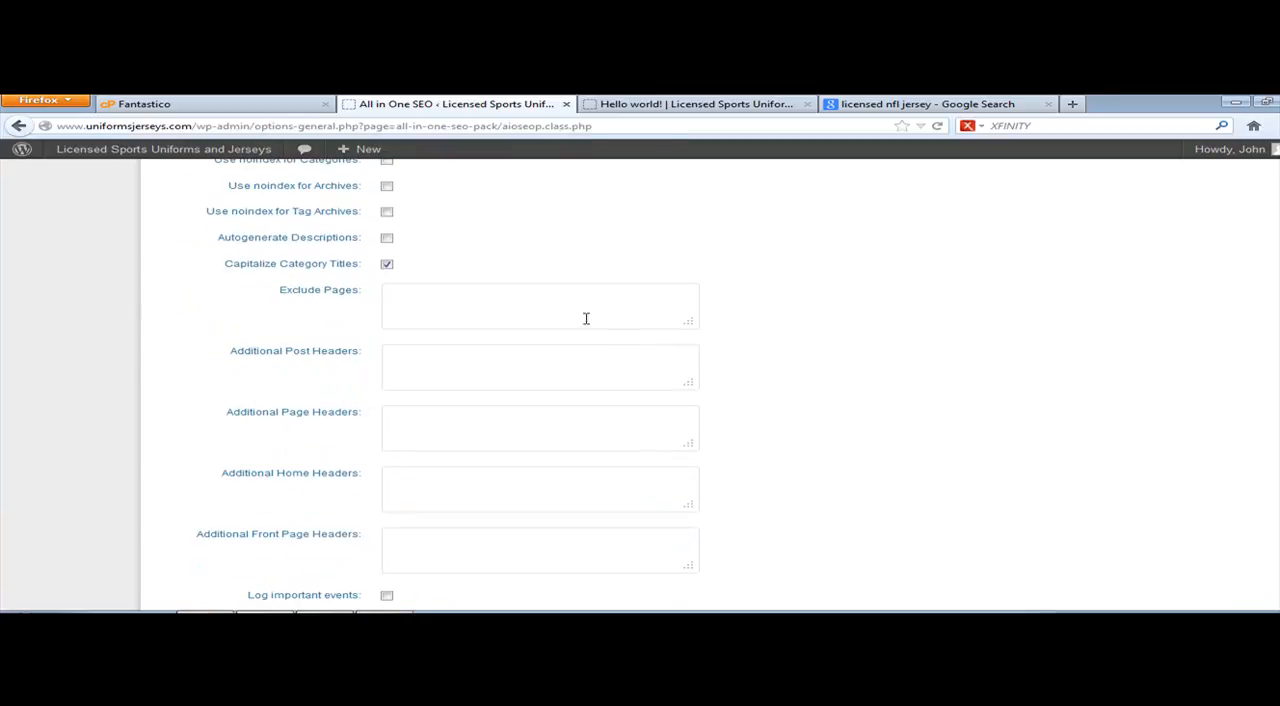
scroll(500, 249, down, 2)
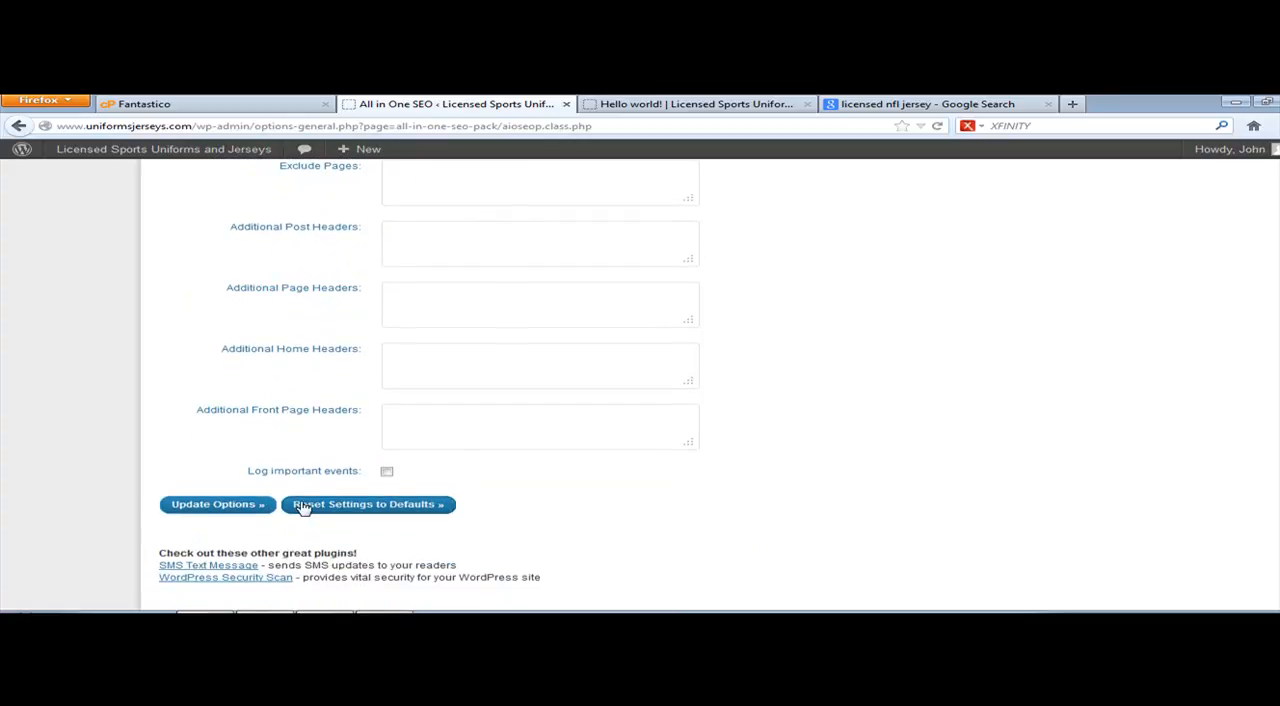
click(229, 507)
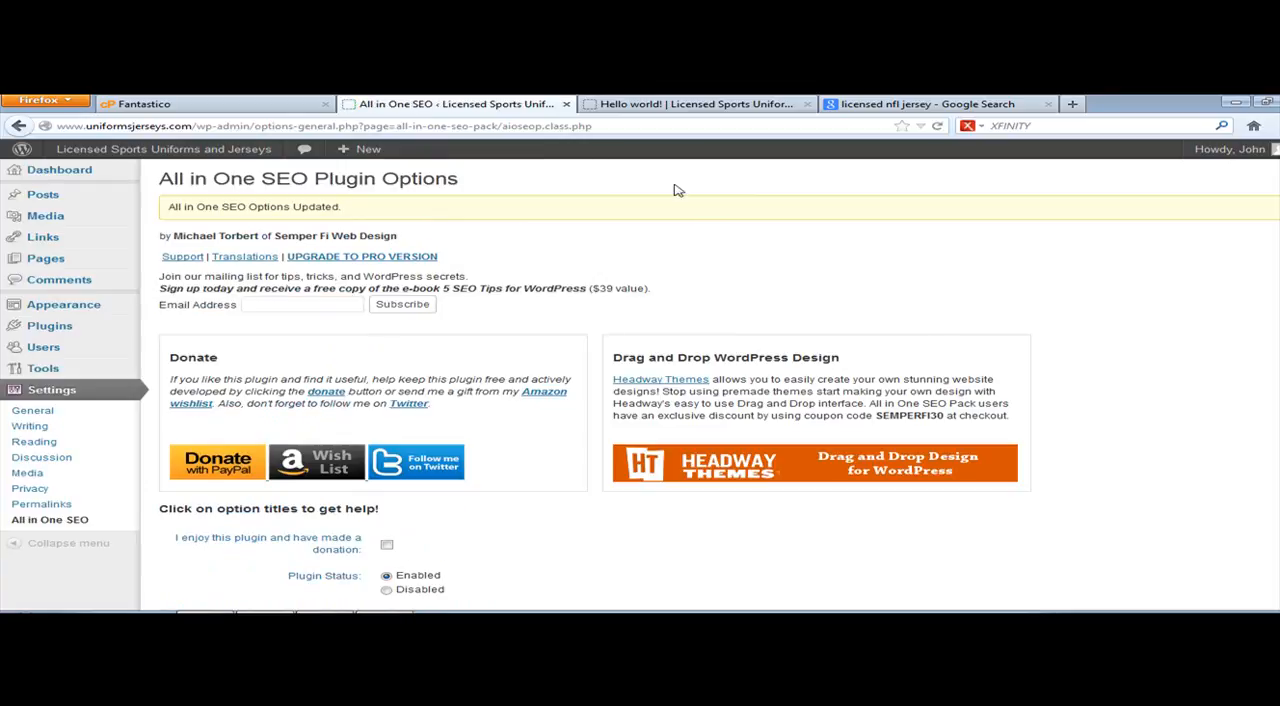
Step: Open the page for adding new plugins and search the plugin directory for "digg digg"
click(55, 172)
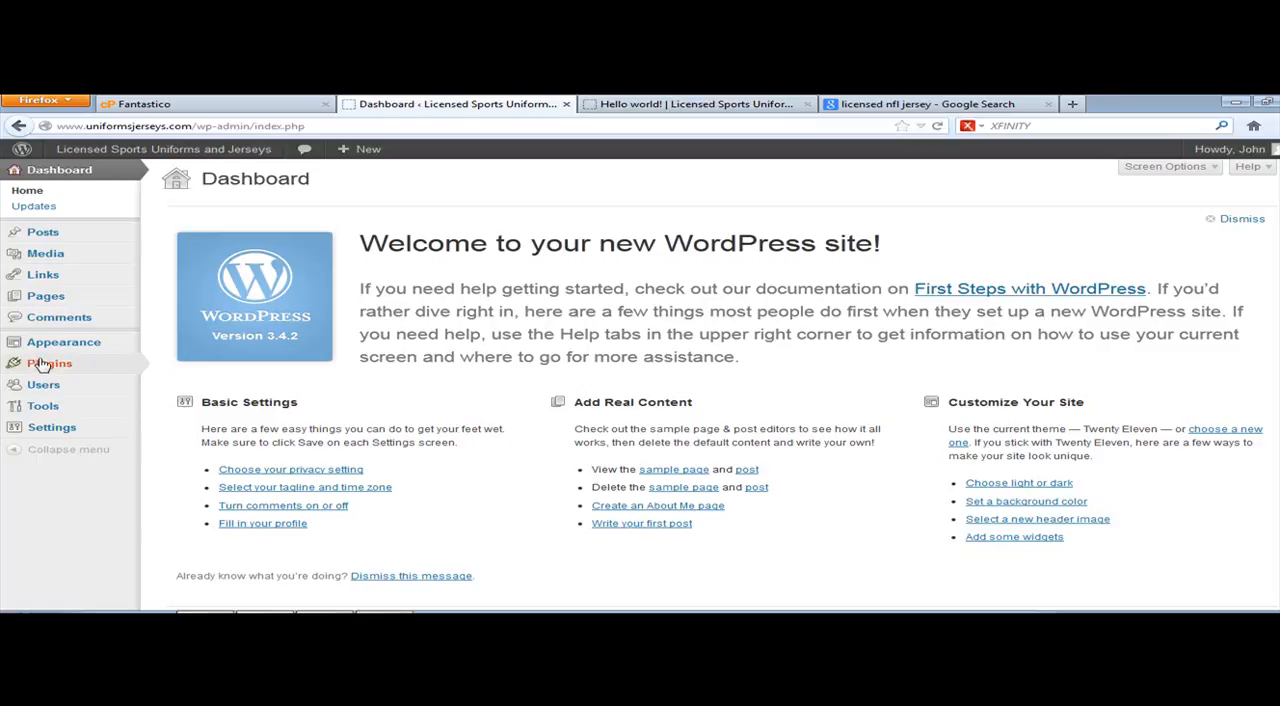
mouse_move(46, 366)
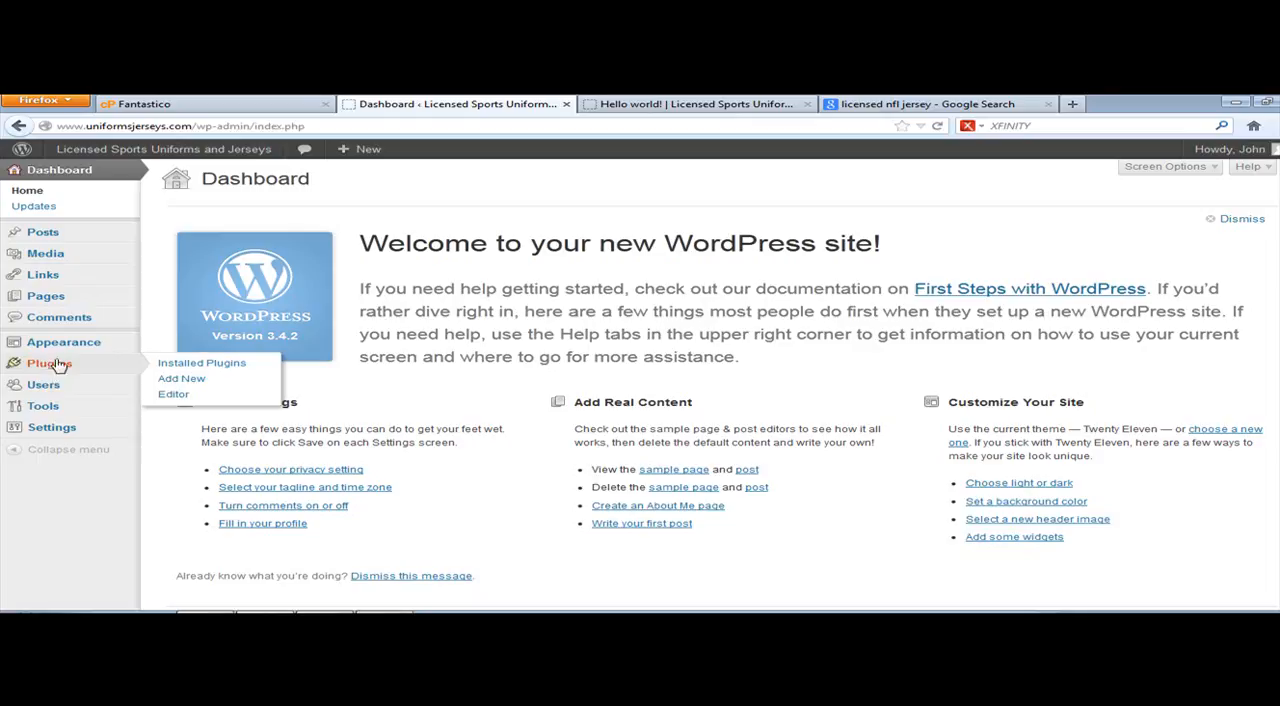
click(46, 366)
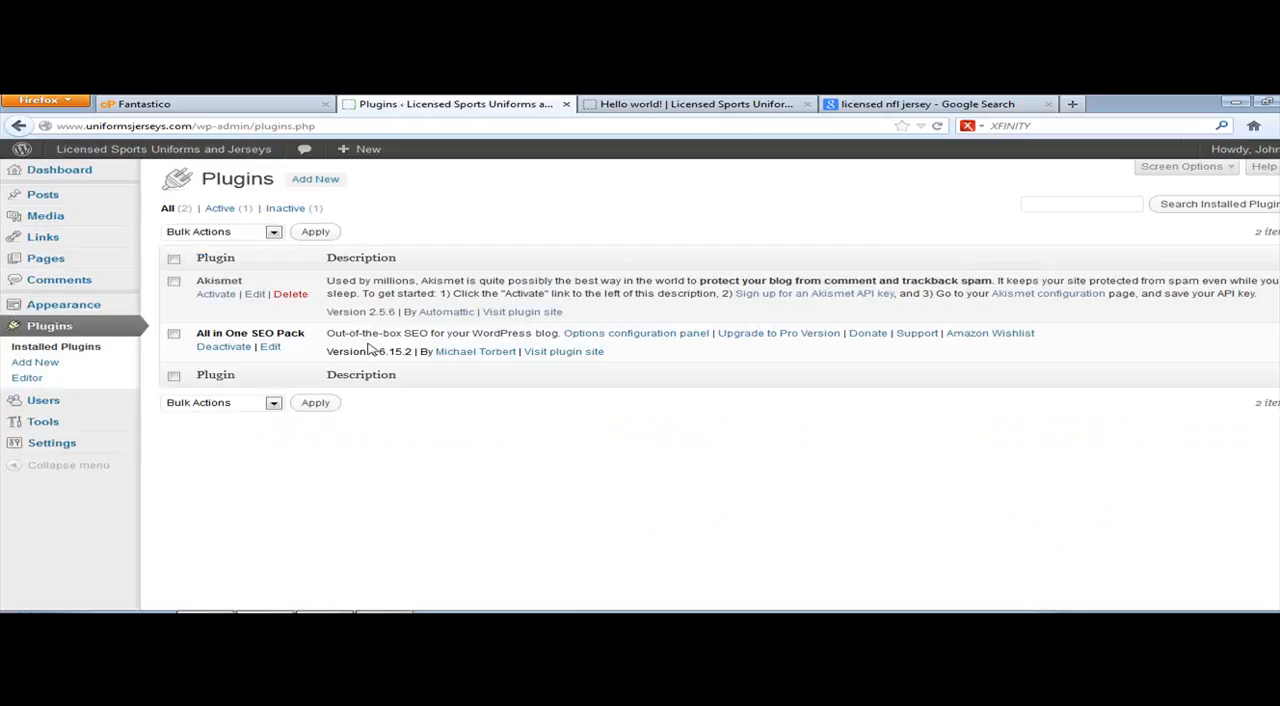
click(36, 362)
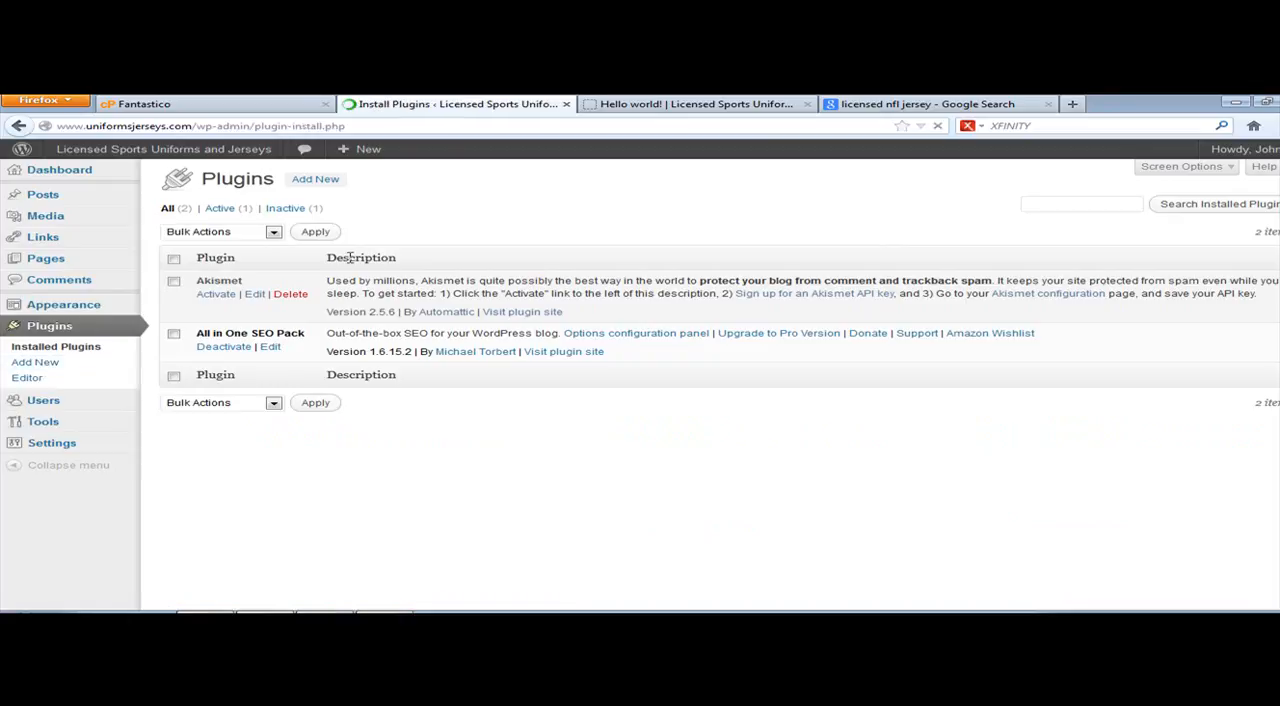
click(187, 287)
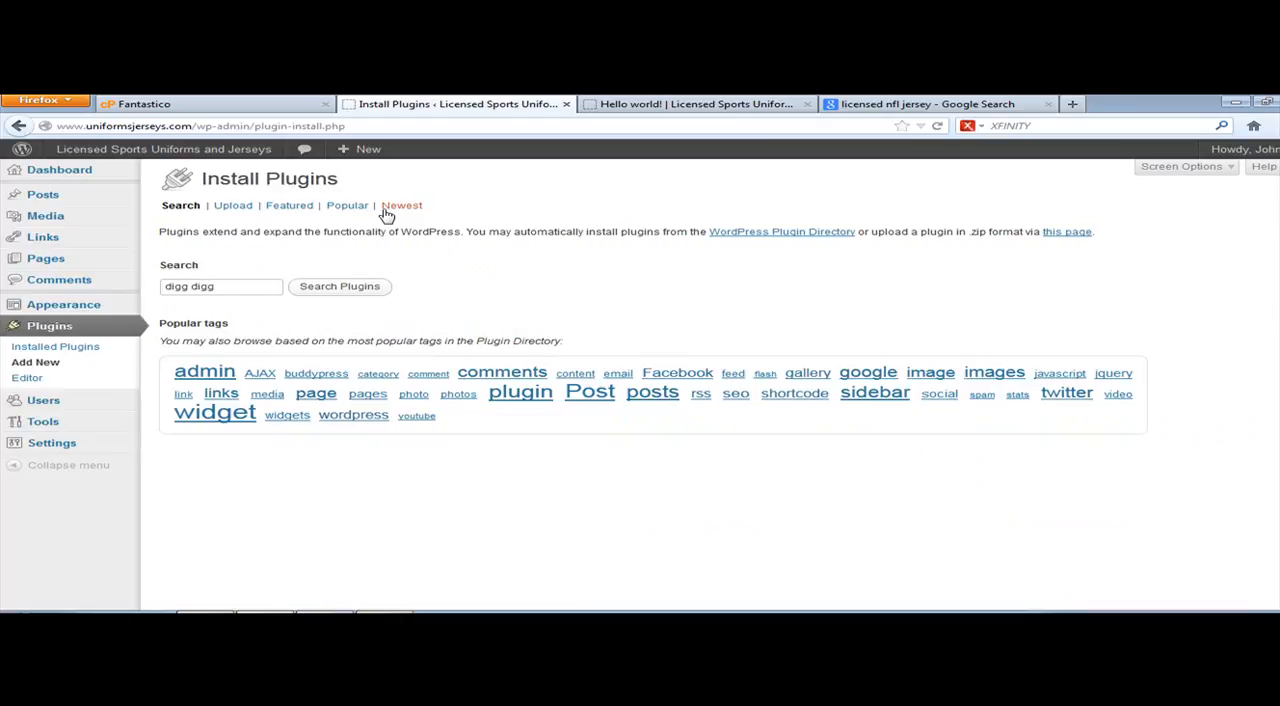
click(382, 290)
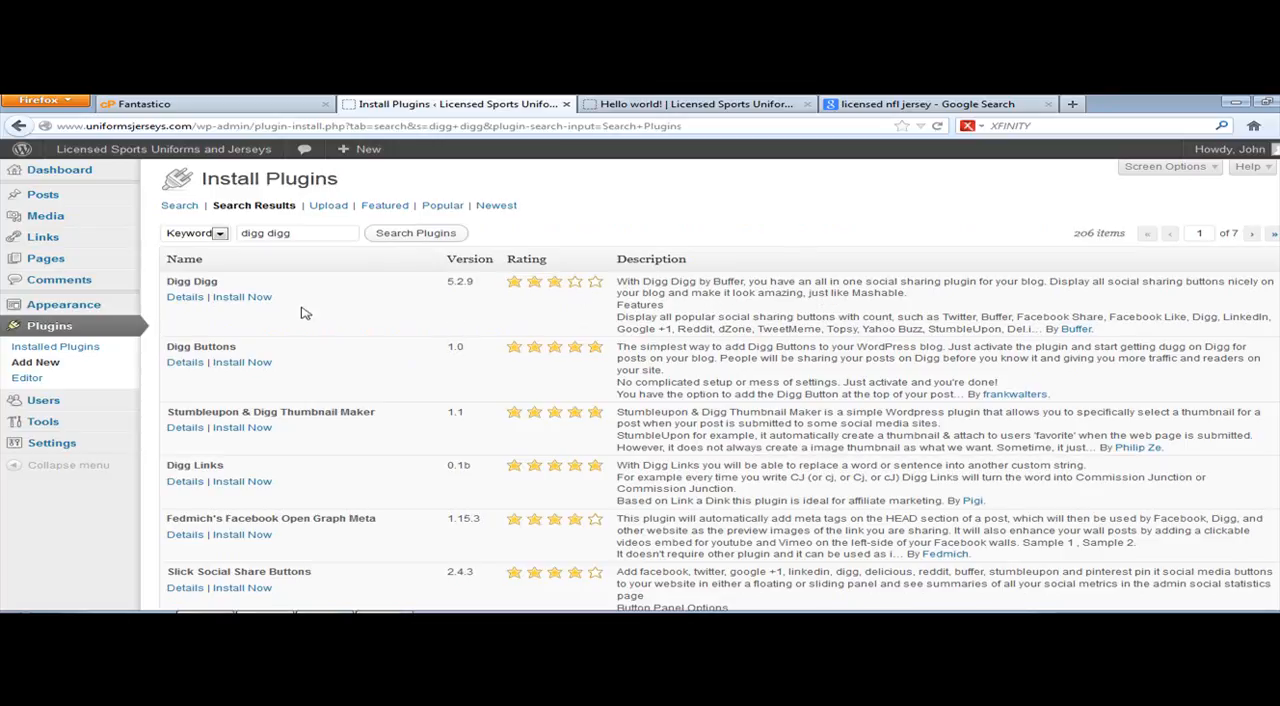
Step: Search the plugin directory for "social media buttons" and for "google plus" to compare alternative plugins
drag(328, 237, 215, 227)
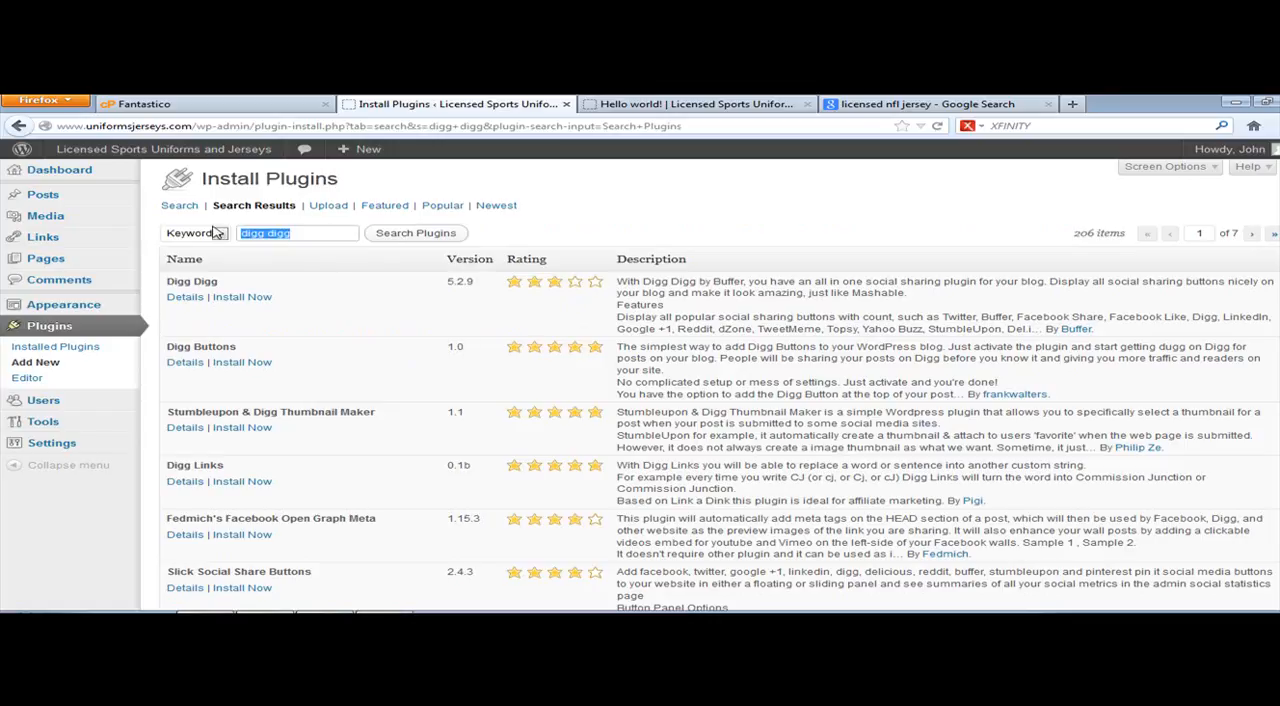
text(social media buttons)
key(Return)
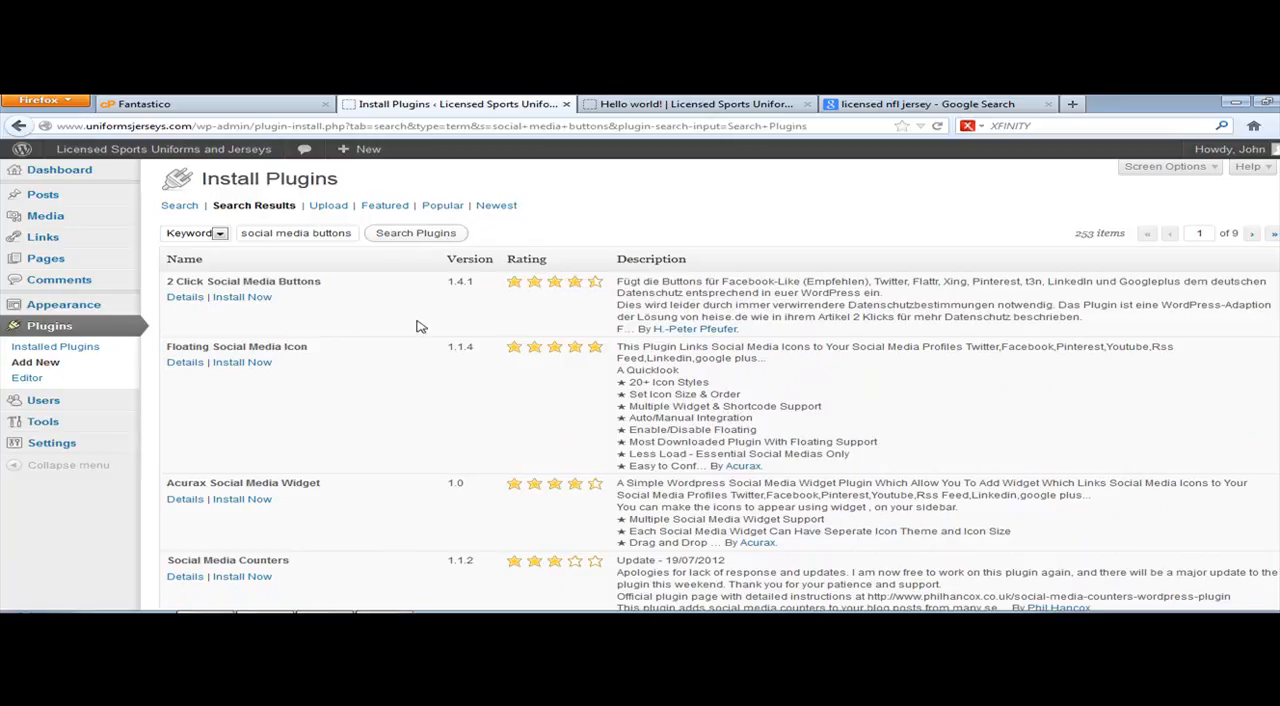
triple_click(305, 233)
text(google plus)
key(Return)
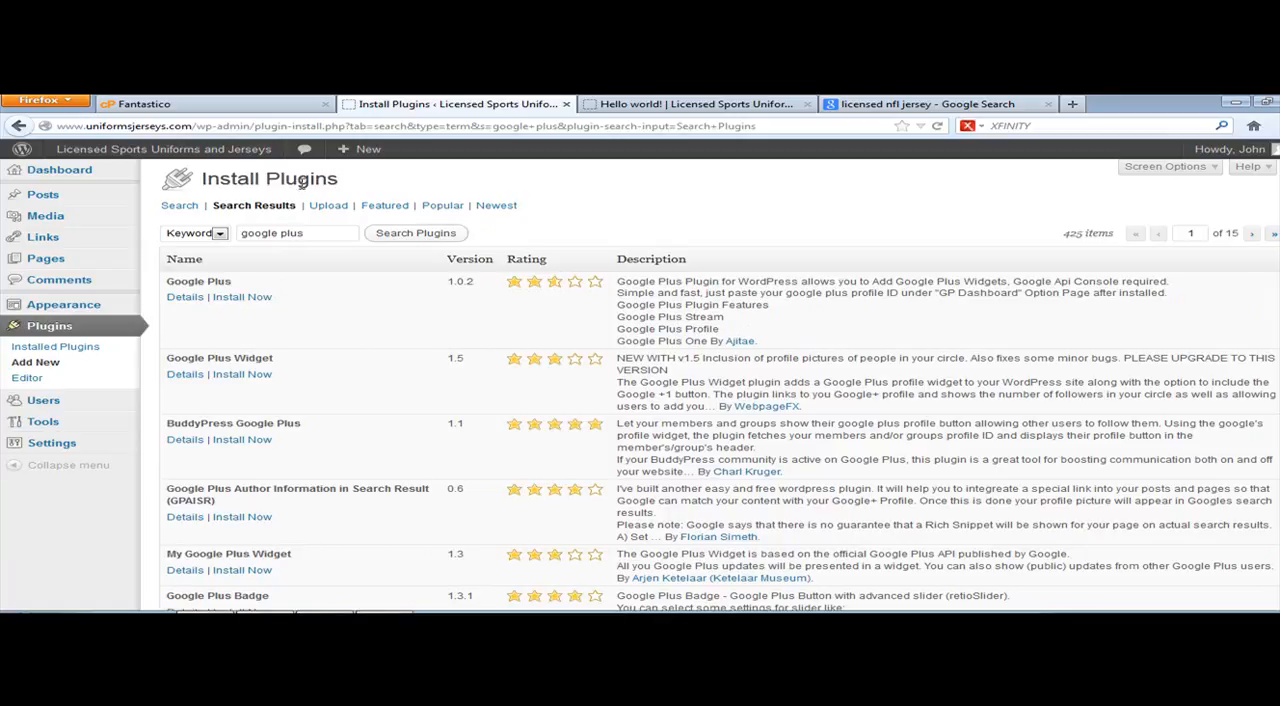
Step: Search again for "digg digg", then install and activate the Digg Digg plugin
drag(313, 237, 240, 230)
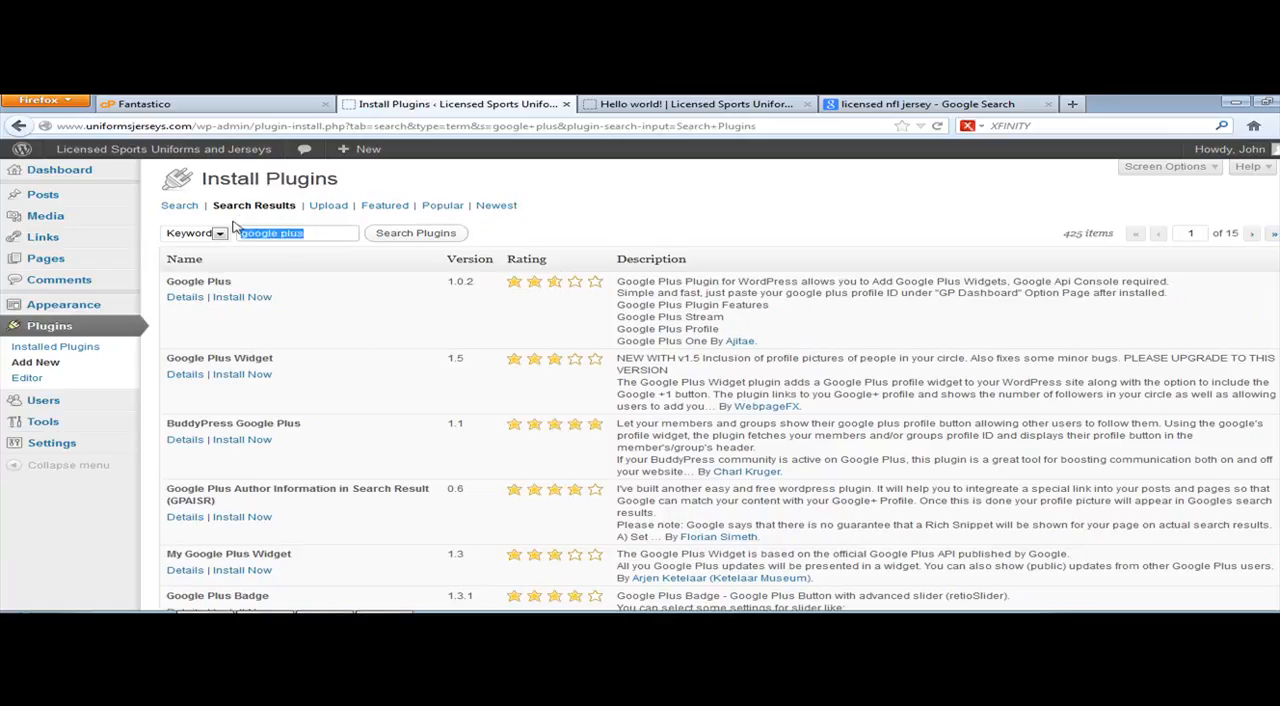
text(digg digg)
key(Return)
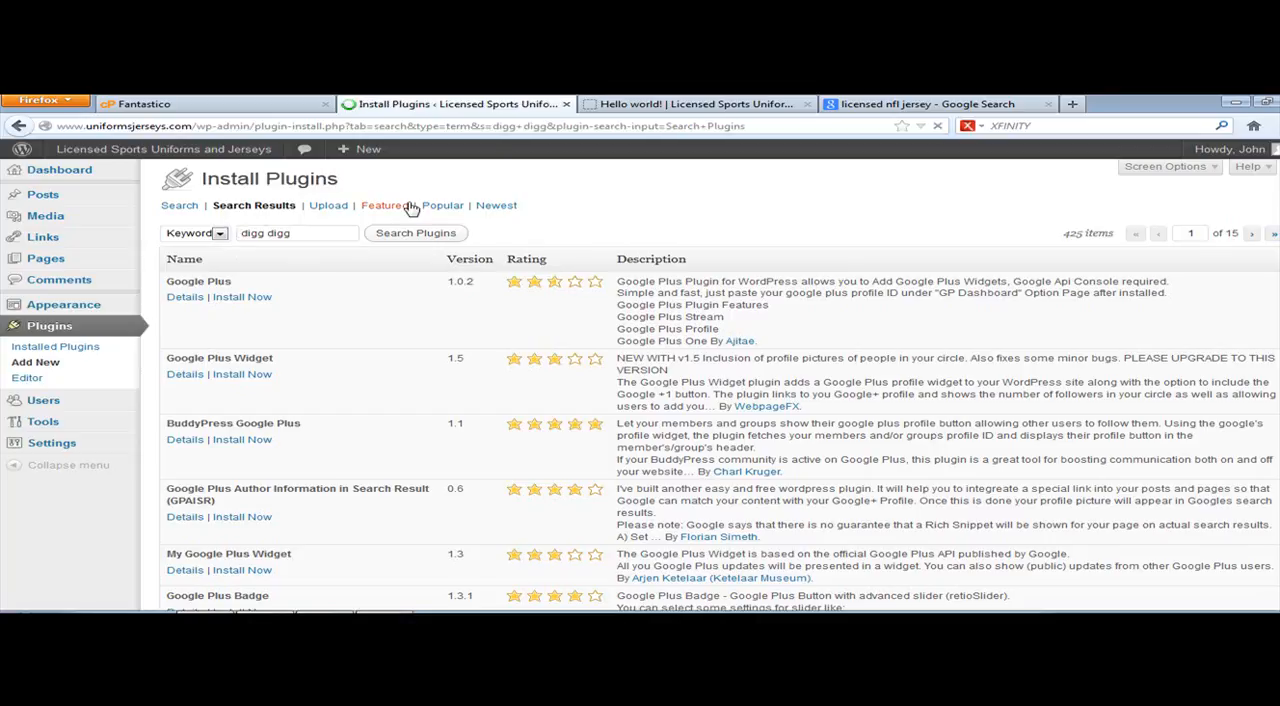
click(250, 299)
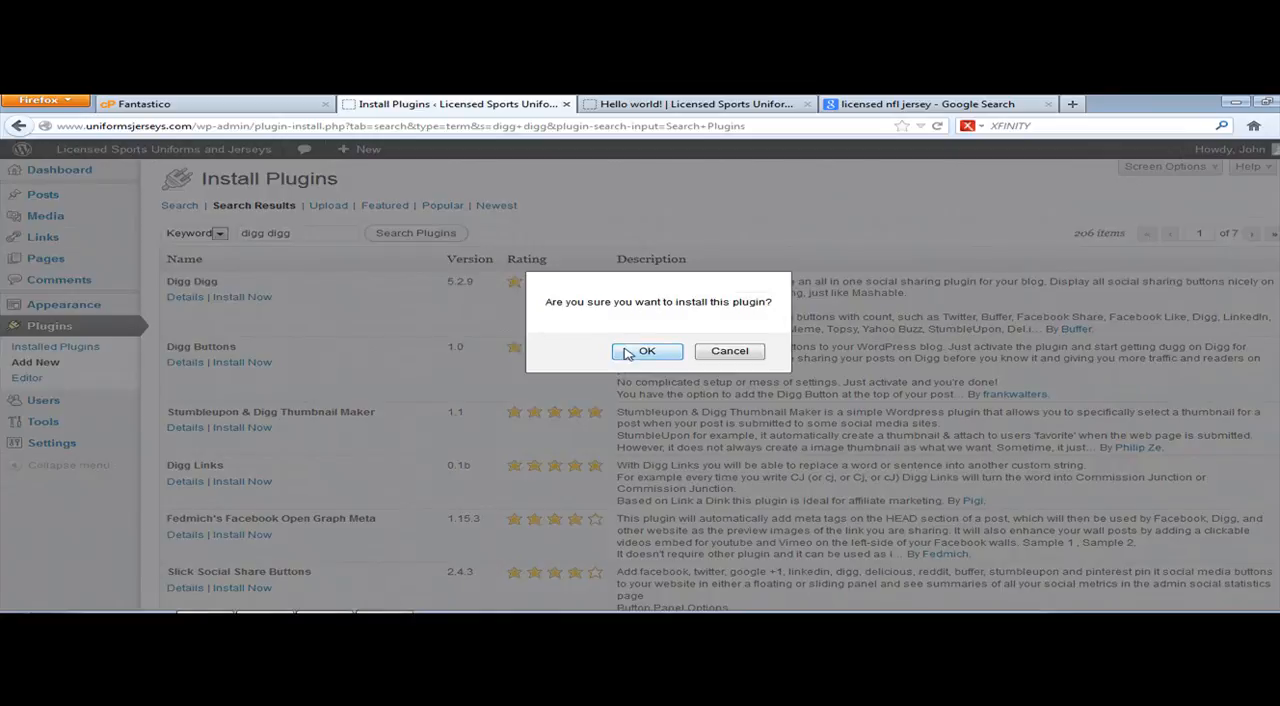
click(647, 351)
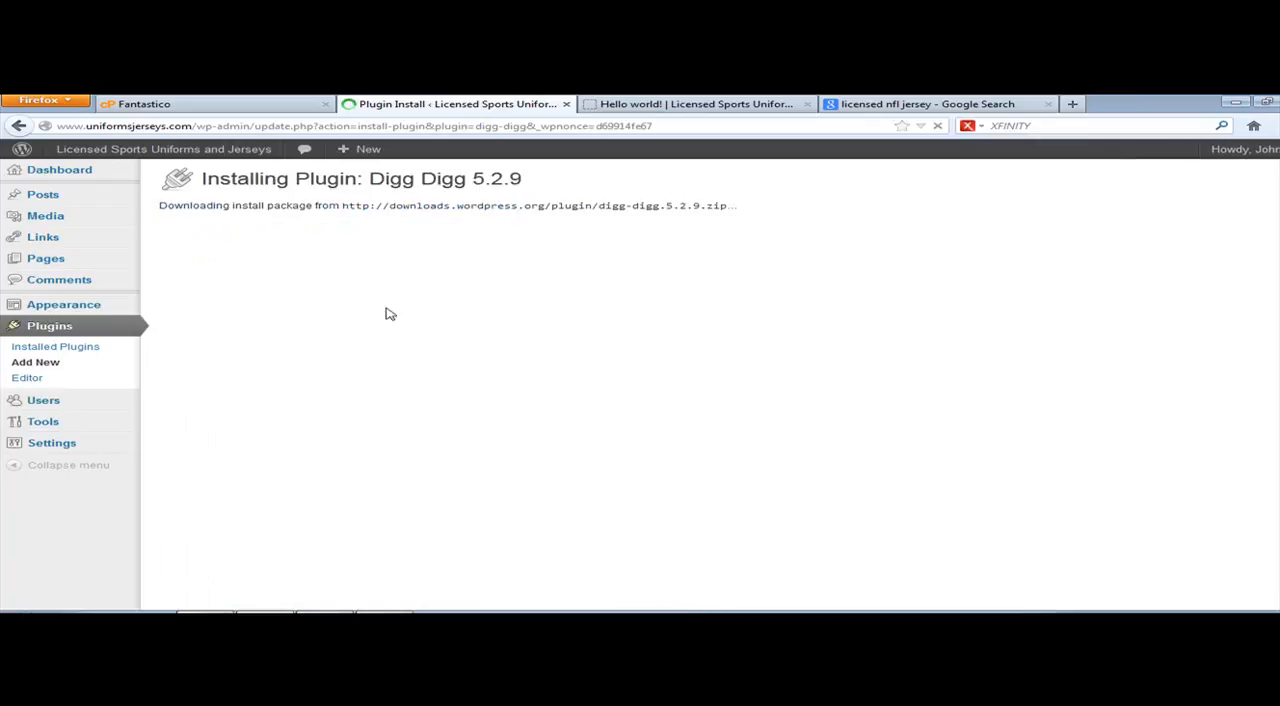
click(218, 288)
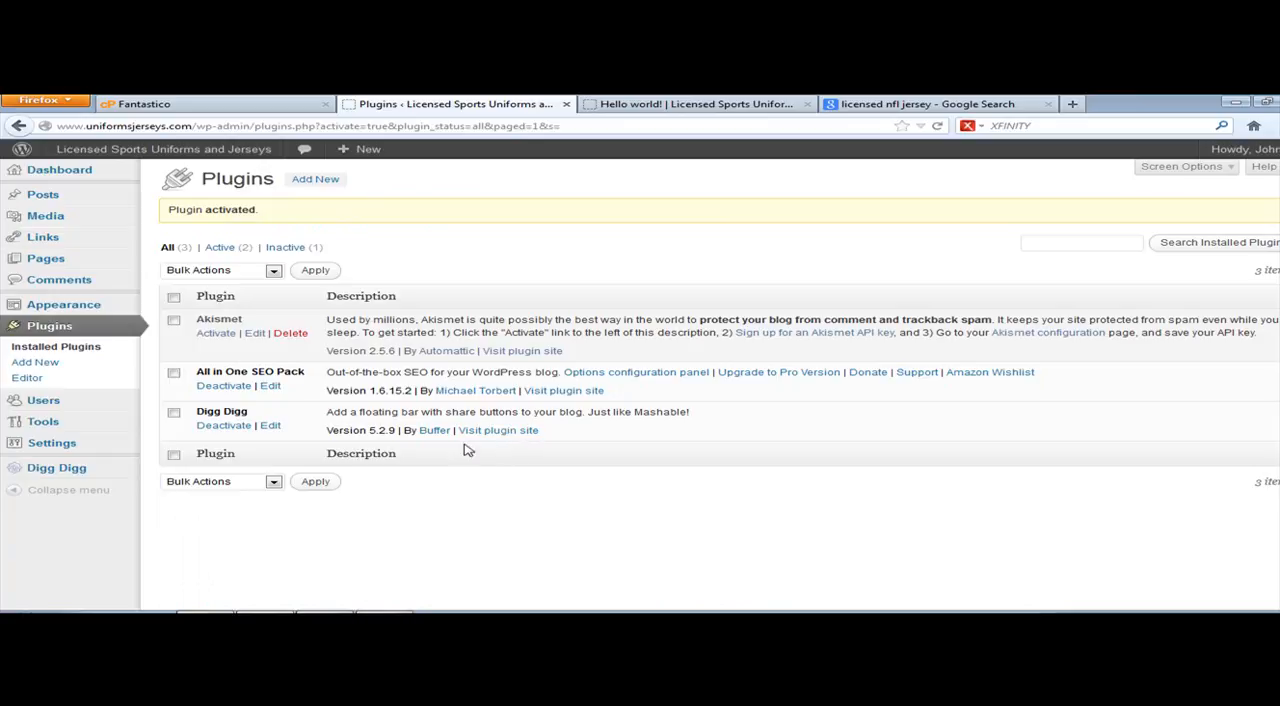
Step: Open the Digg Digg global configuration and look over its Facebook Like, Twitter and Buffer sections
mouse_move(45, 474)
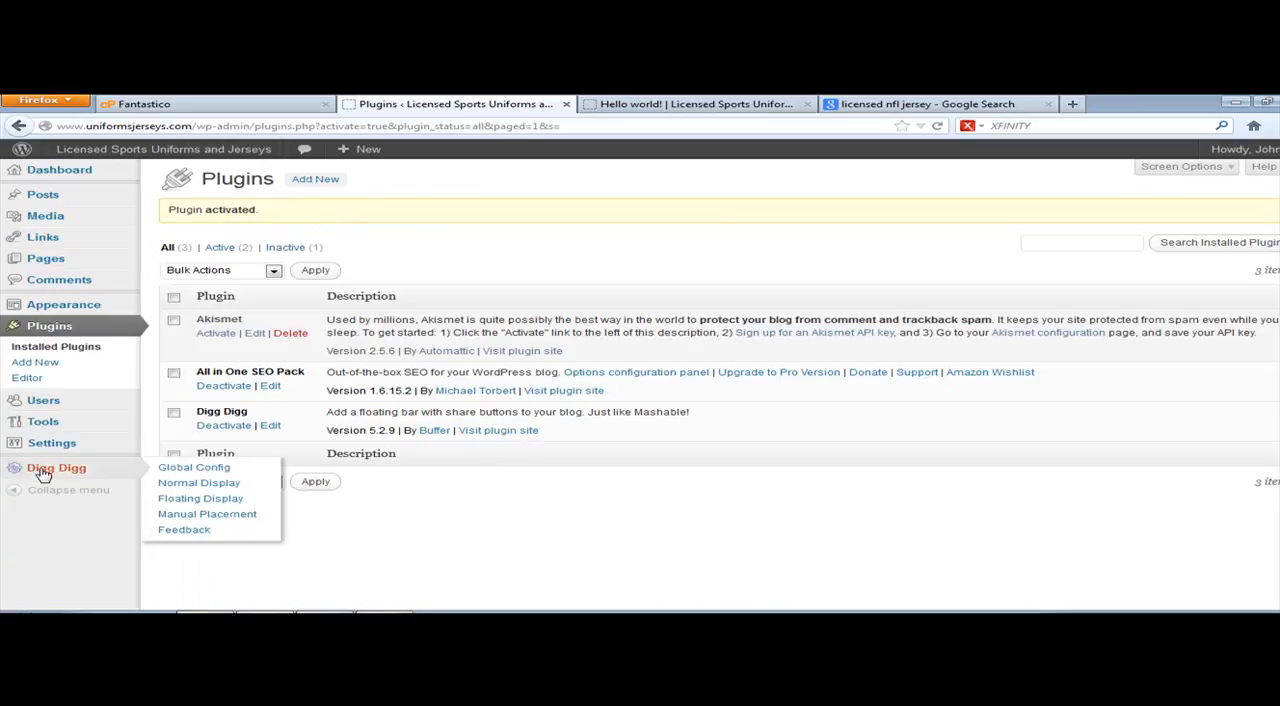
click(34, 175)
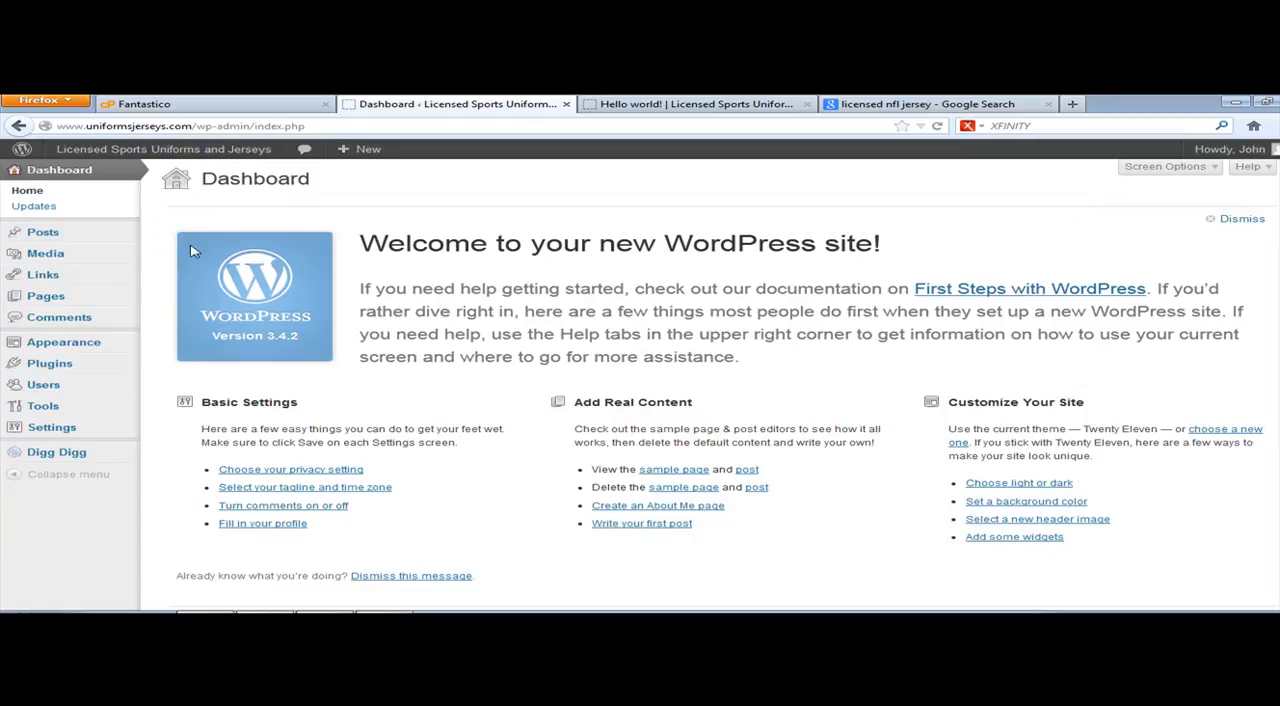
click(70, 451)
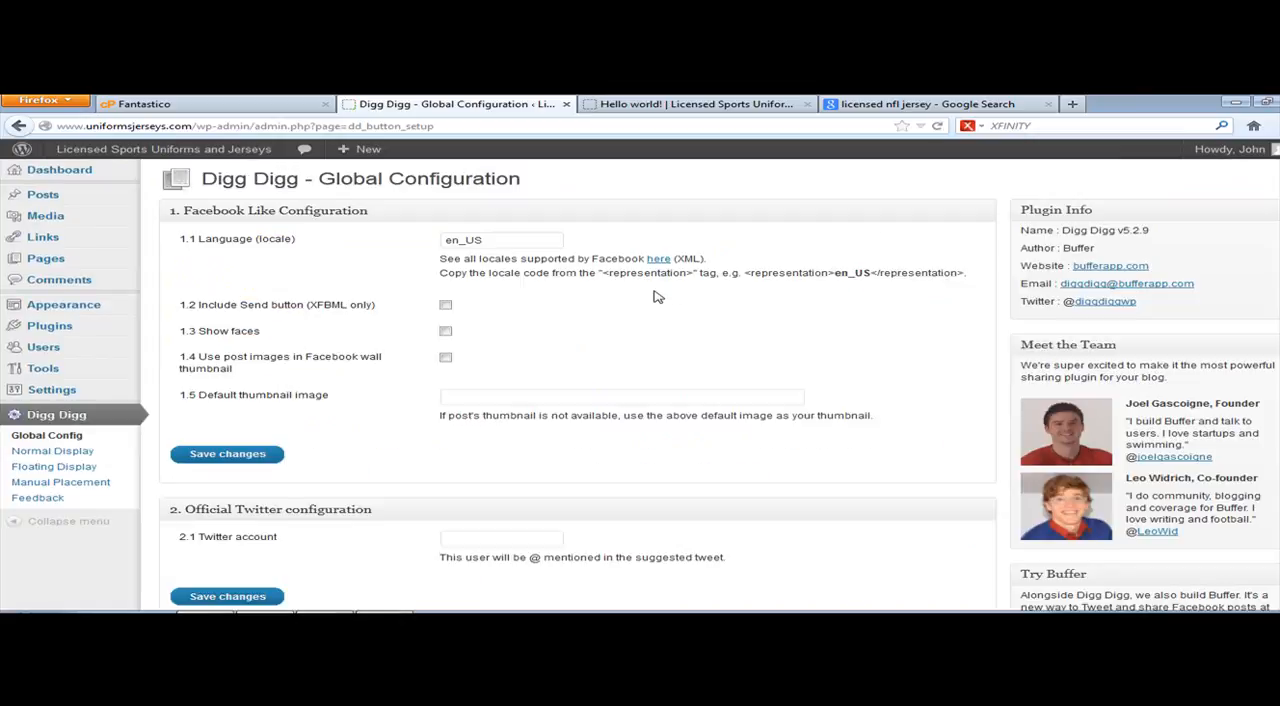
scroll(677, 315, down, 3)
scroll(677, 315, up, 3)
scroll(513, 391, down, 4)
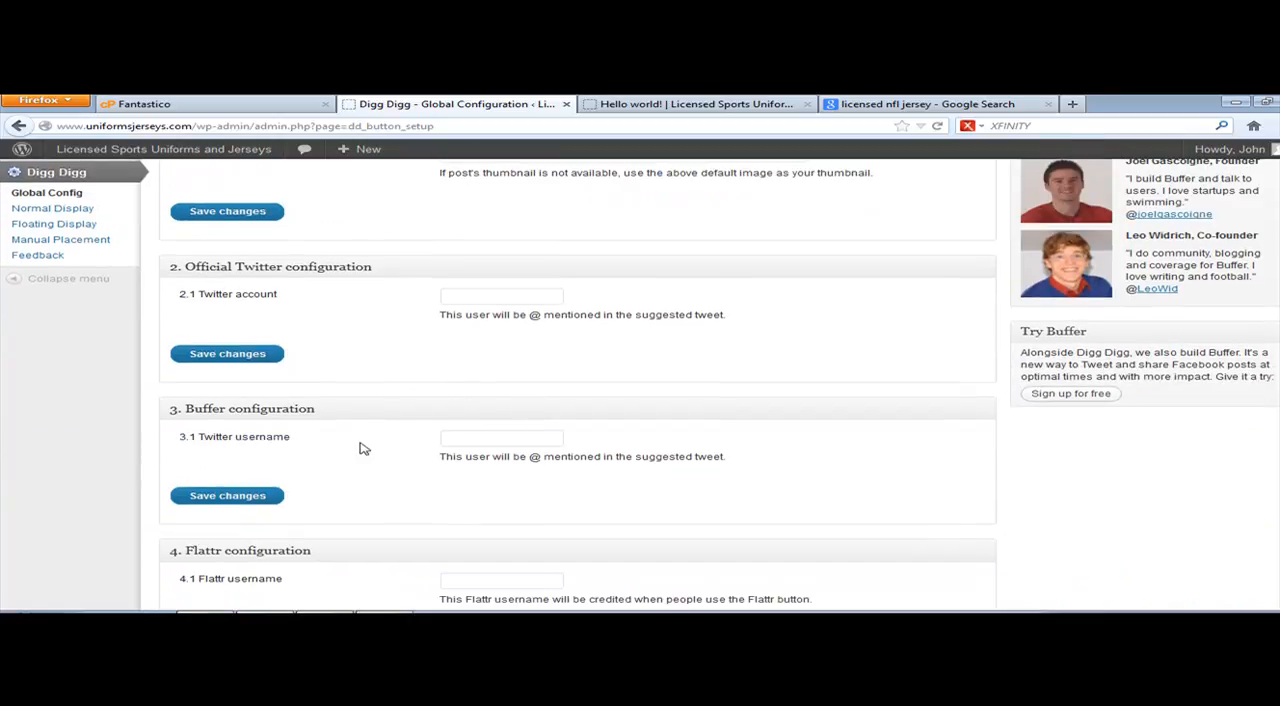
click(504, 433)
click(266, 495)
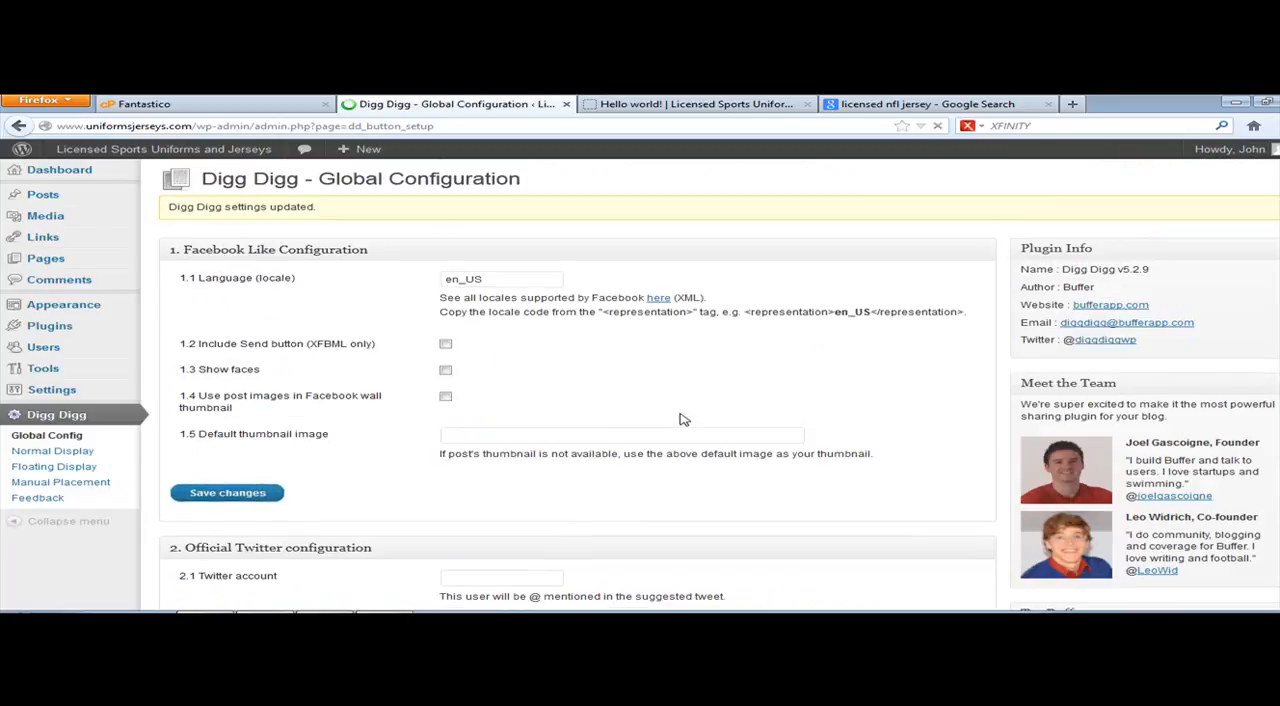
scroll(686, 410, down, 3)
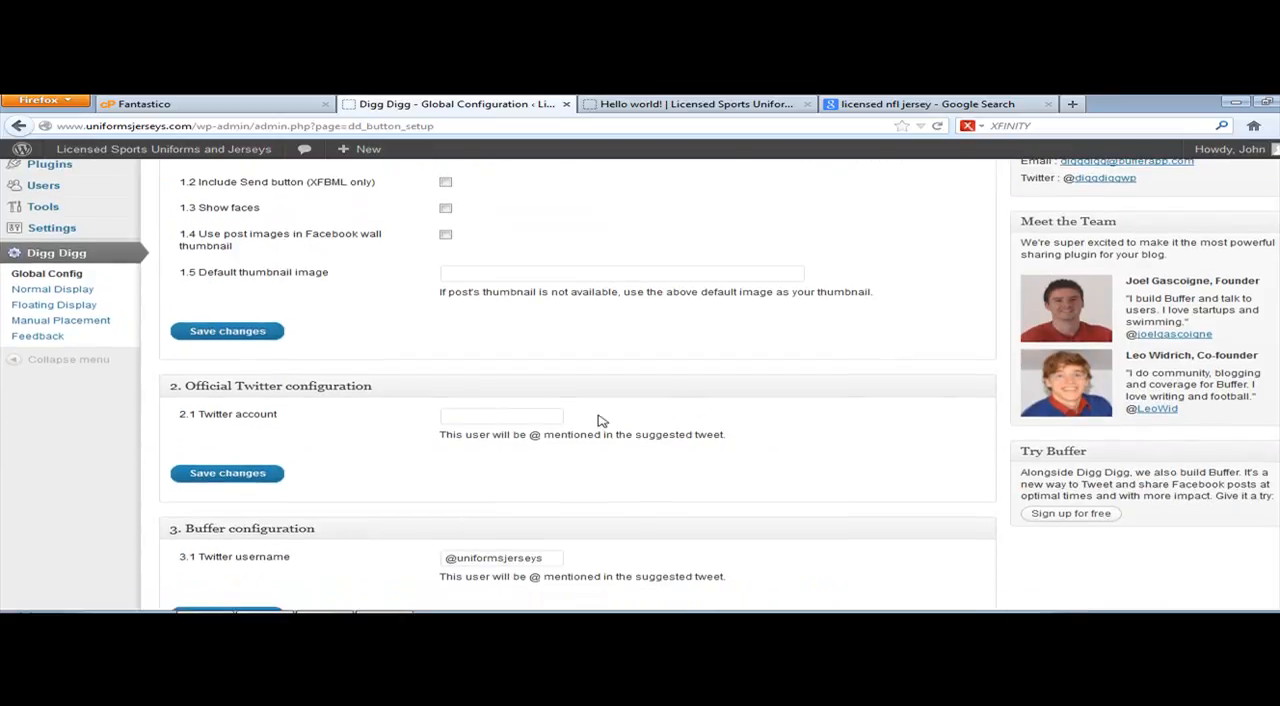
scroll(531, 411, down, 1)
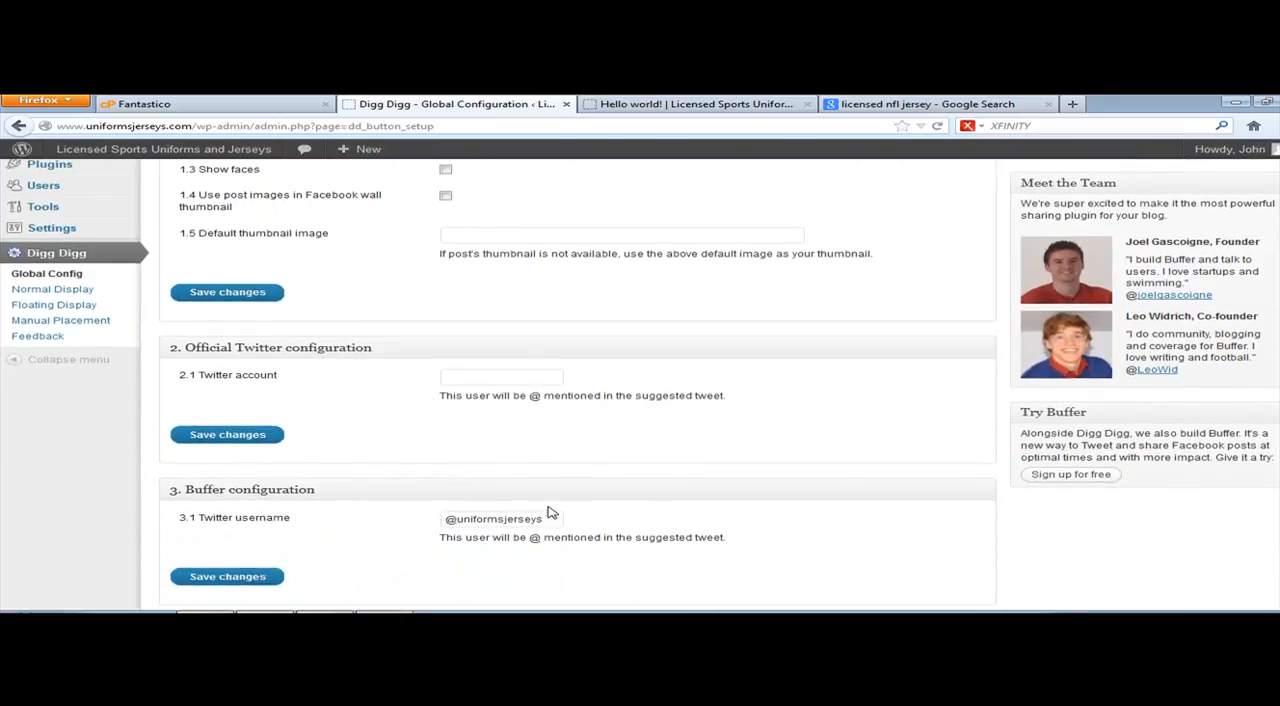
Step: Clear the Twitter username in the Buffer configuration and save the changes
drag(543, 520, 536, 520)
click(516, 378)
click(550, 521)
scroll(574, 480, down, 4)
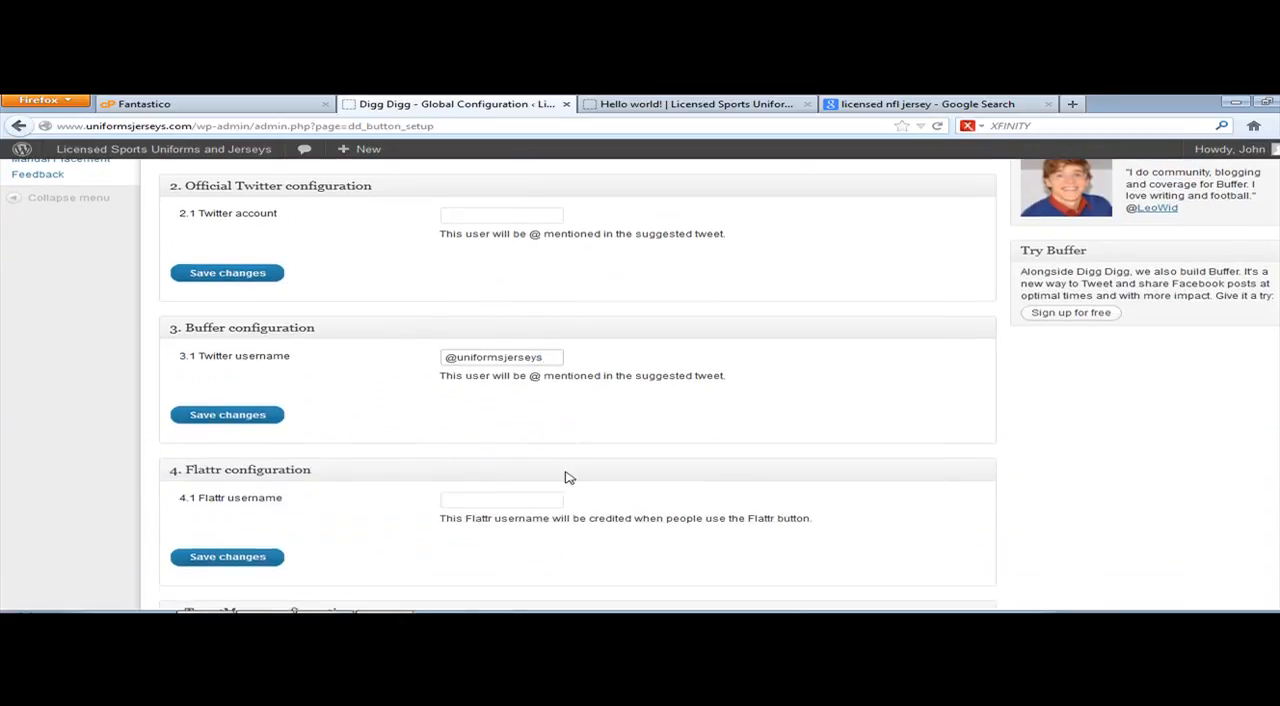
double_click(553, 356)
key(BackSpace)
click(200, 414)
Step: Enable Digg Digg's Normal Display, include Page among the places where the buttons are displayed, and save the changes
scroll(727, 345, down, 6)
scroll(506, 311, down, 8)
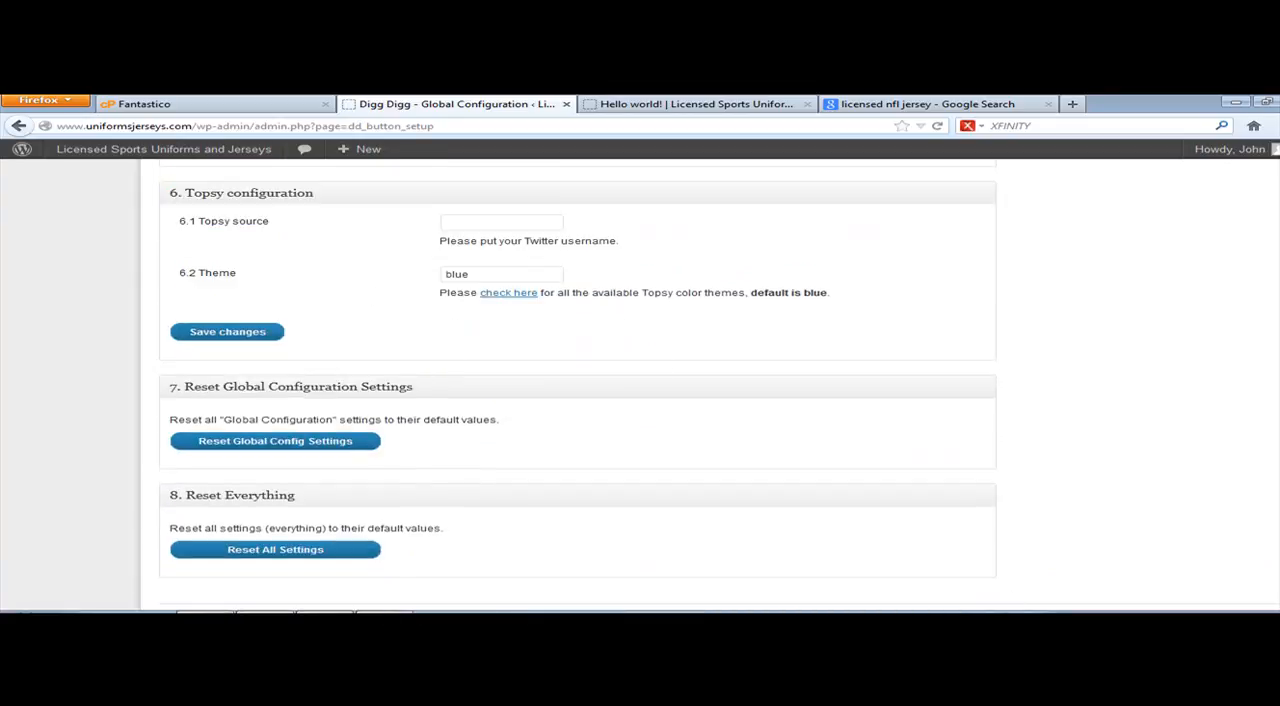
scroll(296, 285, up, 10)
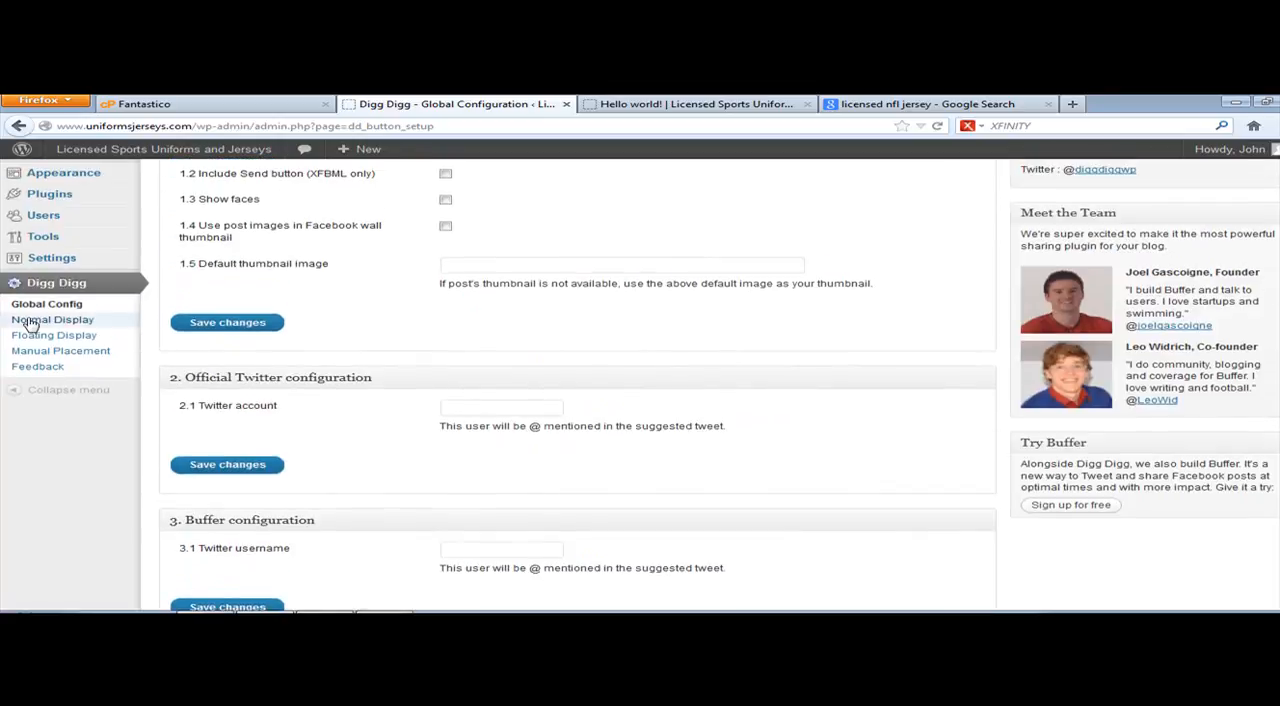
click(30, 321)
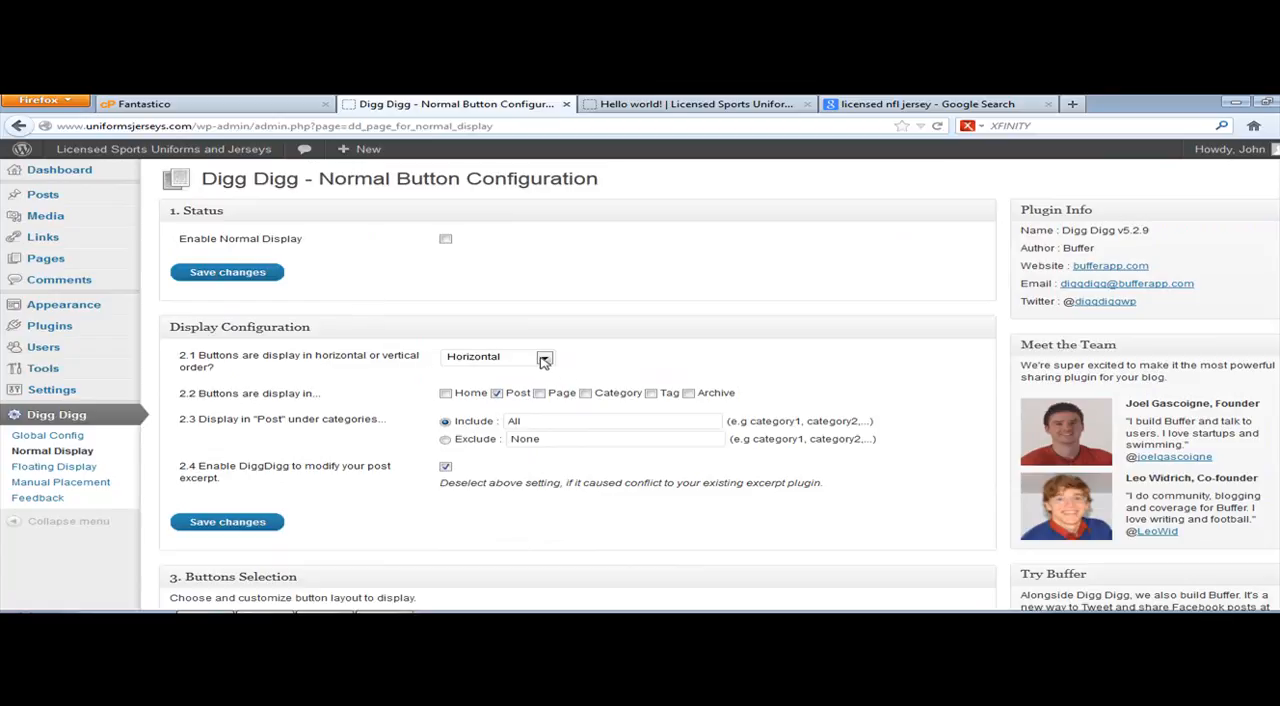
click(445, 239)
click(544, 360)
click(535, 364)
click(540, 393)
click(539, 393)
scroll(322, 497, down, 1)
scroll(322, 497, down, 2)
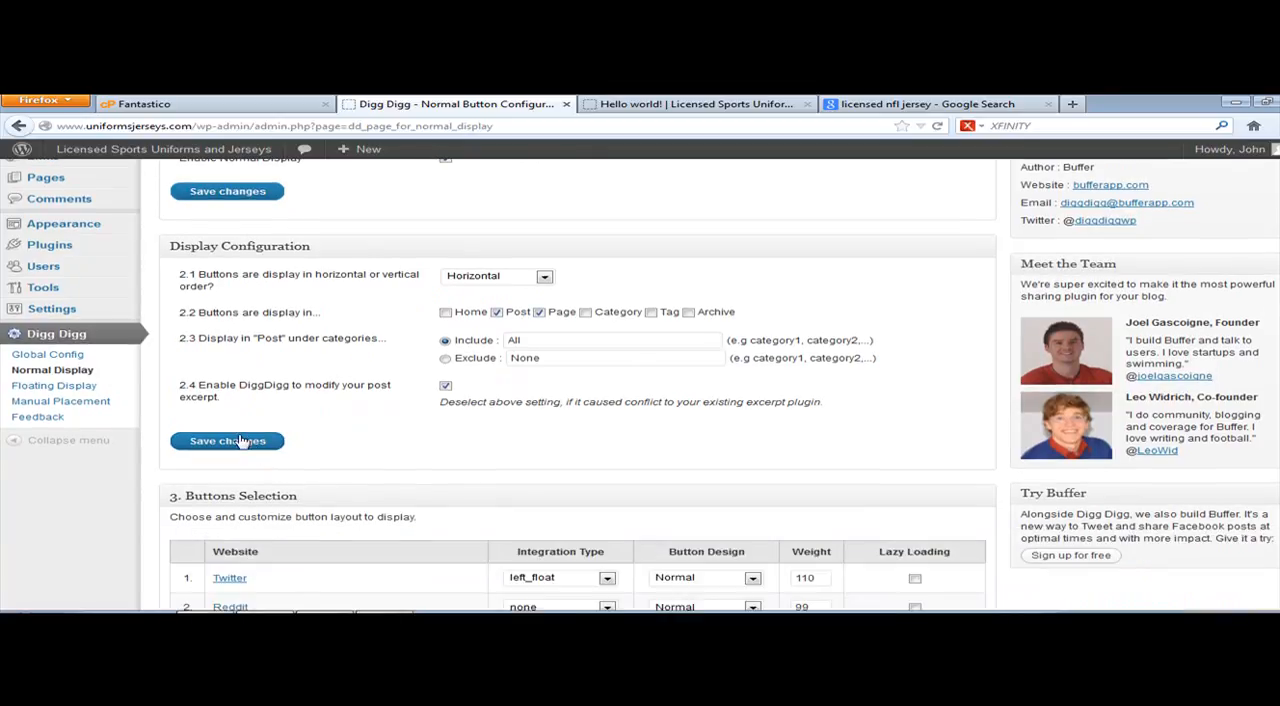
click(228, 441)
Step: In Buttons Selection, set the integration type to before_content for Twitter and after_content for Reddit
scroll(418, 433, down, 8)
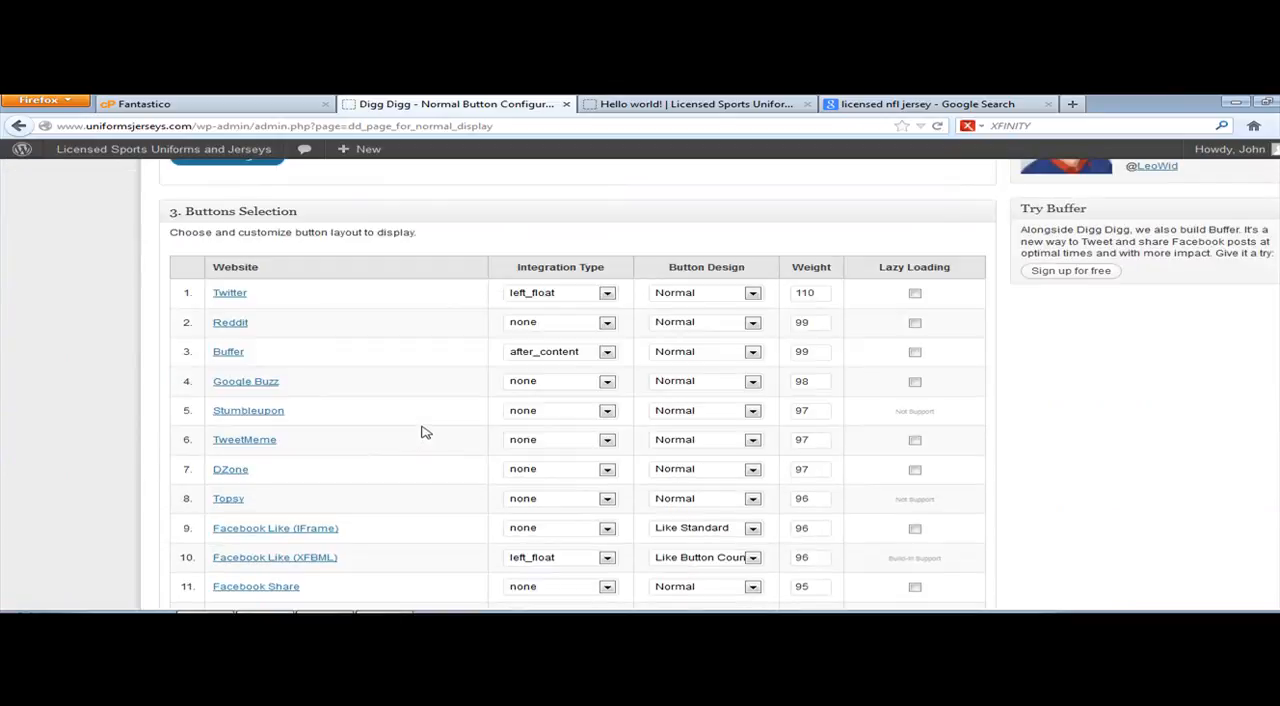
scroll(414, 357, down, 1)
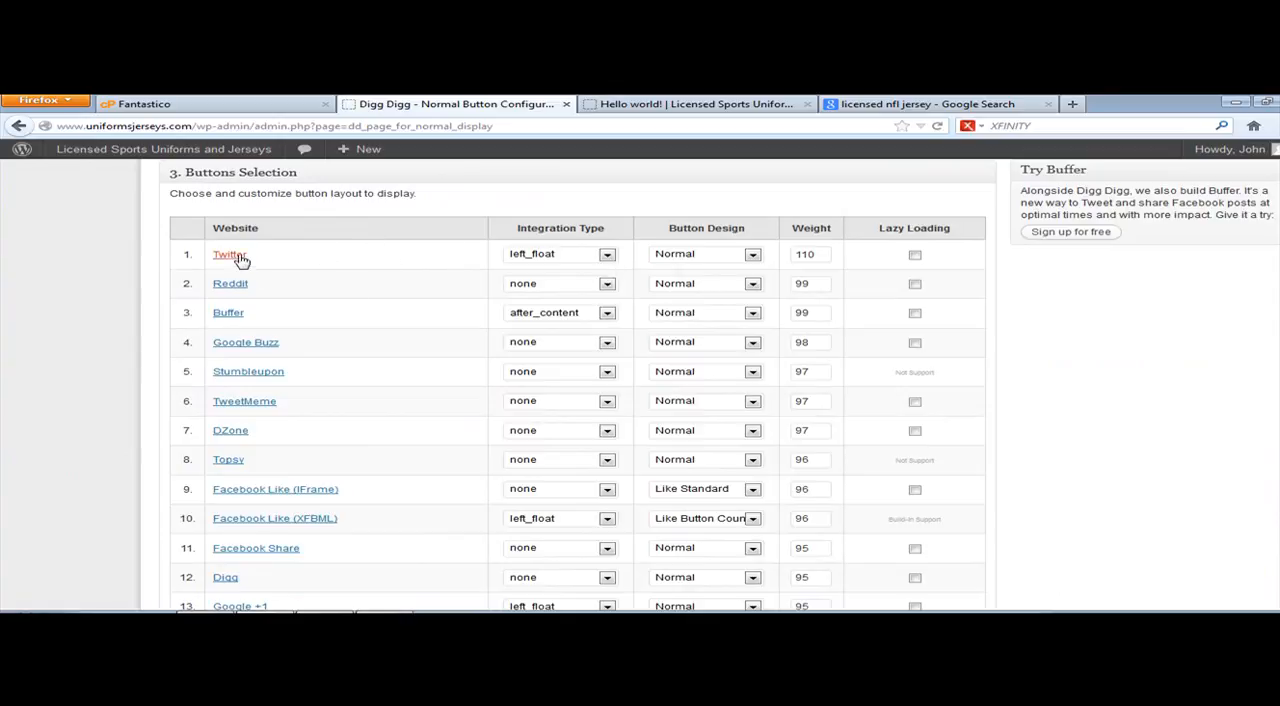
scroll(300, 350, down, 4)
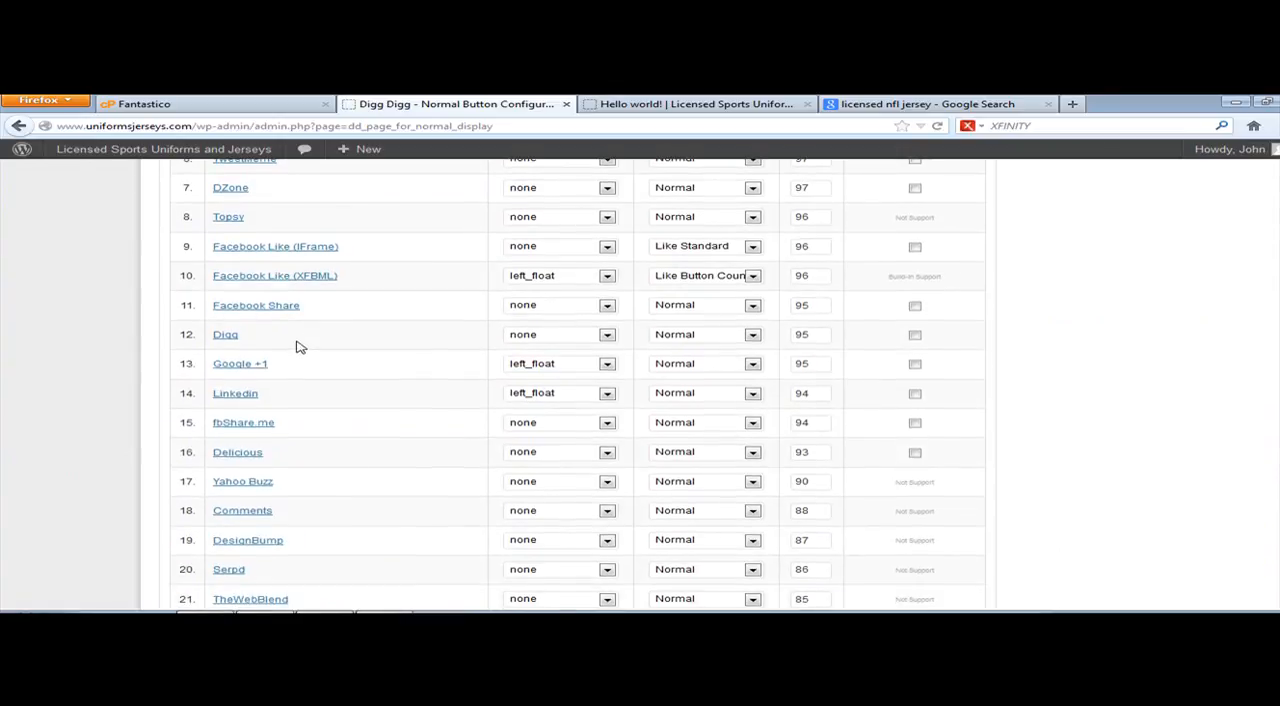
scroll(305, 345, up, 3)
scroll(328, 326, up, 2)
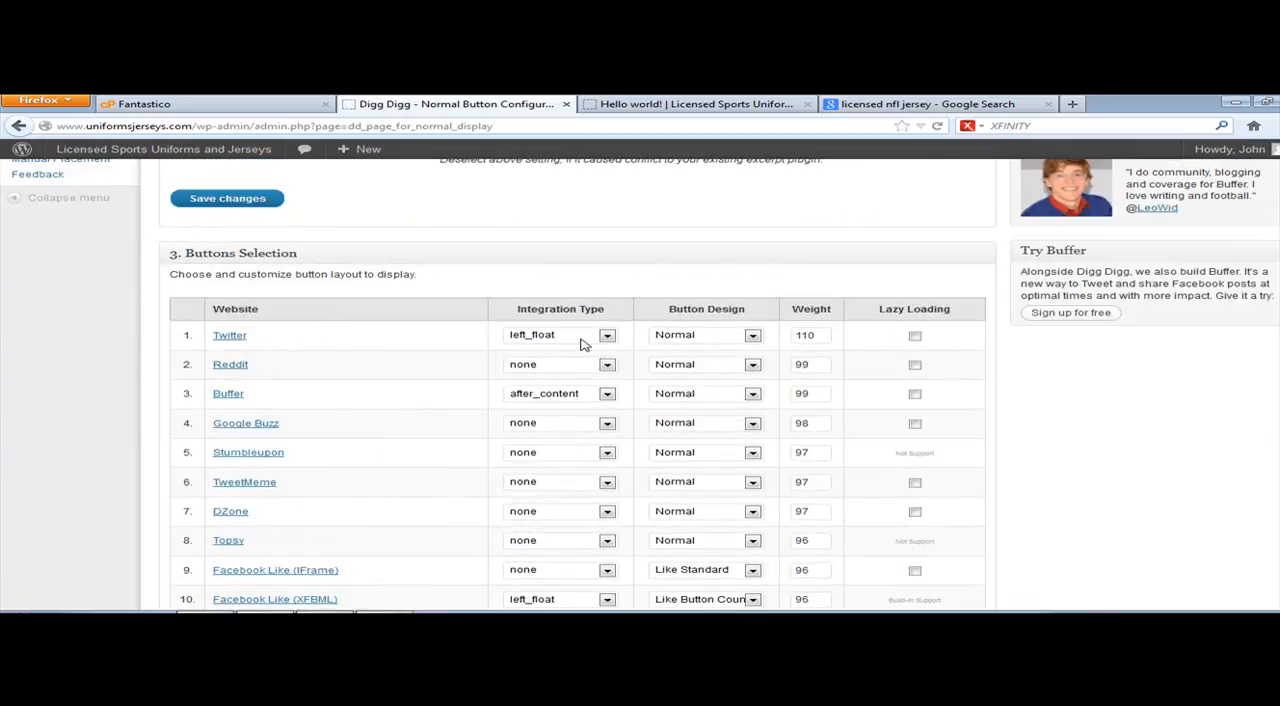
click(607, 365)
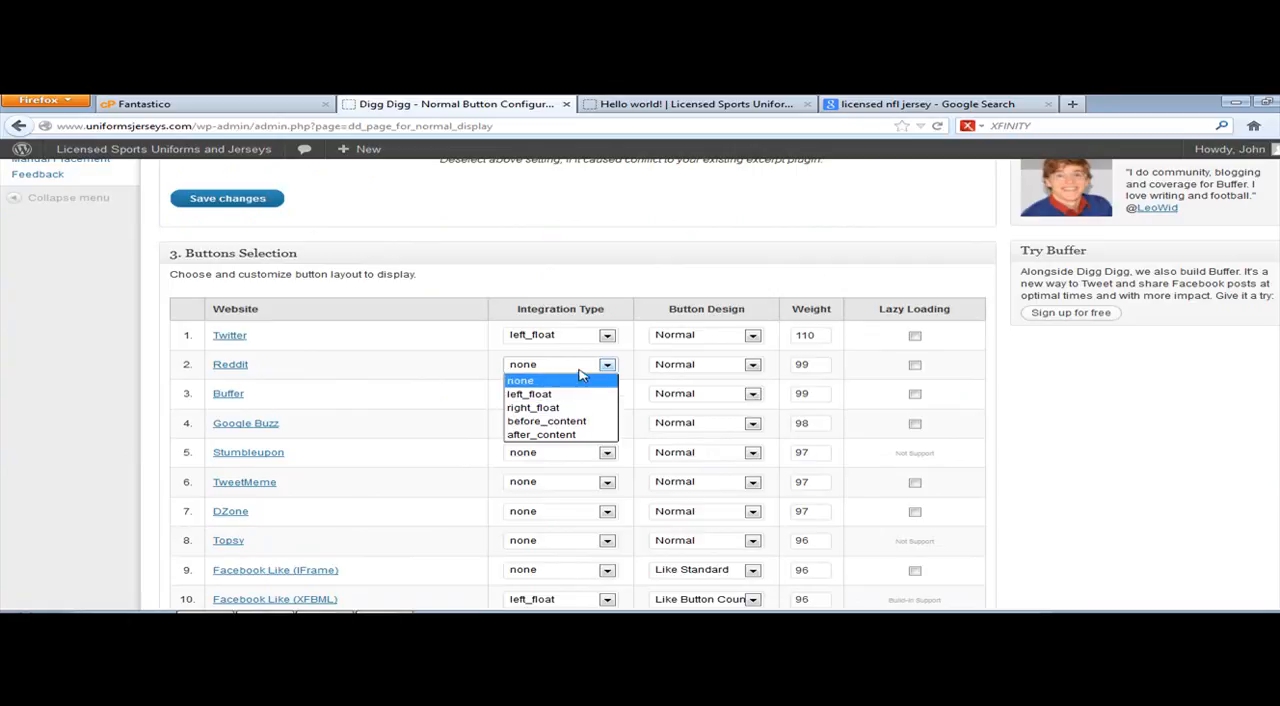
click(610, 355)
click(607, 336)
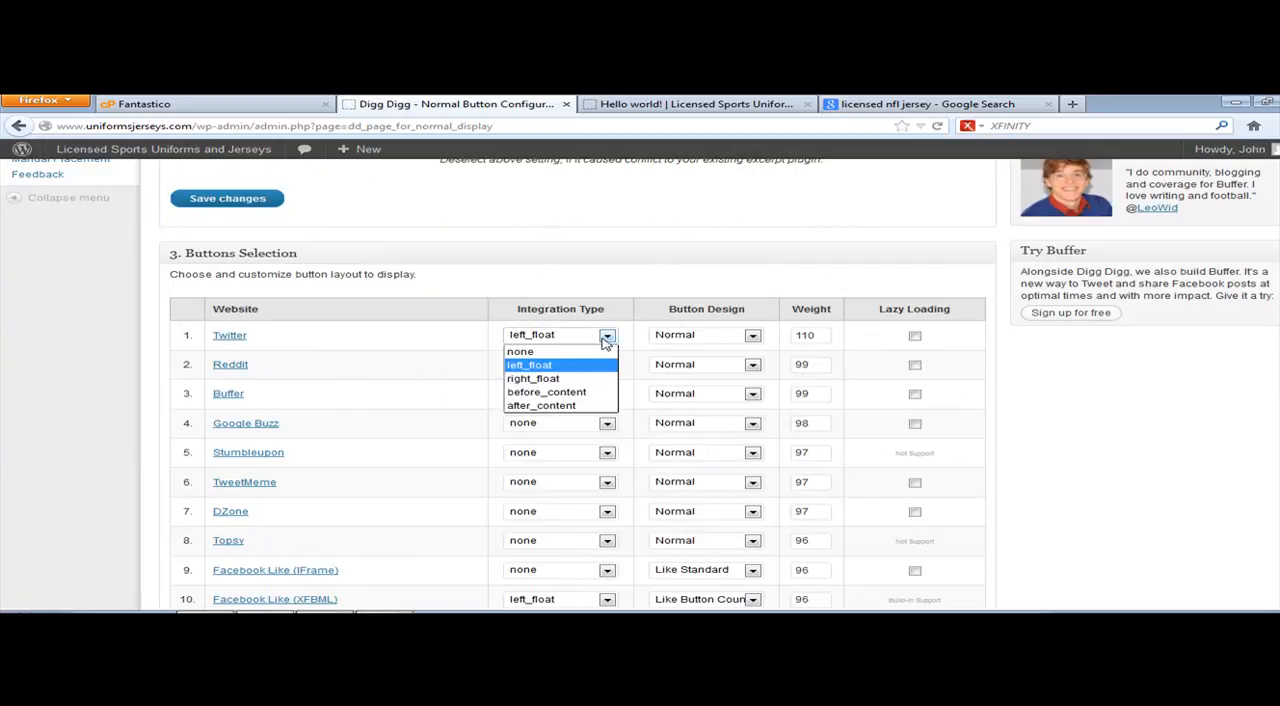
click(582, 393)
click(607, 364)
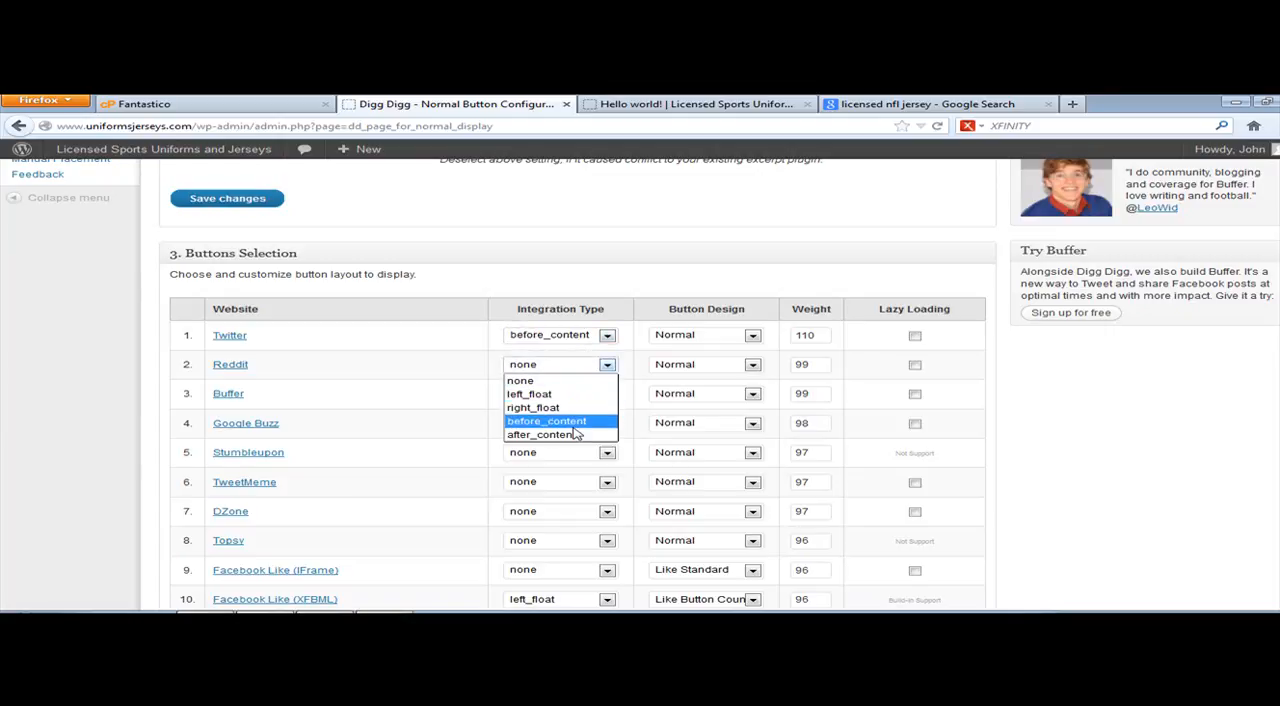
click(575, 438)
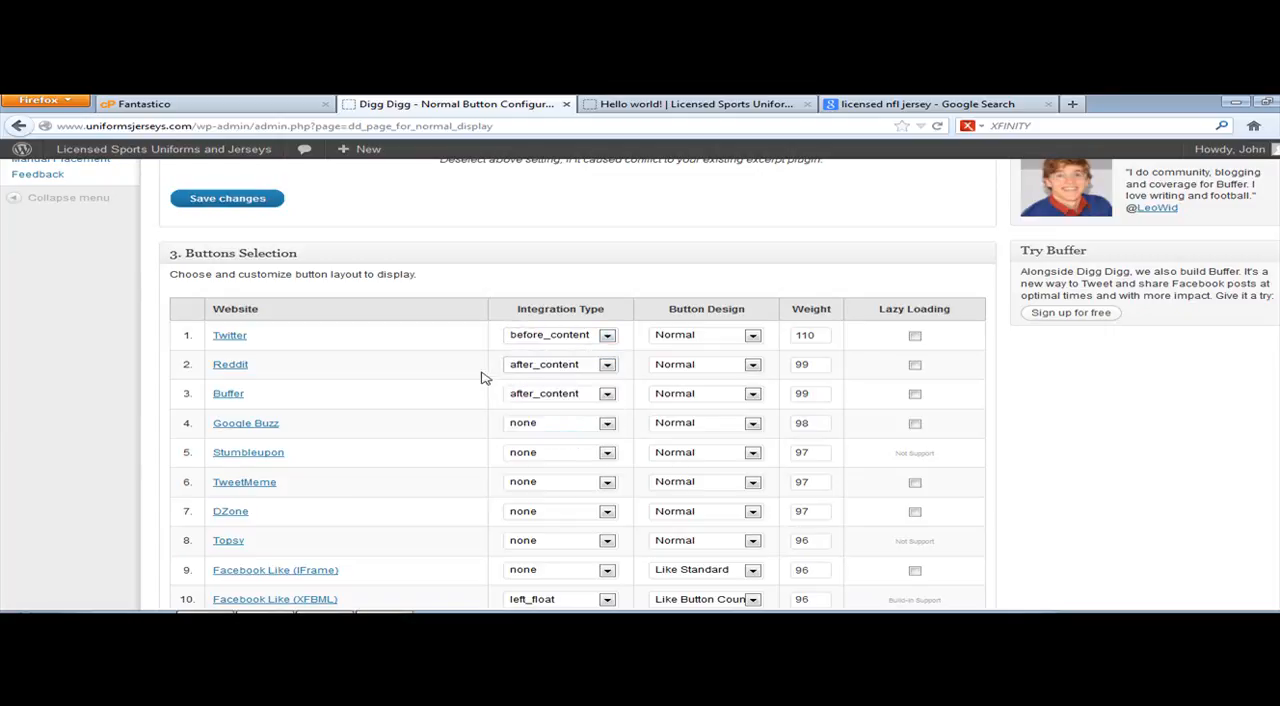
Step: Set the integration type to none for Buffer and before_content for Stumbleupon
click(548, 394)
click(553, 408)
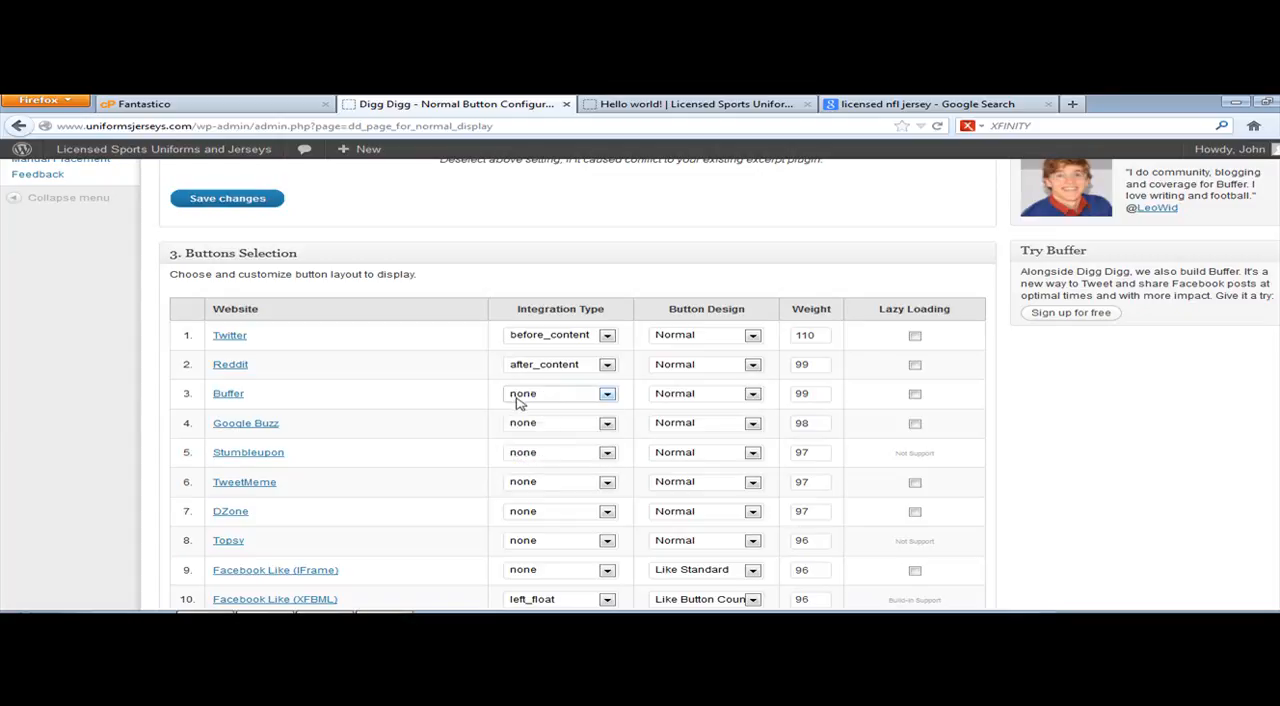
click(550, 456)
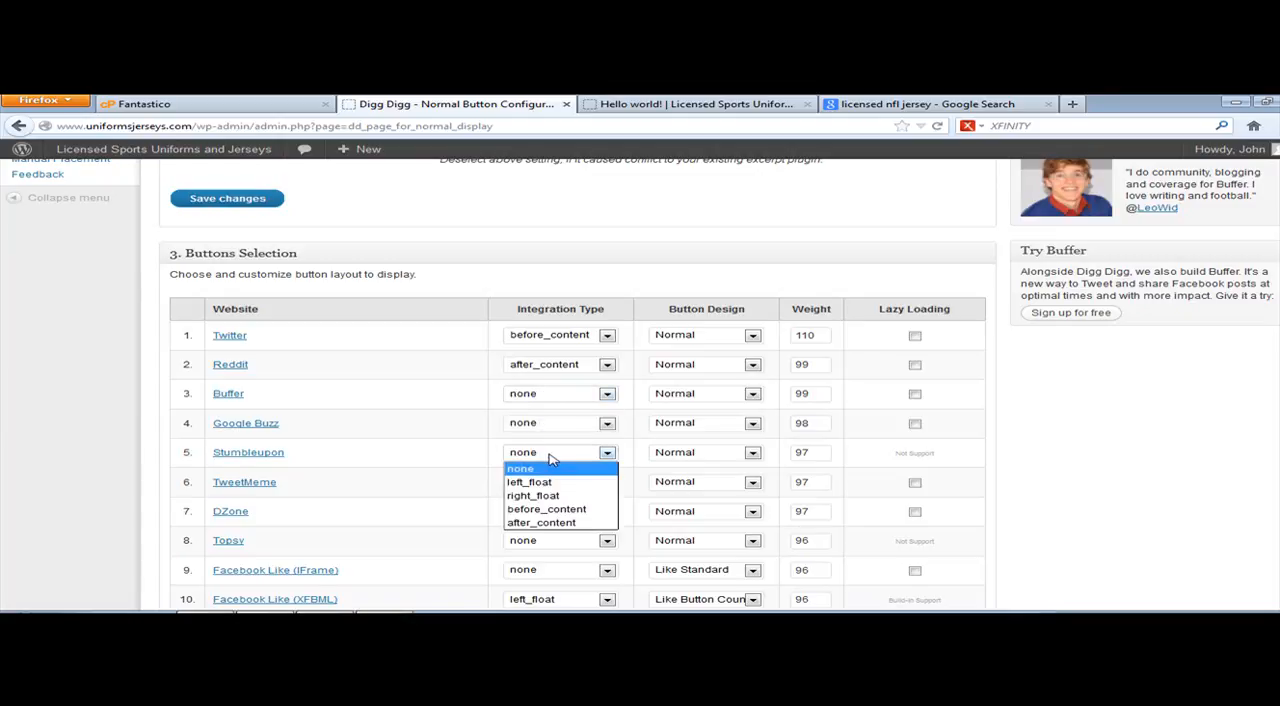
click(553, 510)
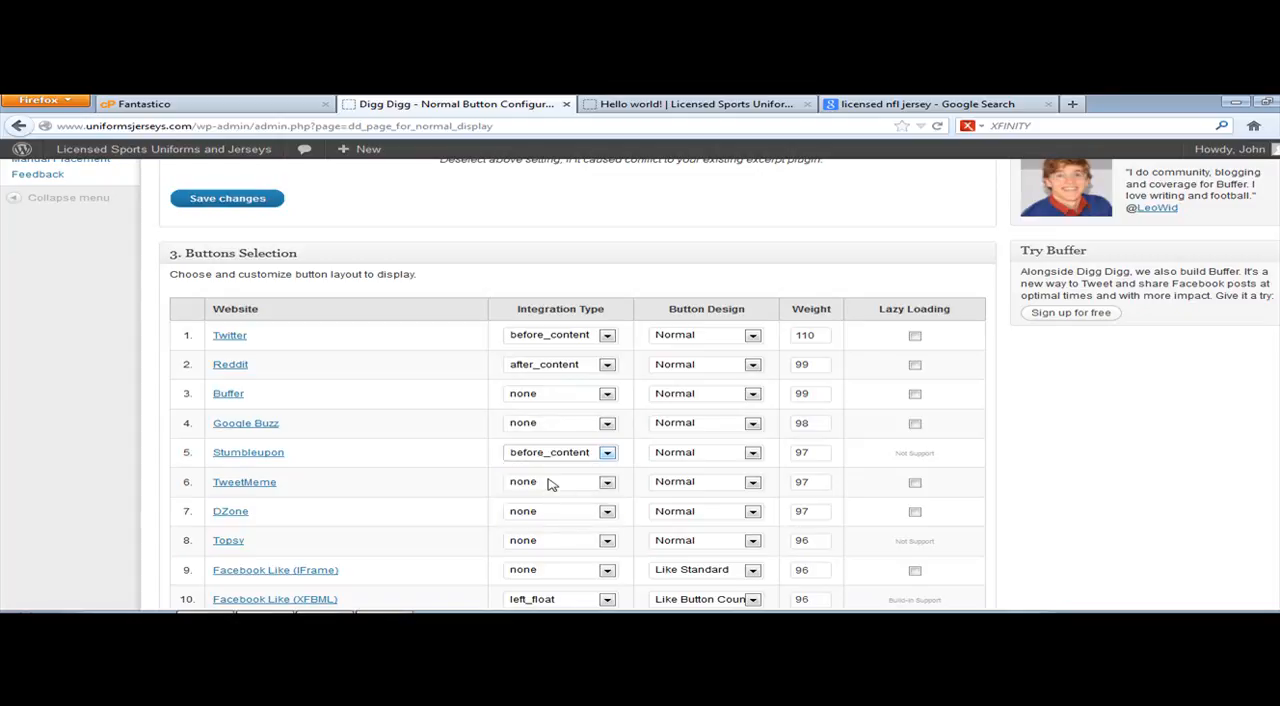
Step: Set the integration type to before_content for Facebook Like (XFBML) and Google +1, and to after_content for Digg
scroll(466, 517, down, 3)
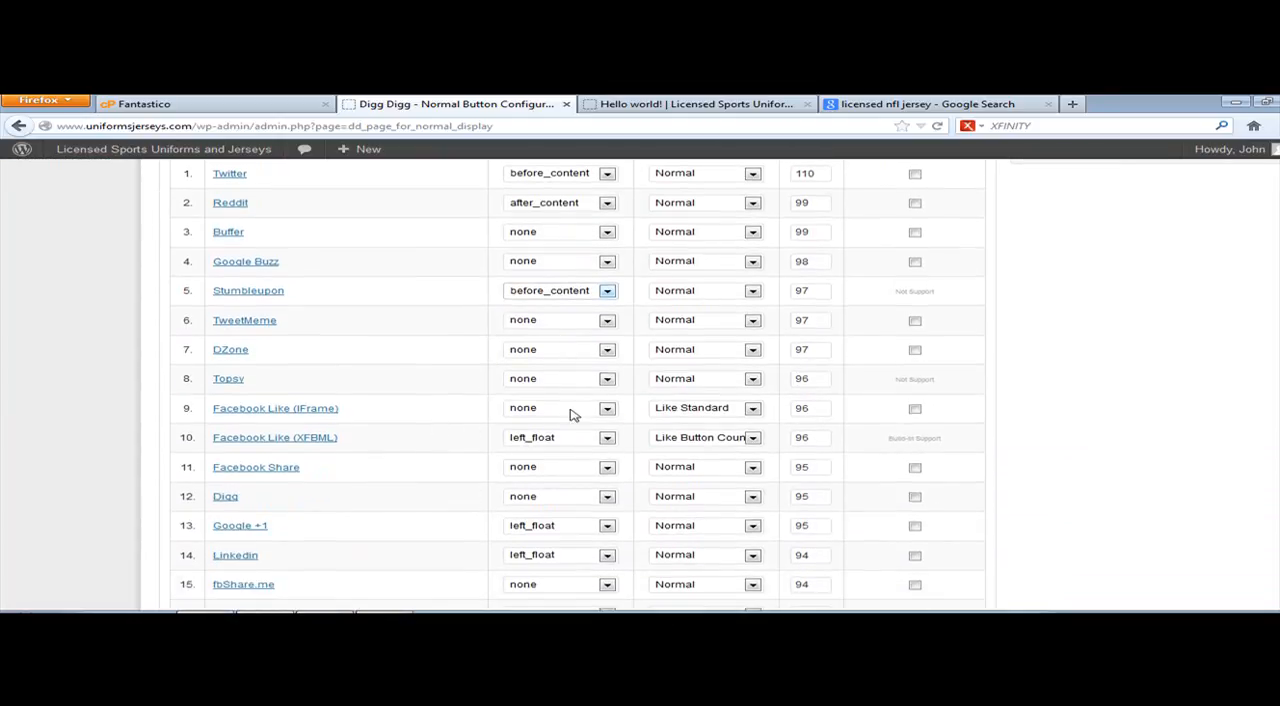
click(567, 440)
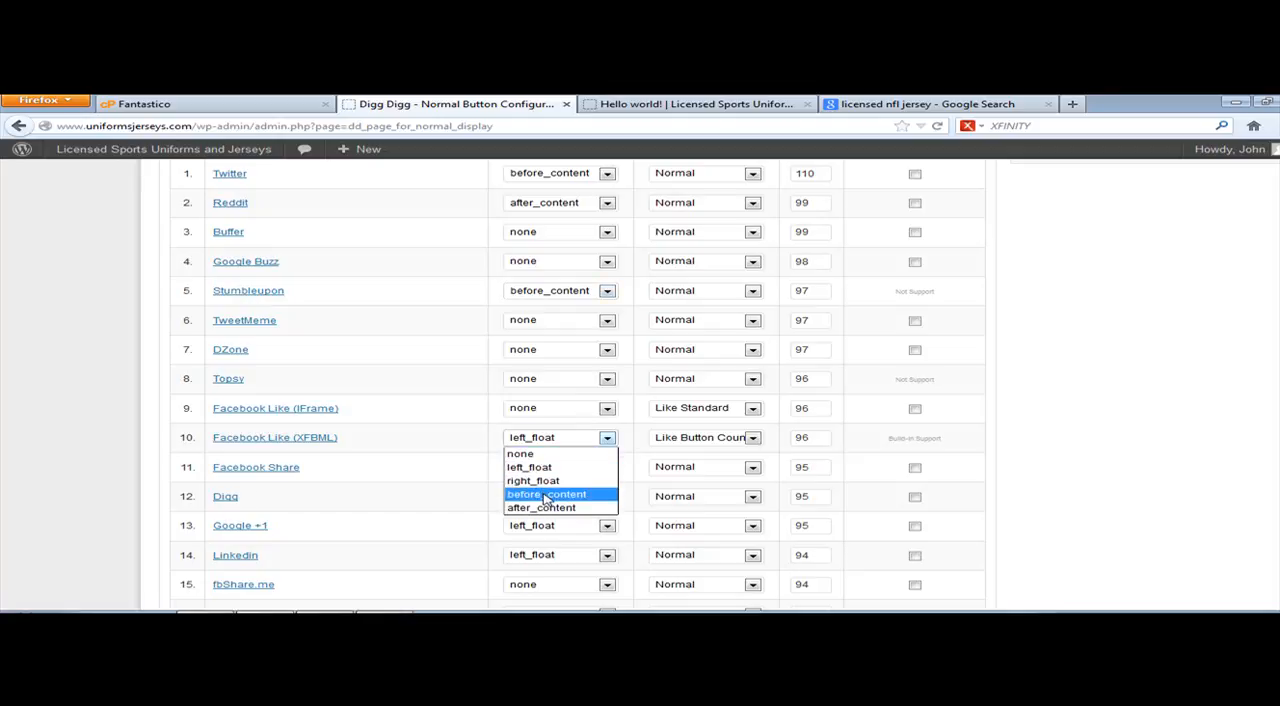
click(554, 495)
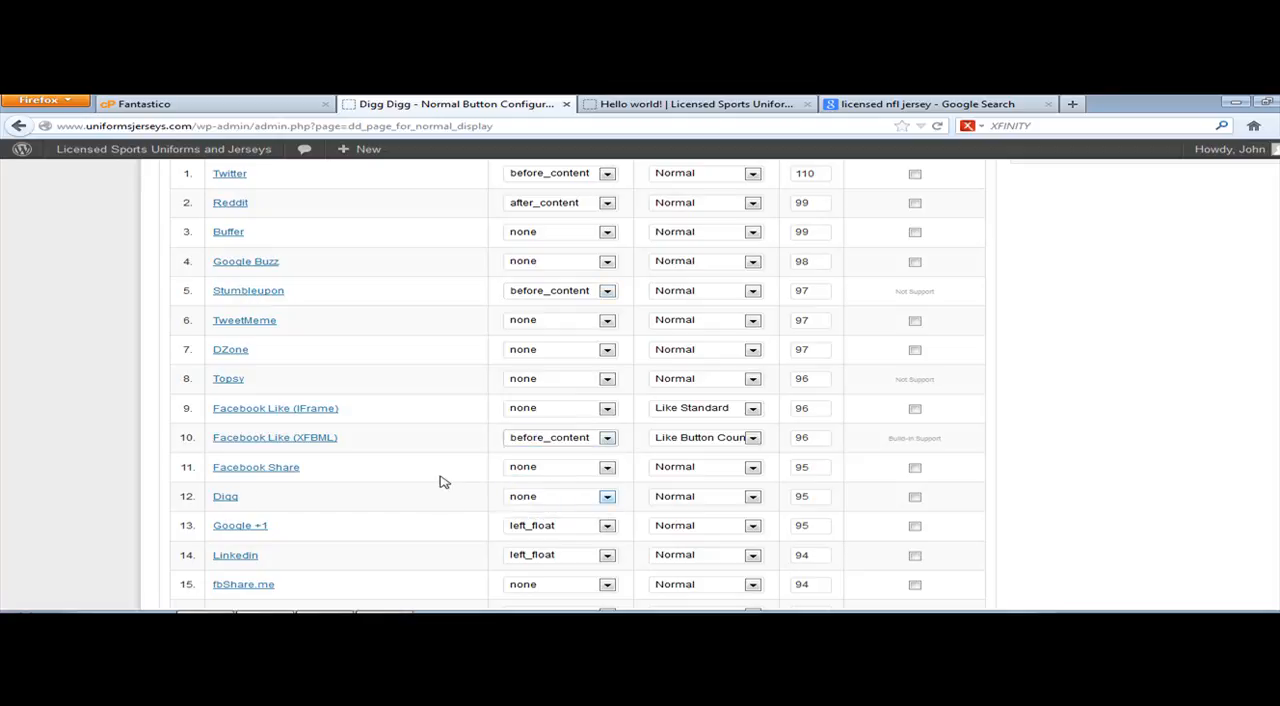
click(549, 500)
click(530, 566)
click(539, 525)
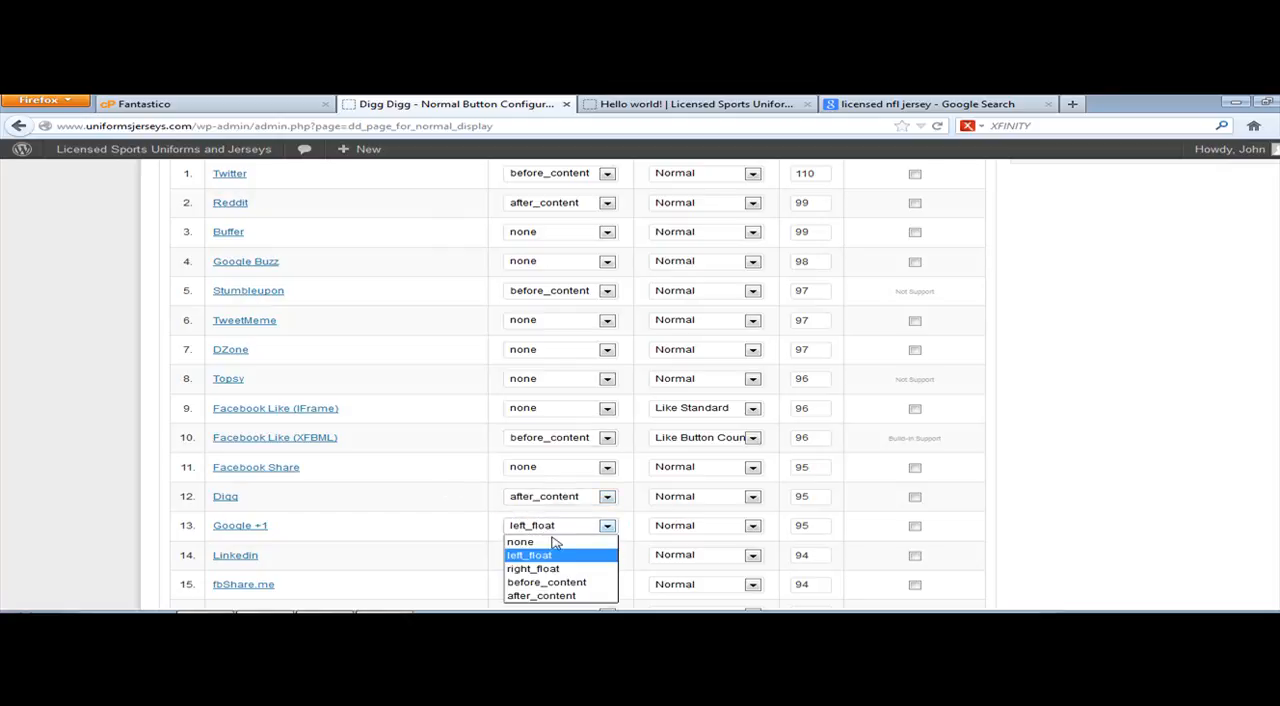
click(543, 582)
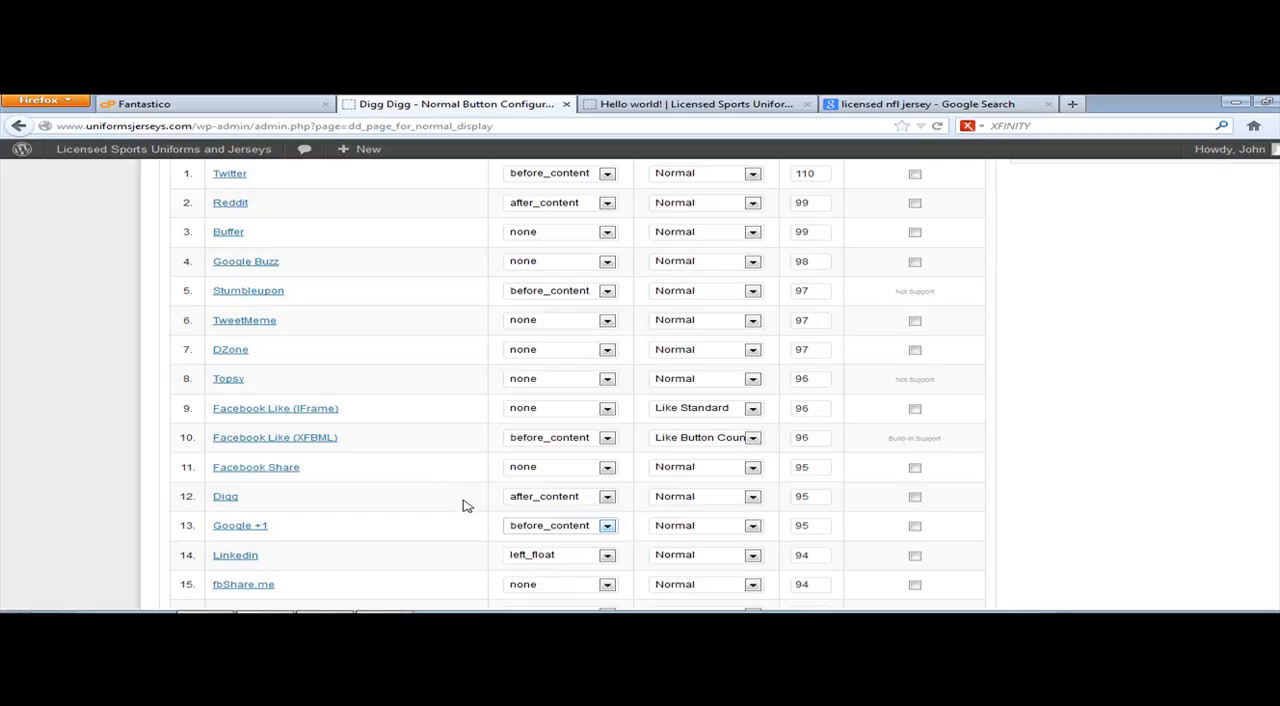
Step: Set Linkedin's integration type to before_content and save the button selection changes
scroll(466, 503, down, 3)
click(537, 396)
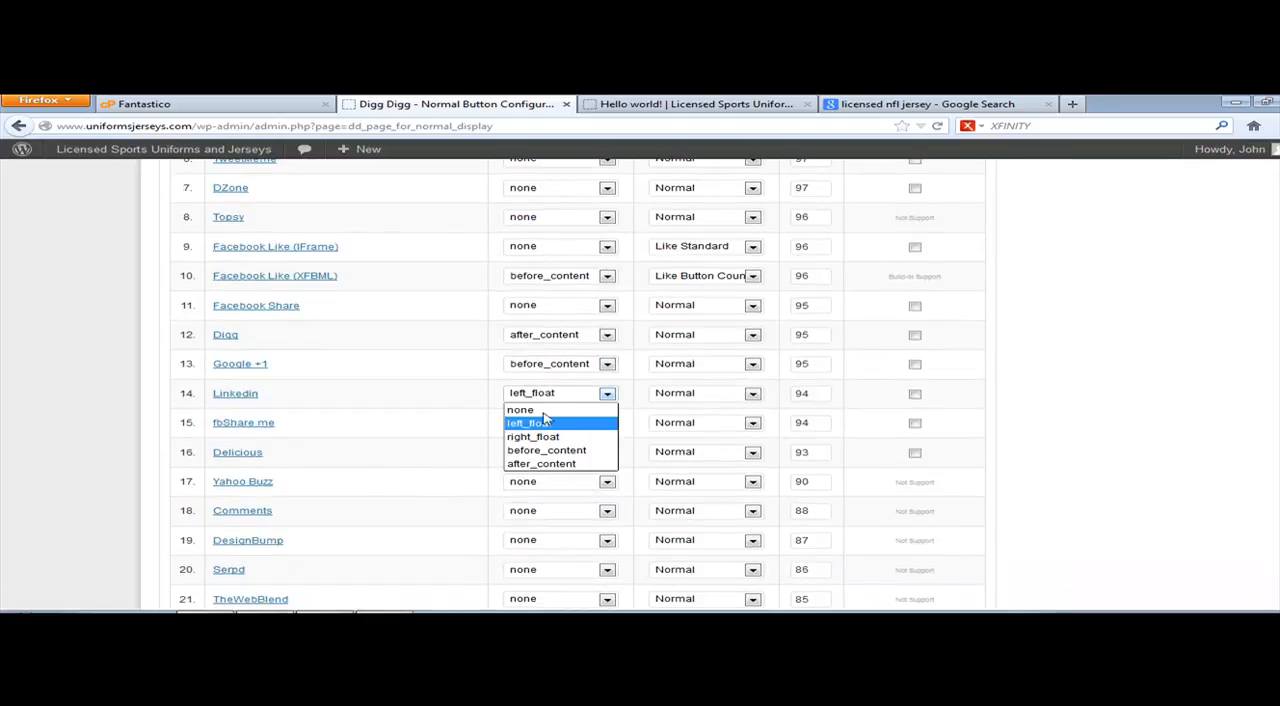
click(540, 452)
scroll(462, 426, down, 5)
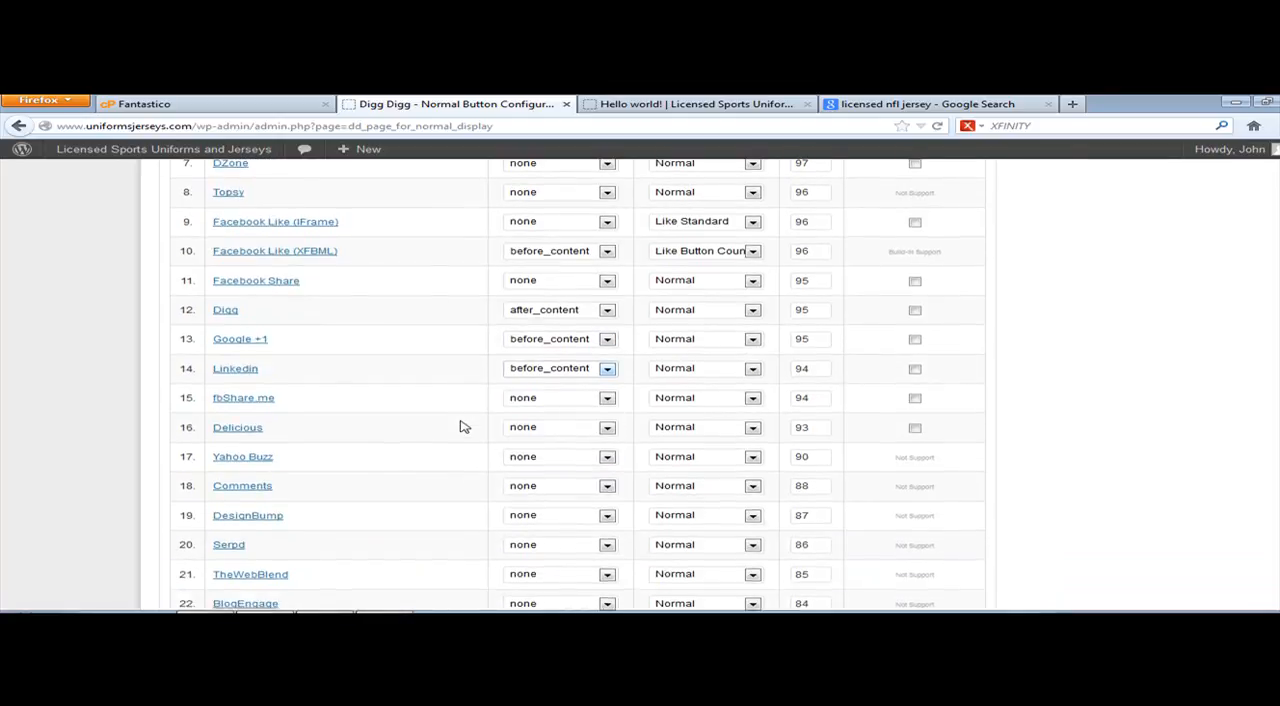
click(240, 497)
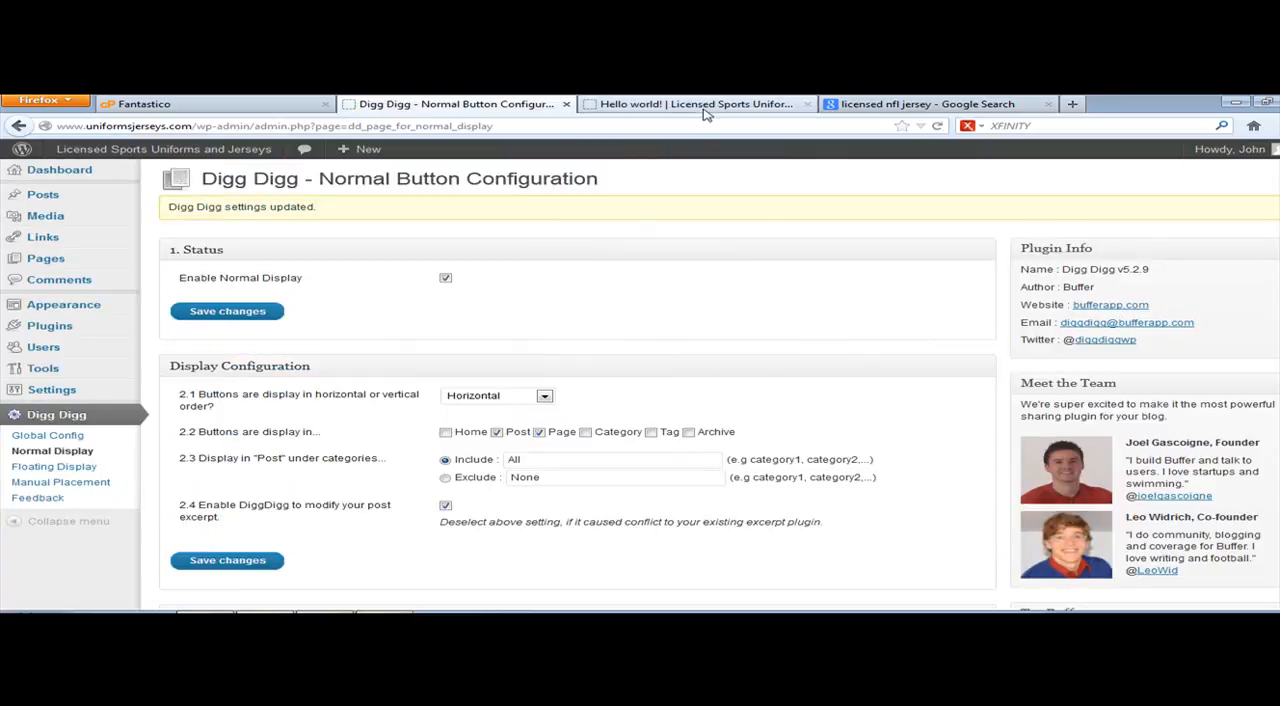
Step: Reload the Hello world! post and examine the share buttons above and below its content
click(757, 106)
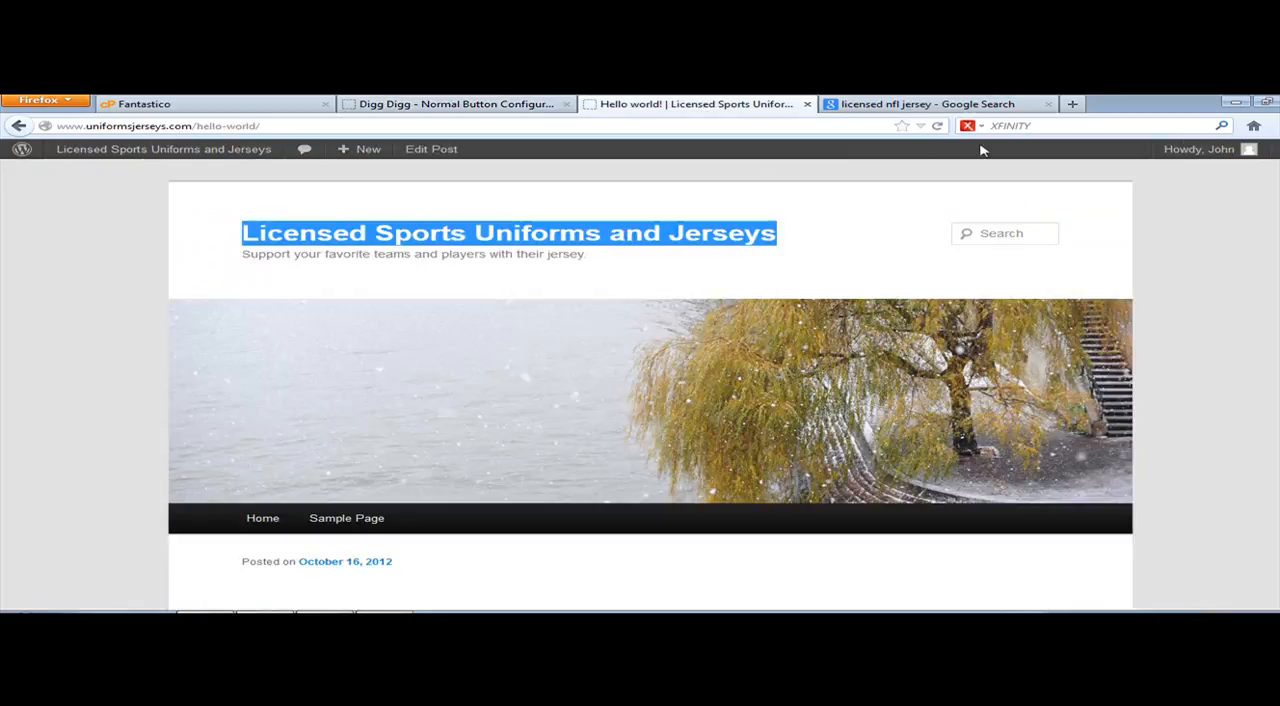
click(937, 126)
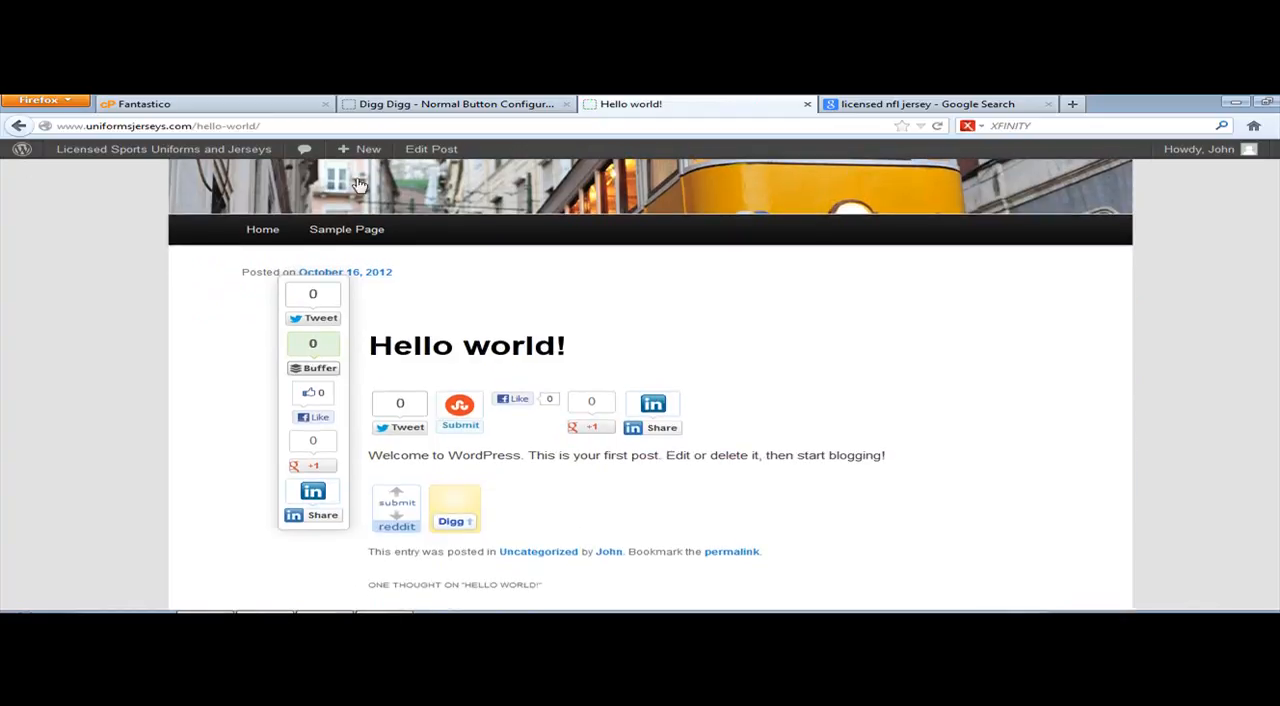
click(380, 104)
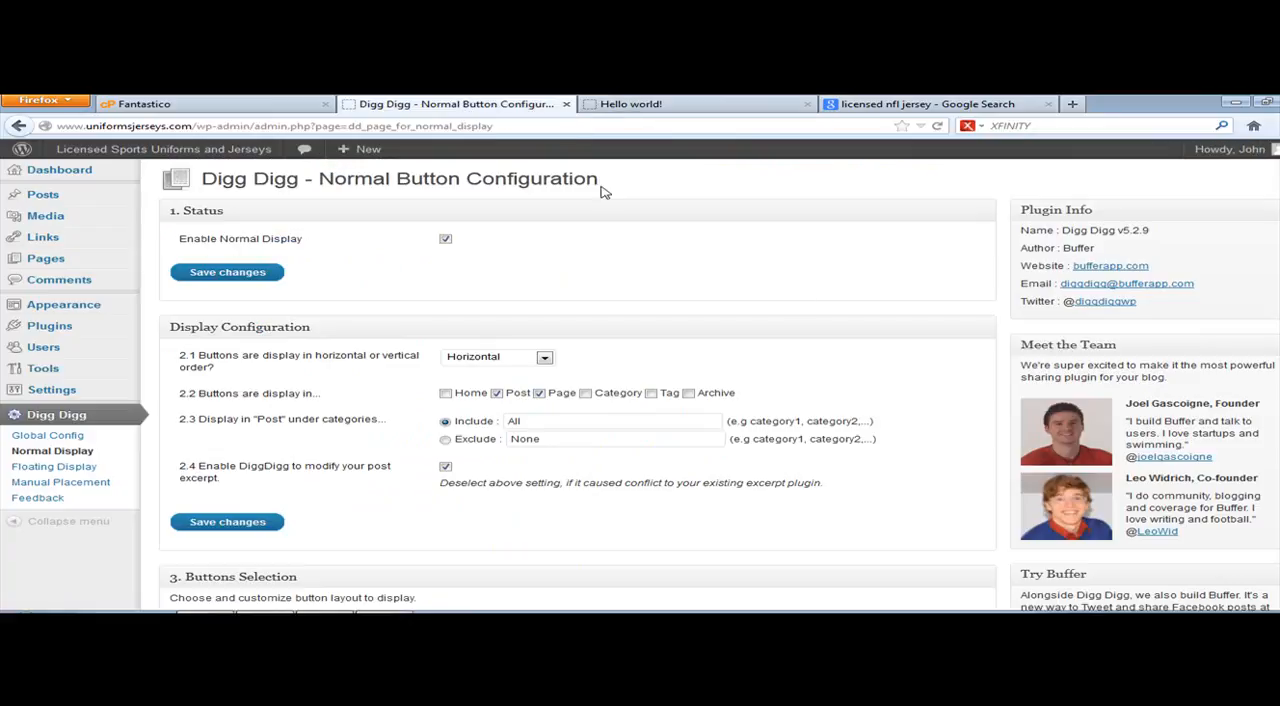
click(640, 104)
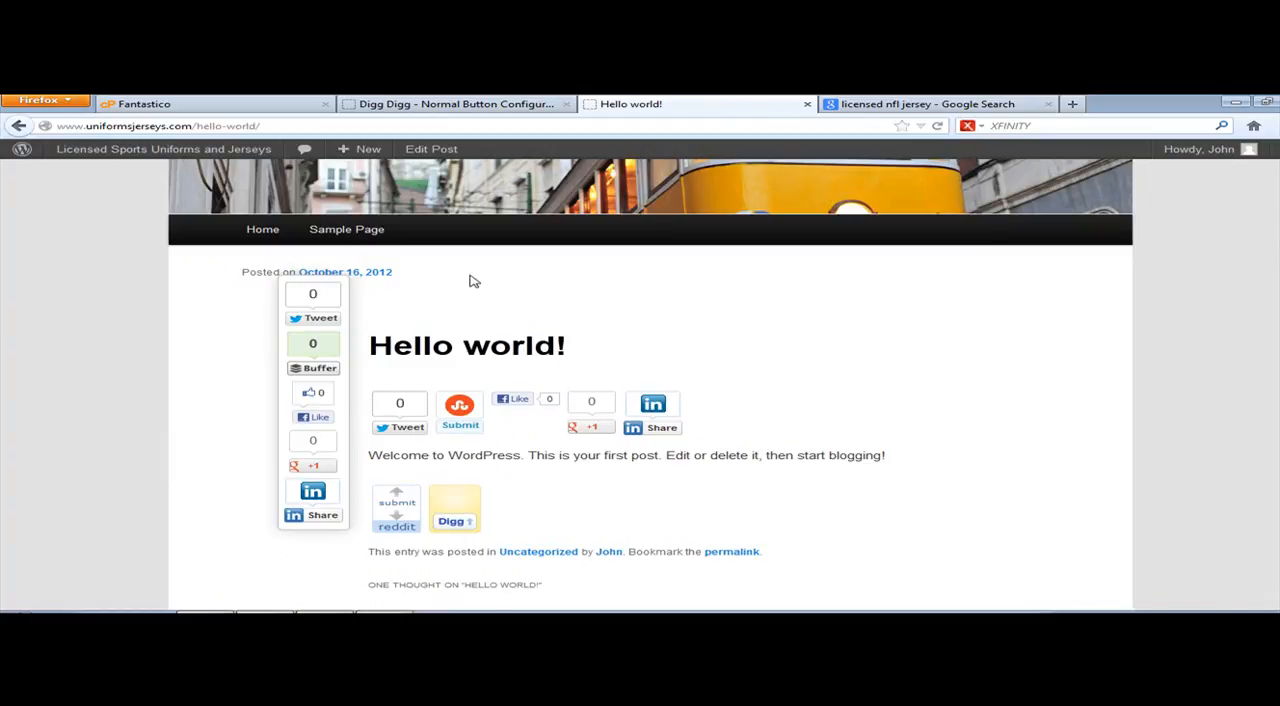
Step: In the Digg Digg Normal Display settings, set the button design to Compact for Twitter, Reddit and Stumbleupon
click(463, 104)
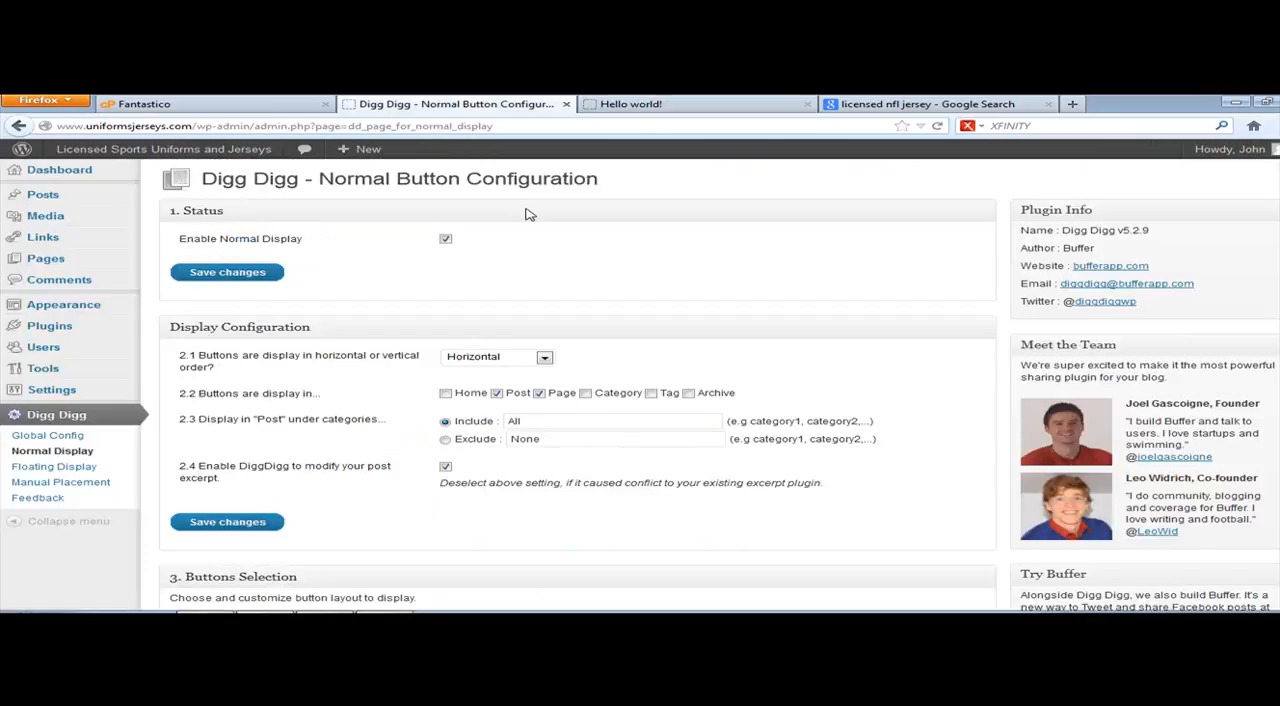
scroll(406, 465, down, 5)
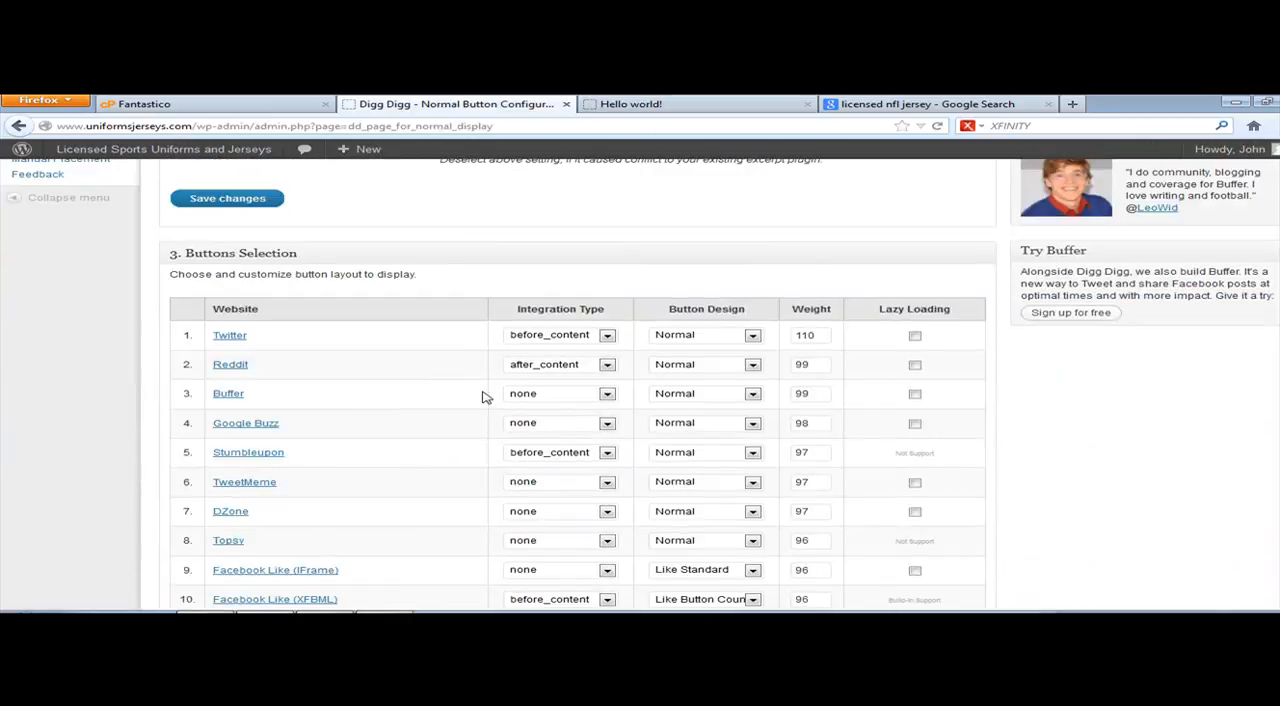
click(752, 335)
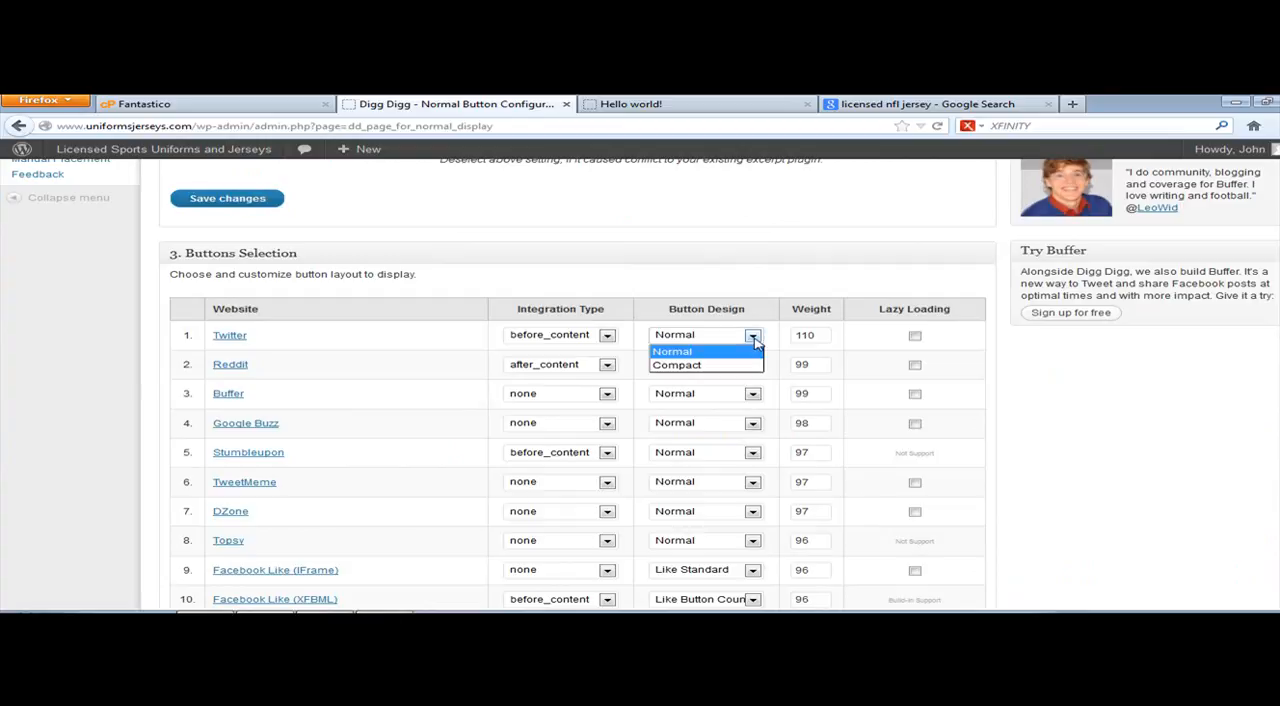
click(718, 367)
click(753, 366)
click(726, 400)
click(706, 452)
click(698, 485)
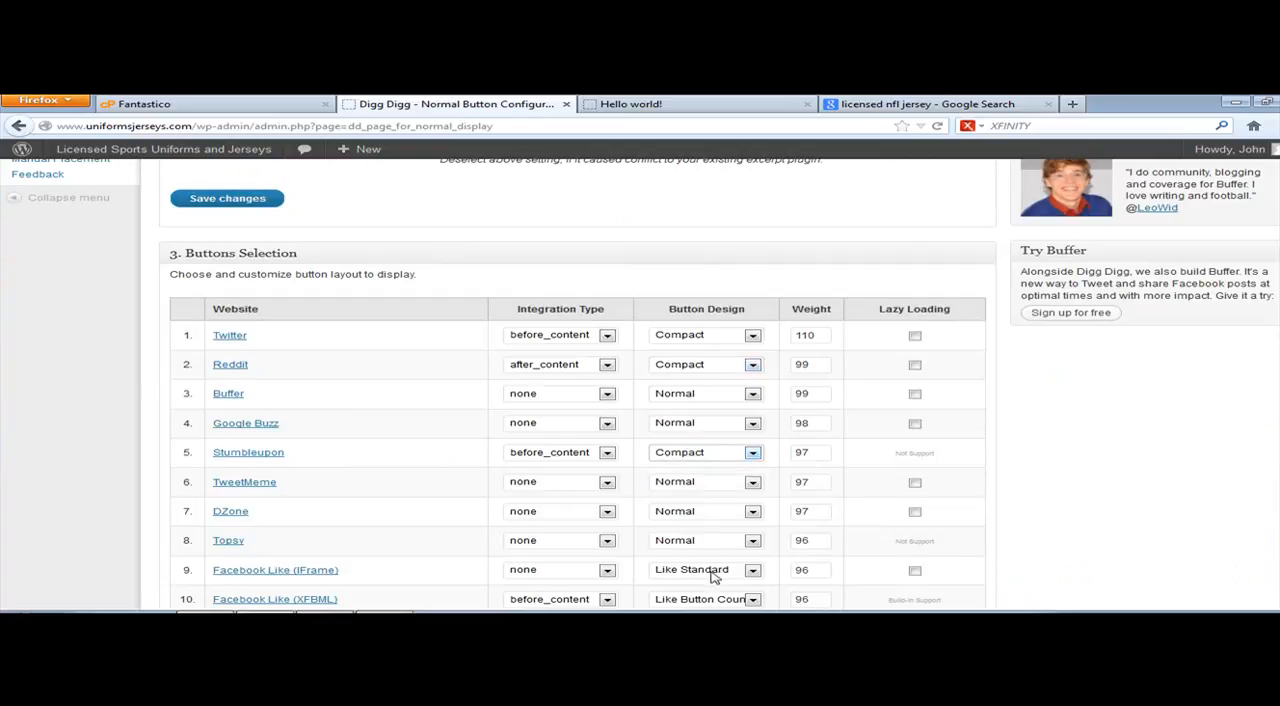
Step: Set Pinterest's button design to Compact and its integration type to before_content
scroll(682, 552, down, 5)
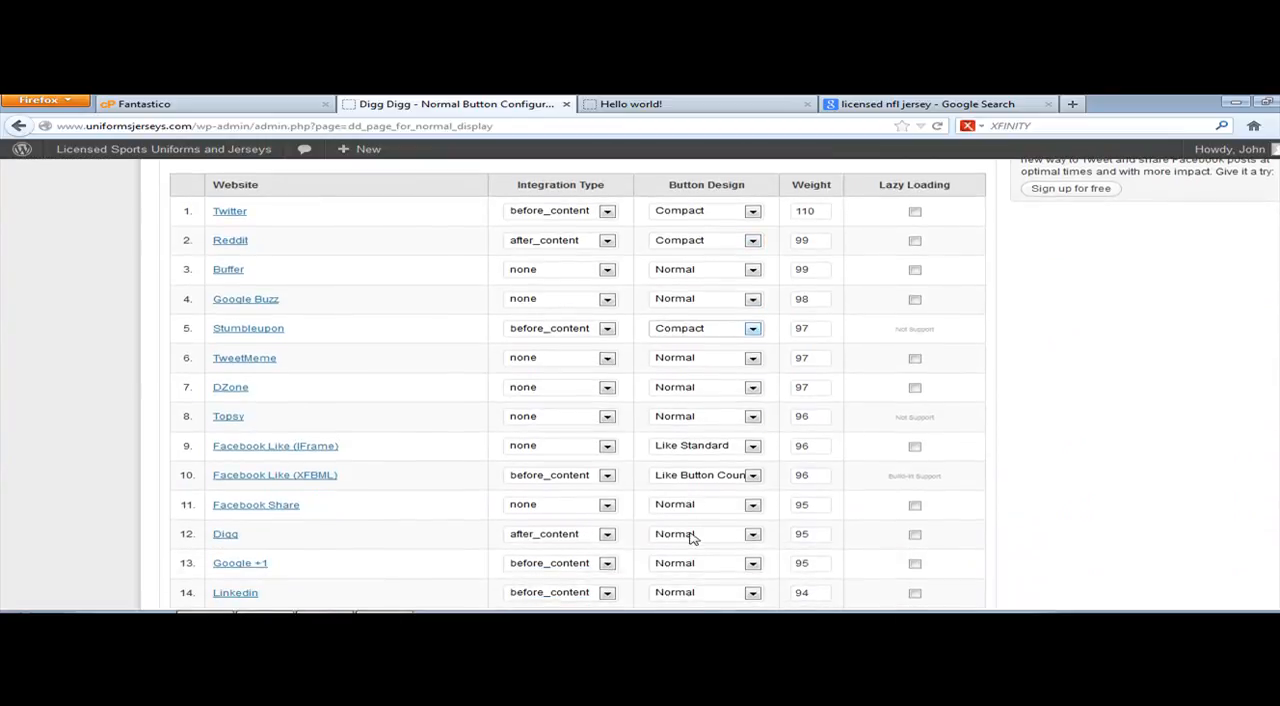
scroll(690, 536, down, 2)
scroll(690, 537, down, 2)
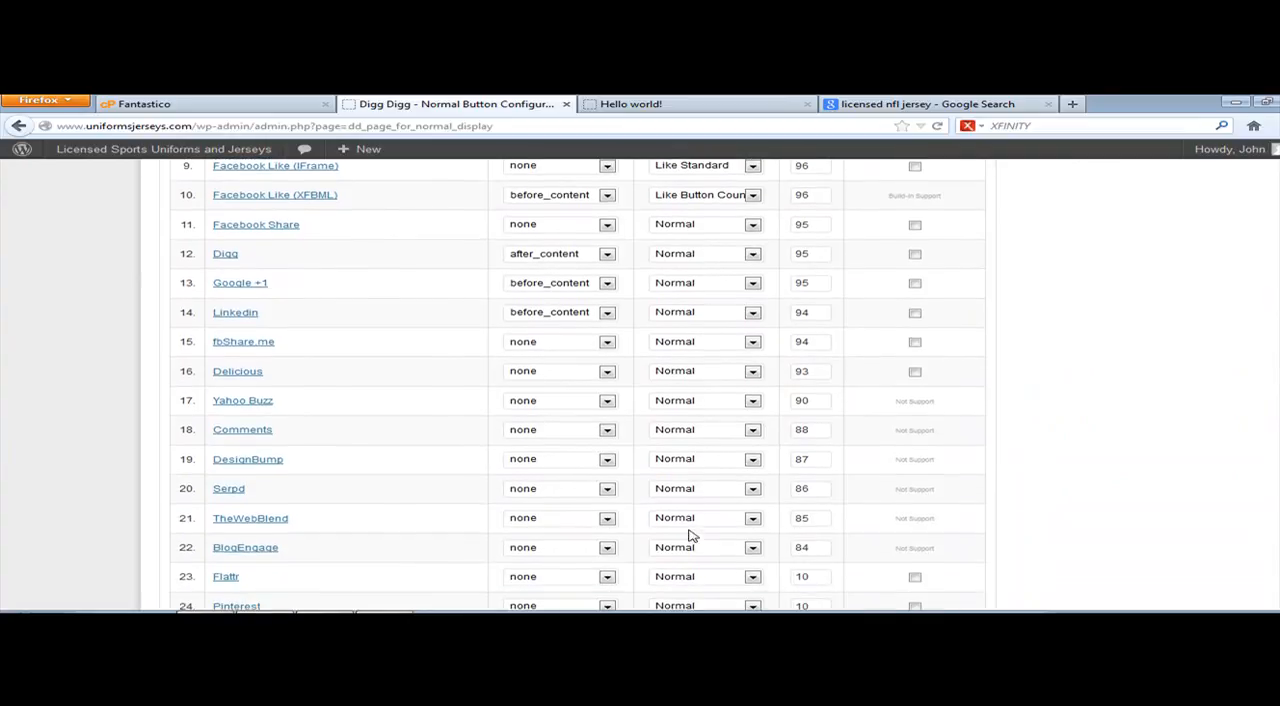
scroll(703, 500, down, 2)
scroll(680, 468, down, 3)
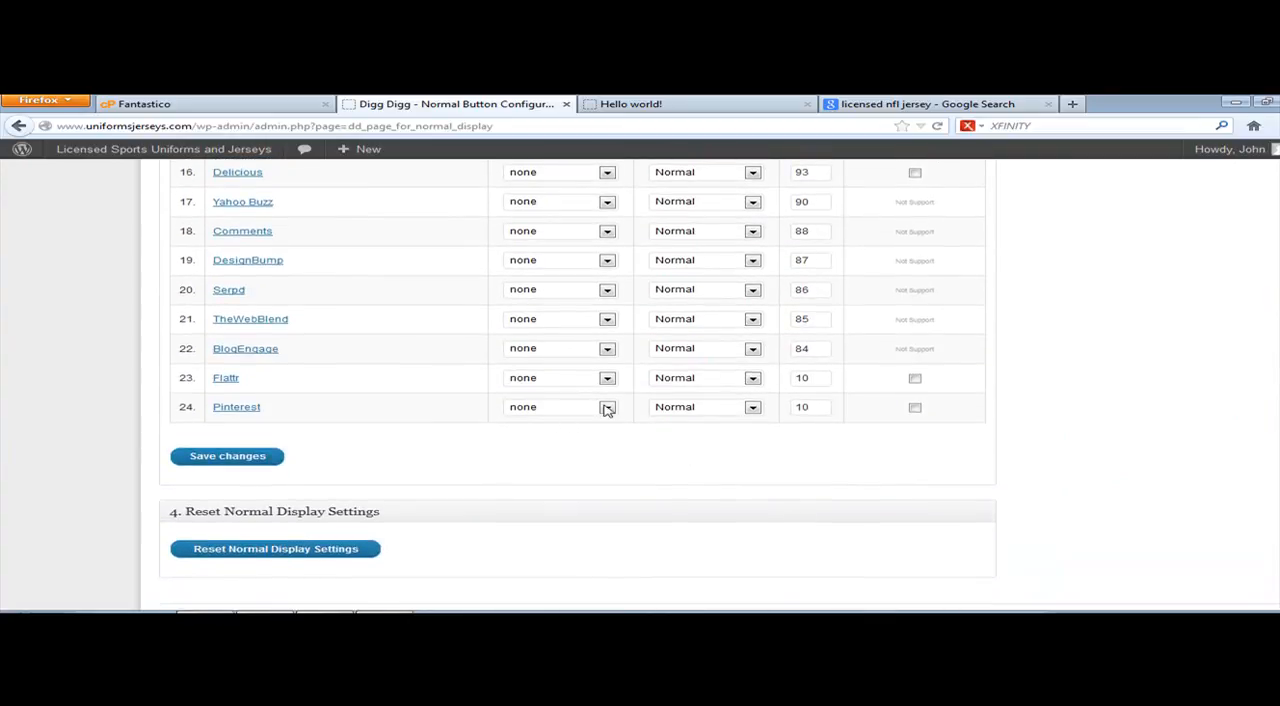
click(697, 409)
click(688, 437)
click(607, 407)
click(580, 465)
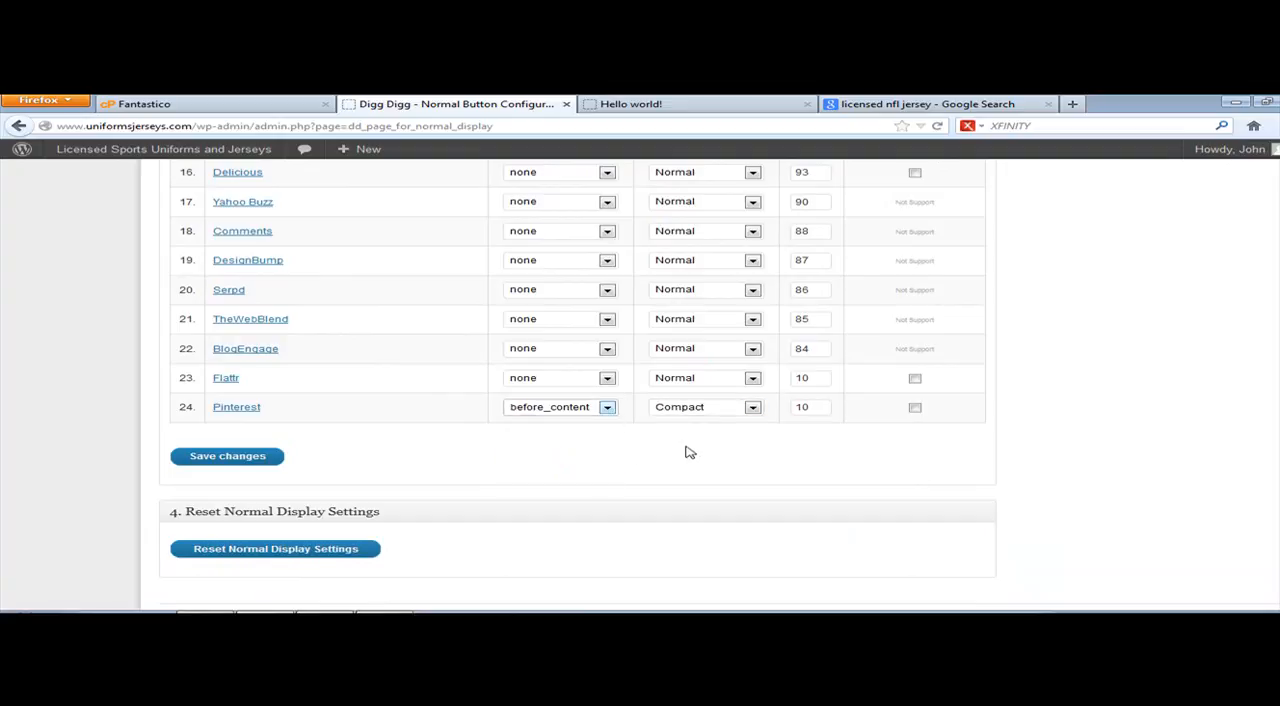
Step: Save the button selection changes and reload the Hello world! post to check the compact buttons
scroll(752, 480, up, 3)
scroll(755, 478, up, 1)
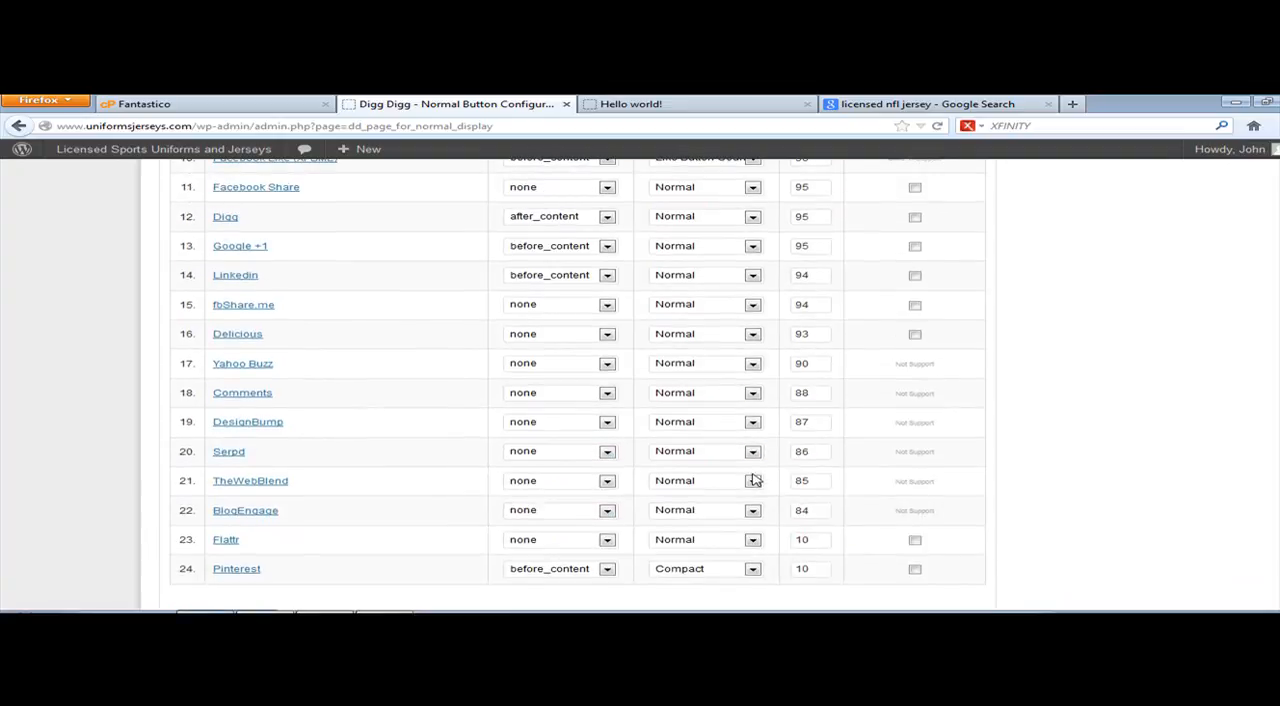
scroll(754, 474, up, 10)
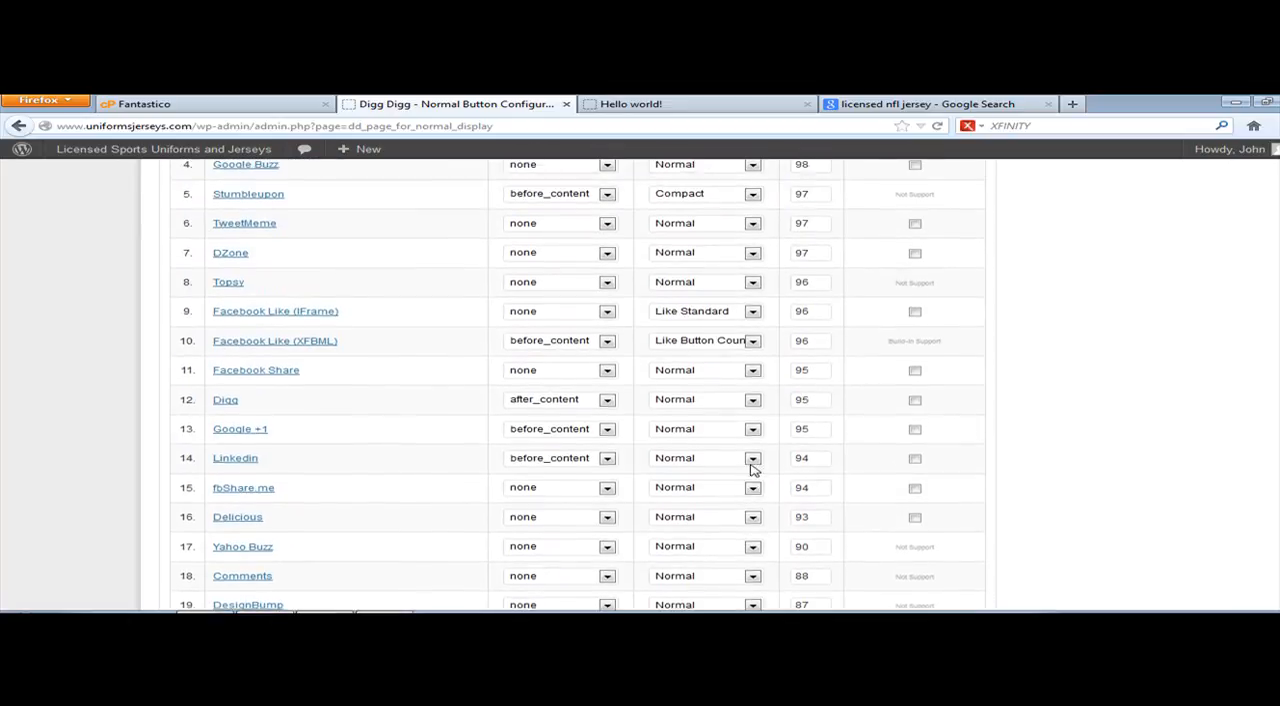
scroll(754, 470, down, 2)
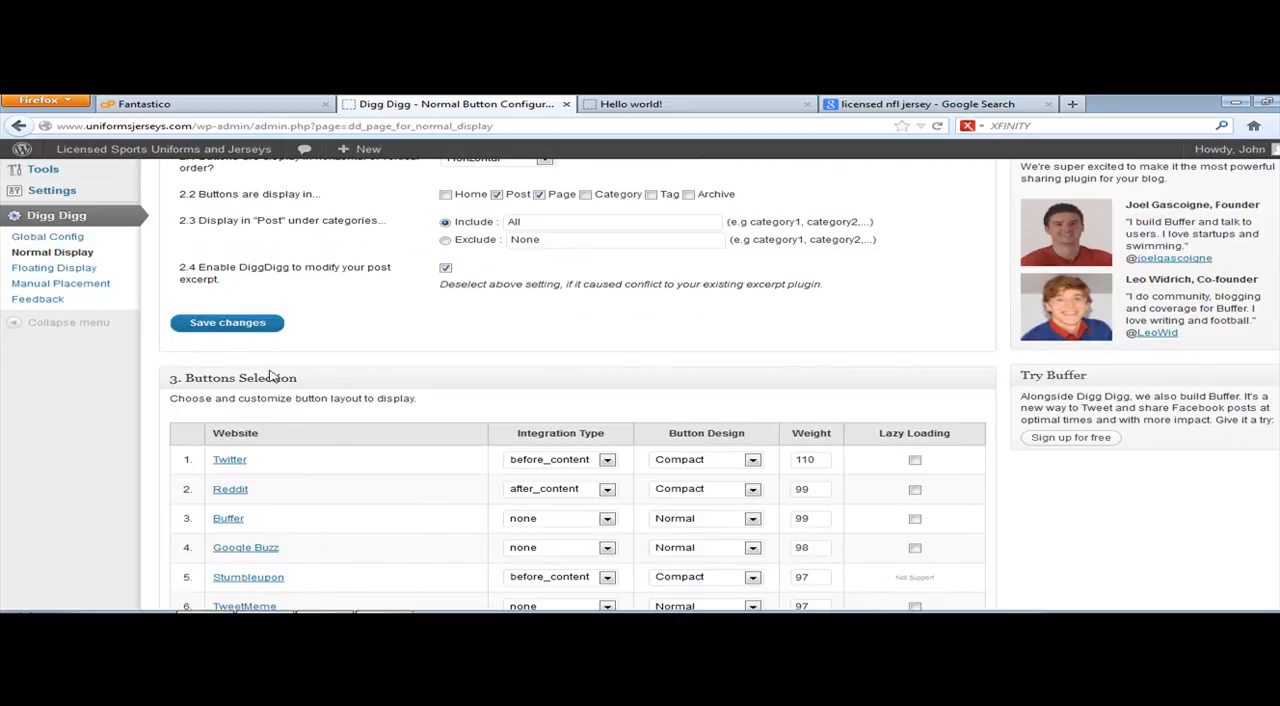
scroll(290, 425, down, 7)
scroll(290, 420, down, 6)
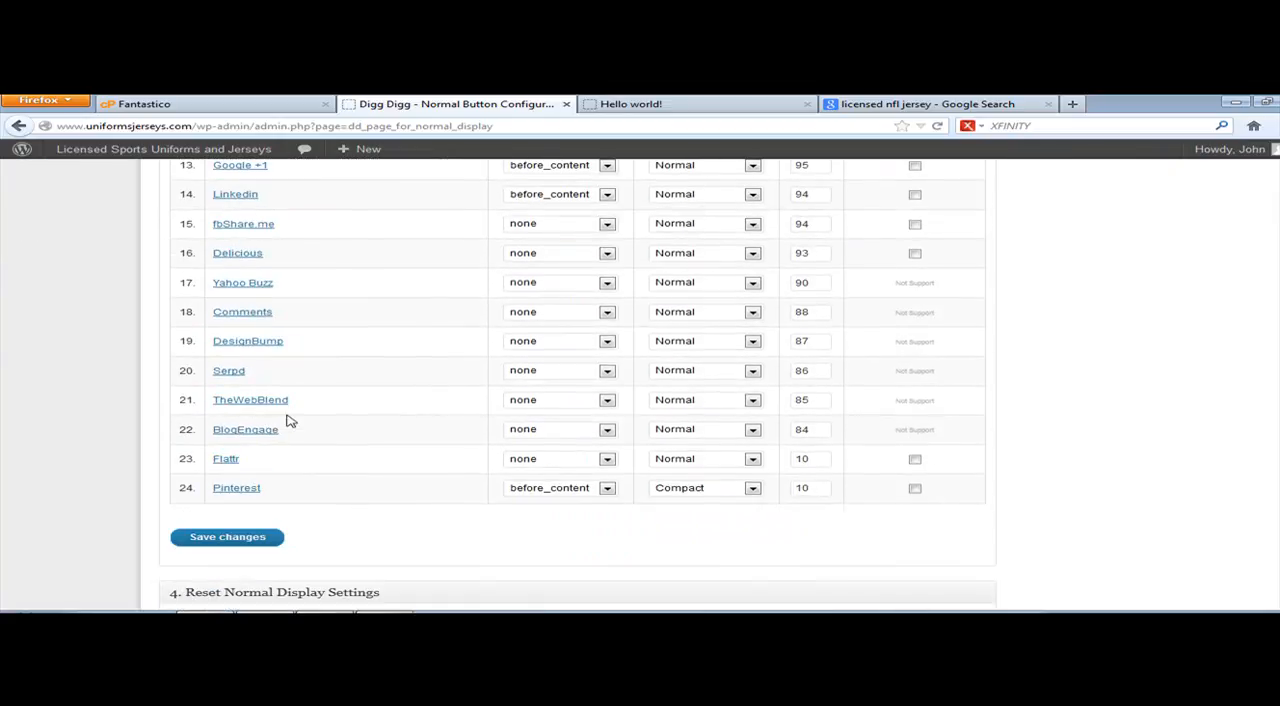
click(229, 536)
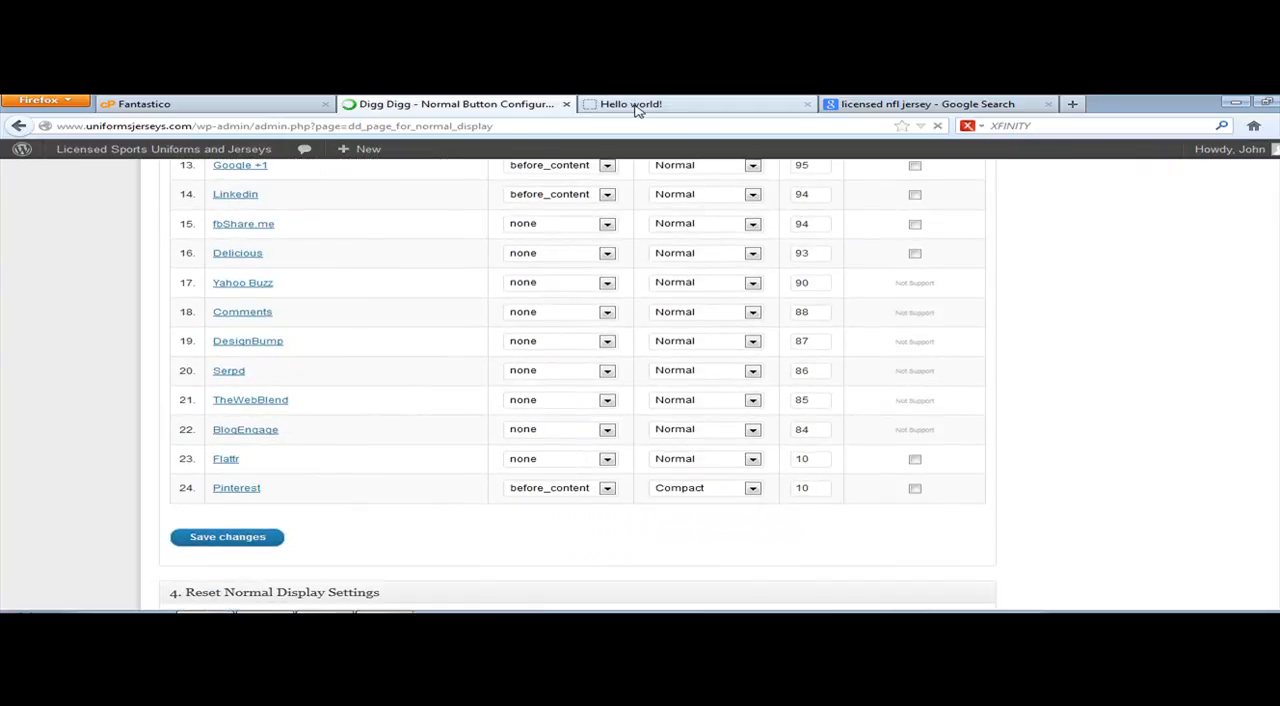
click(635, 106)
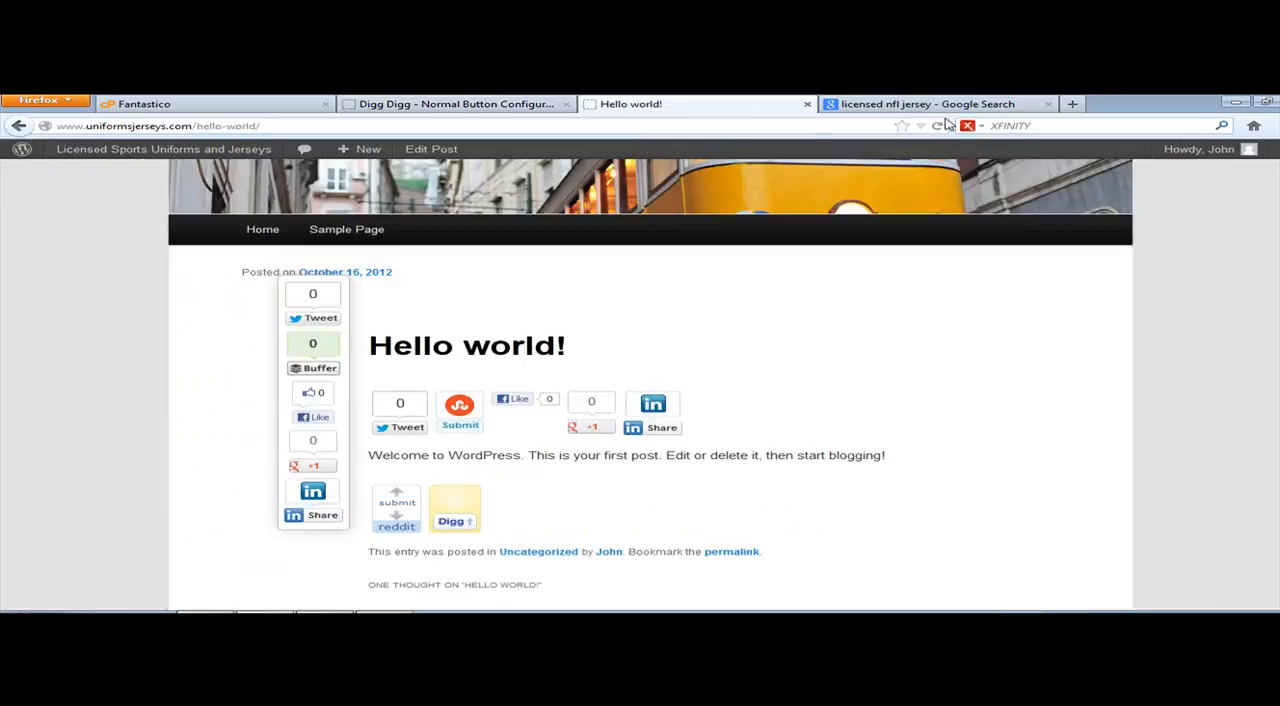
click(937, 126)
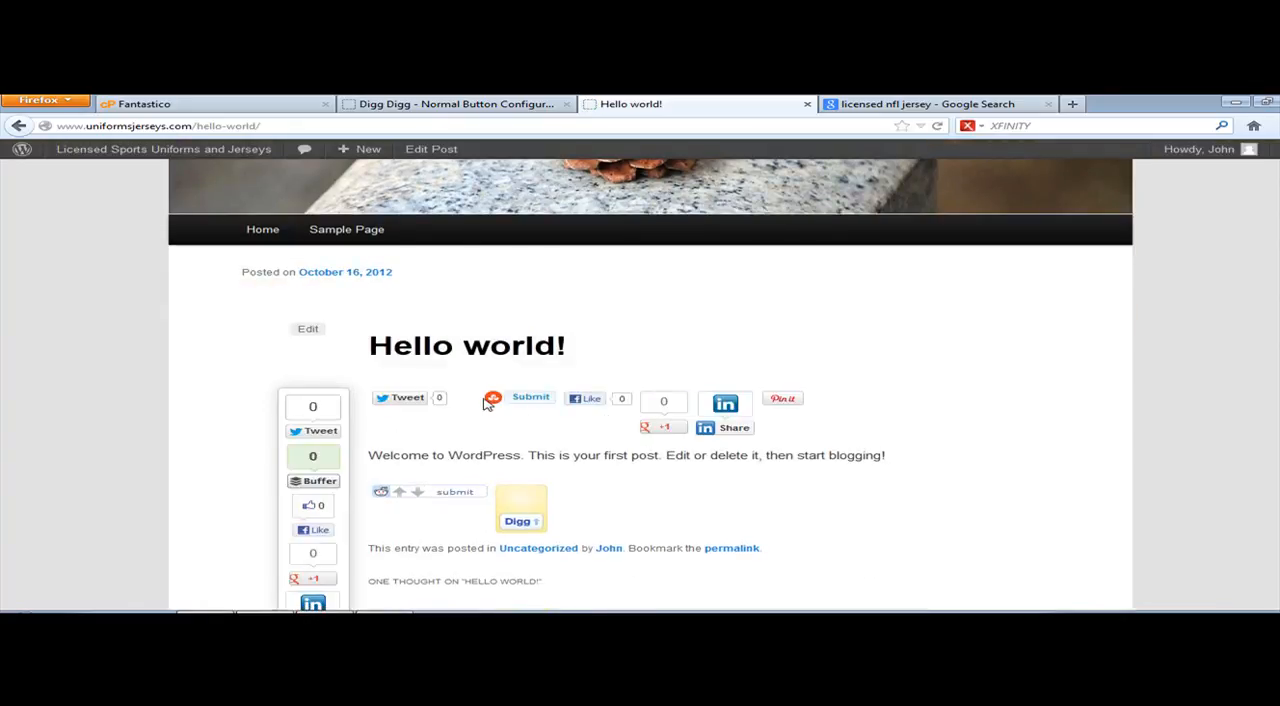
Step: In Digg Digg's Buttons Selection, set the button design to Compact for Digg and Linkedin, and to Compact (20px) for Google +1
click(498, 107)
scroll(465, 433, down, 5)
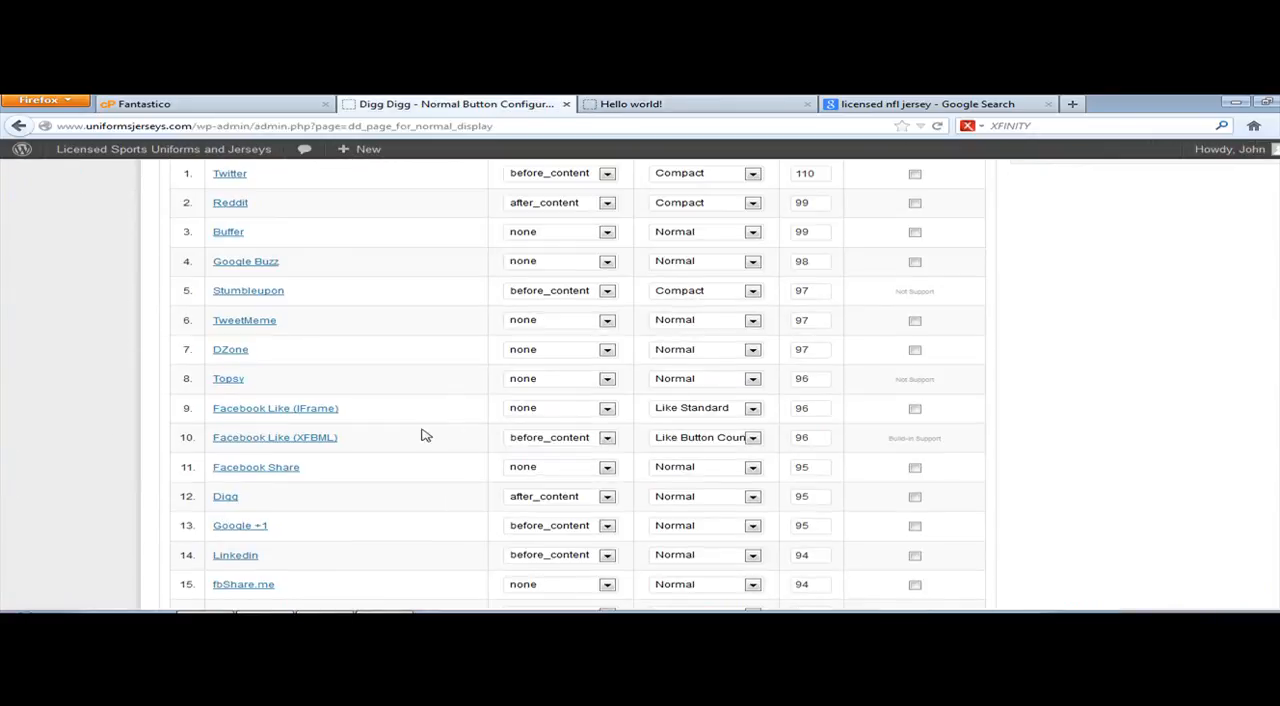
click(608, 440)
click(608, 441)
click(674, 502)
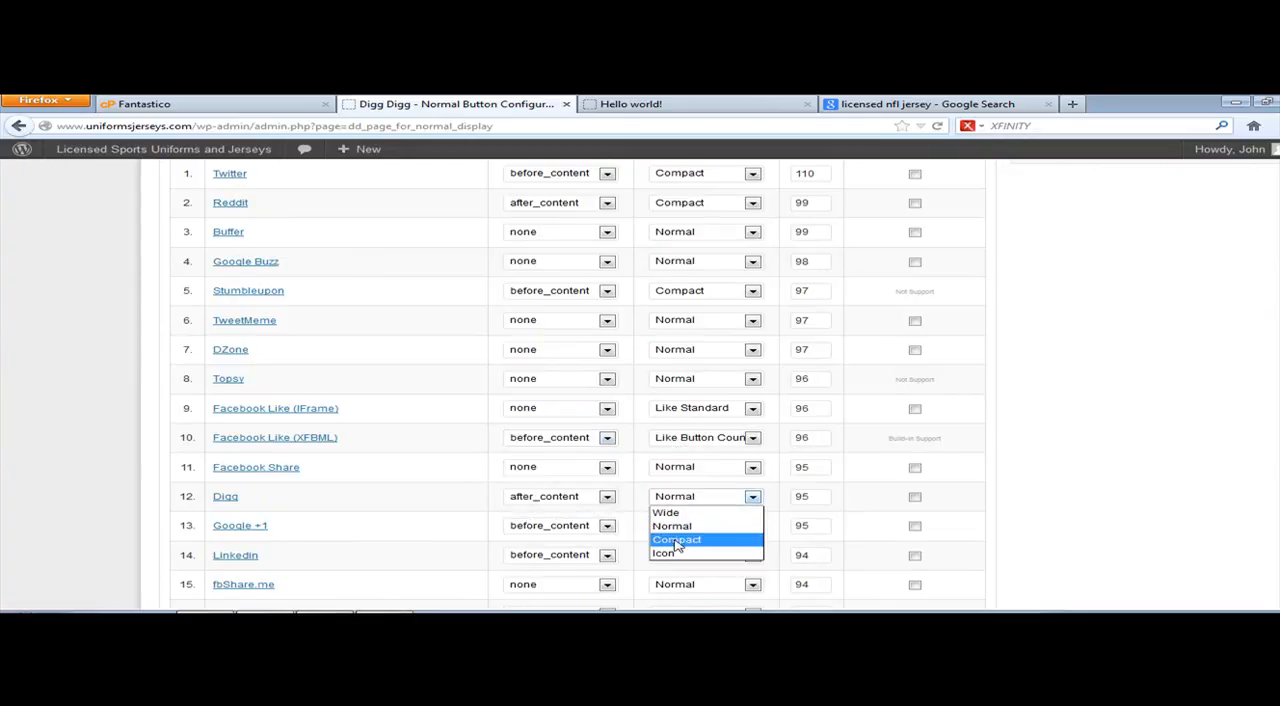
click(674, 542)
click(671, 525)
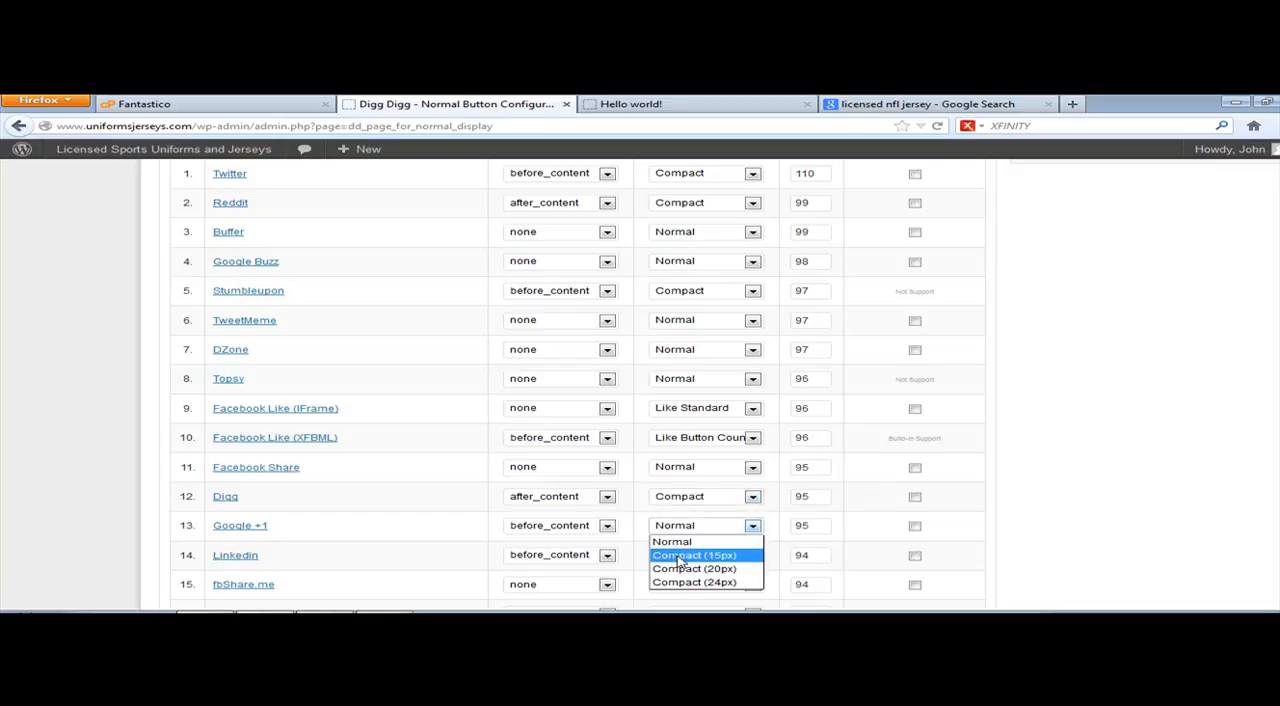
click(684, 569)
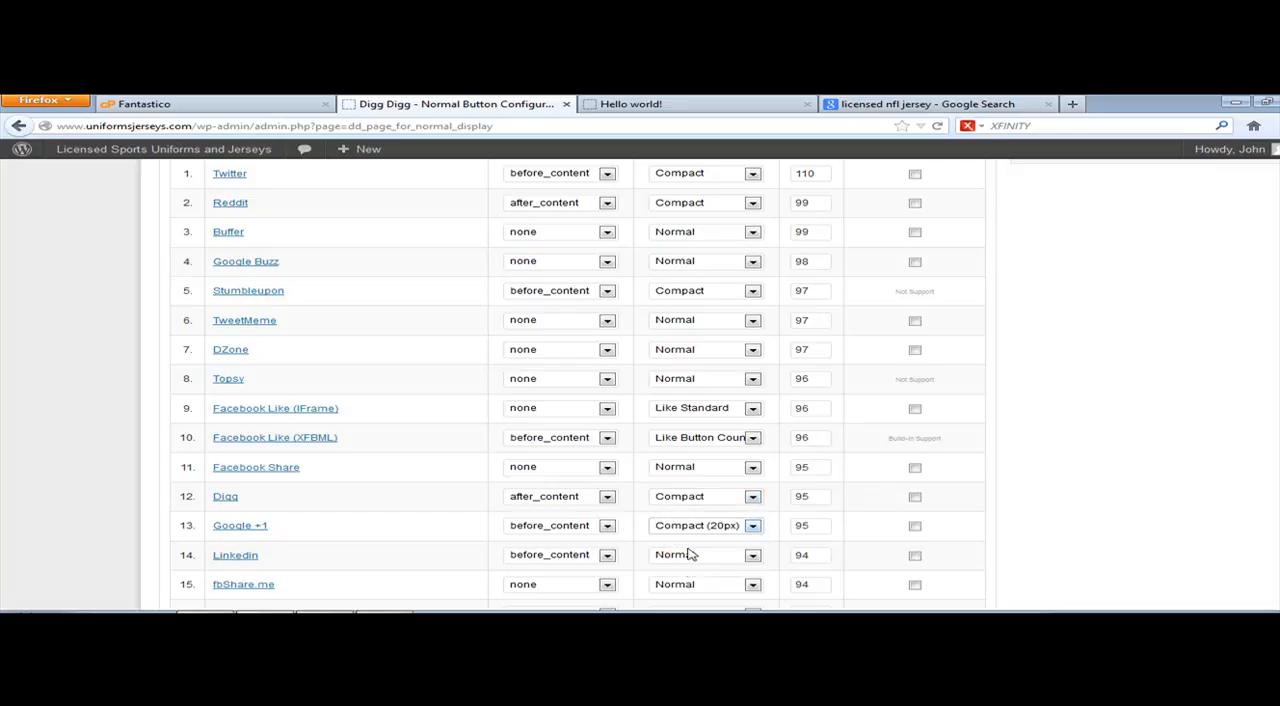
click(674, 557)
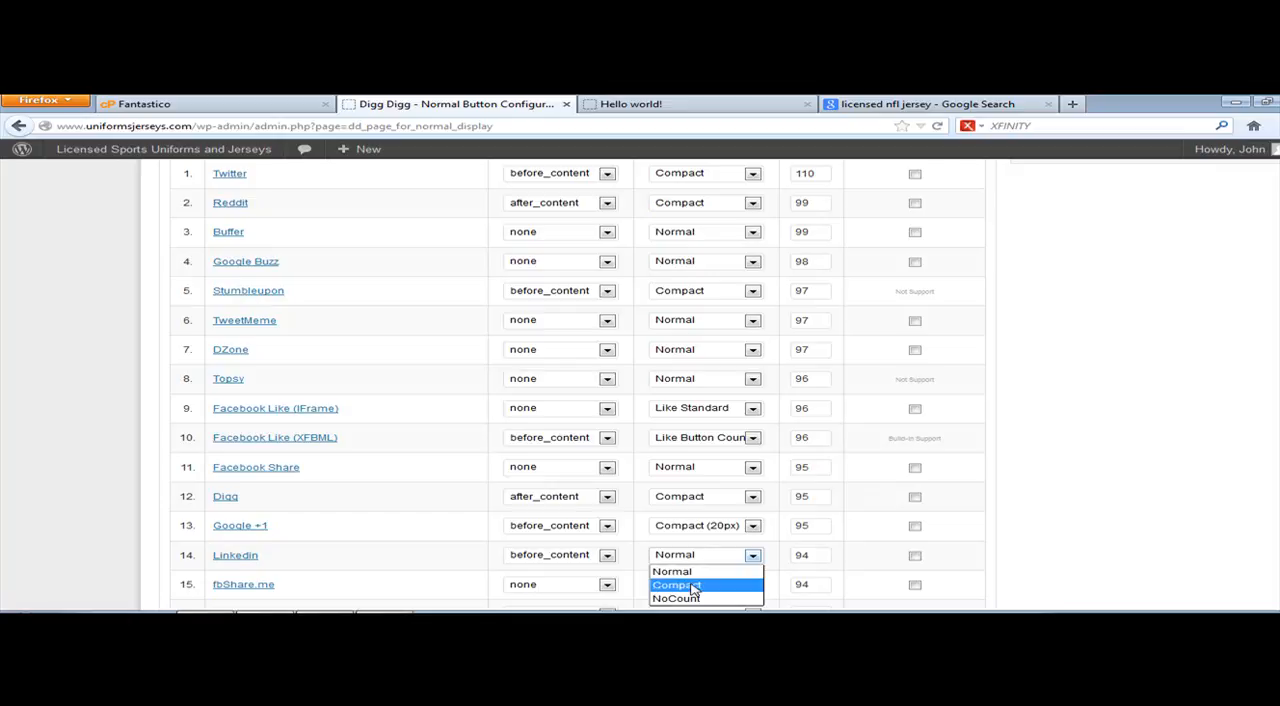
click(688, 584)
Step: Save the changed button designs in the Normal Display settings
scroll(605, 547, down, 2)
scroll(605, 547, down, 7)
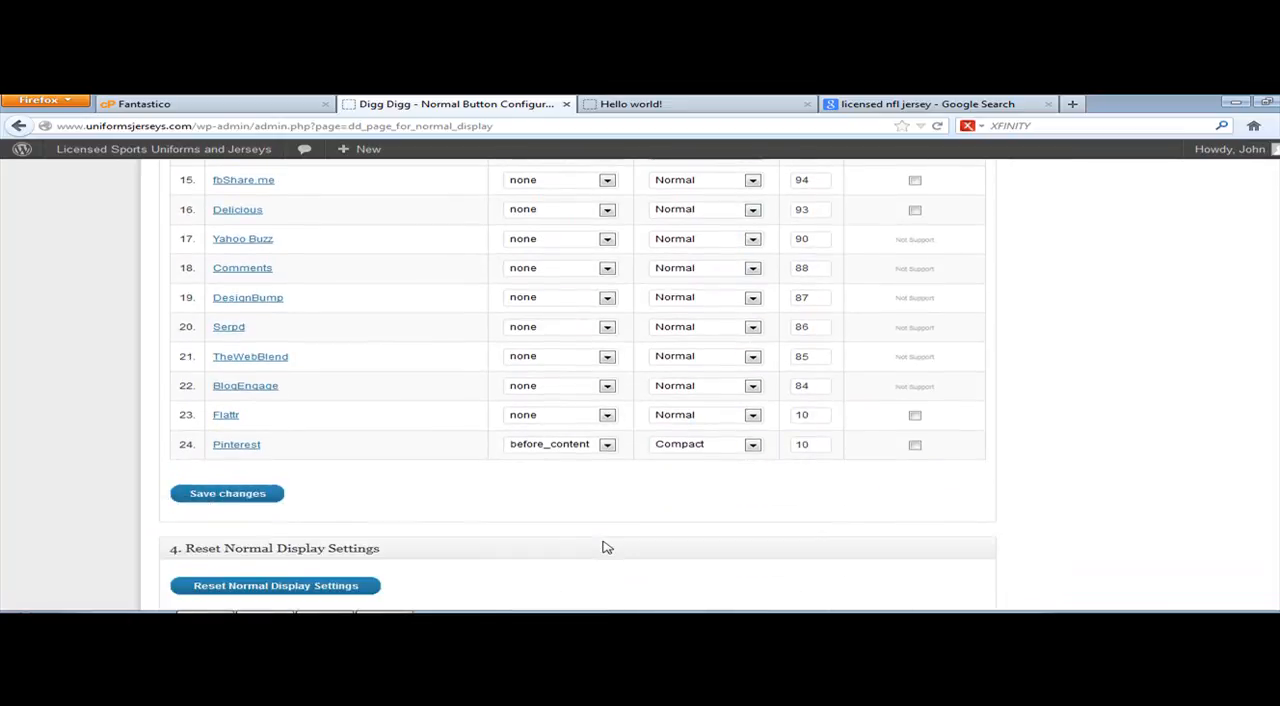
click(226, 497)
Step: Check the floating and in-content share buttons on the refreshed Hello world! post, and return to the Digg Digg configuration
click(716, 103)
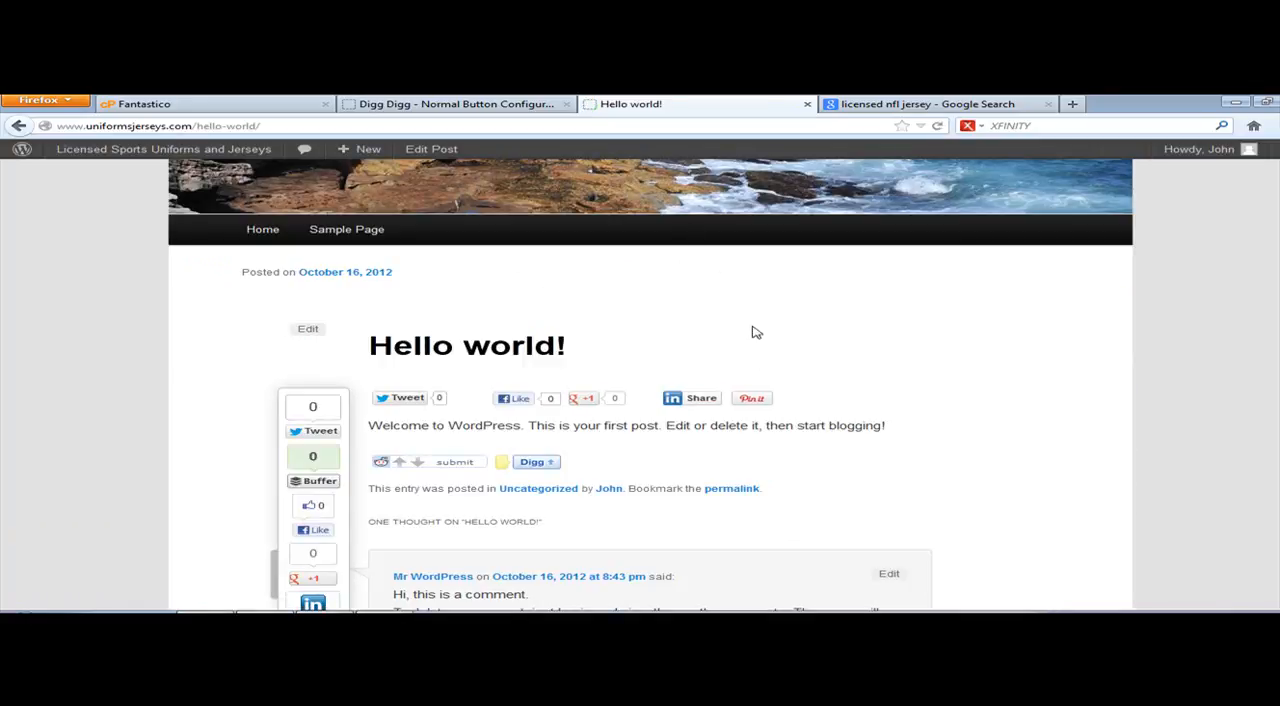
scroll(757, 378, down, 4)
scroll(737, 369, up, 4)
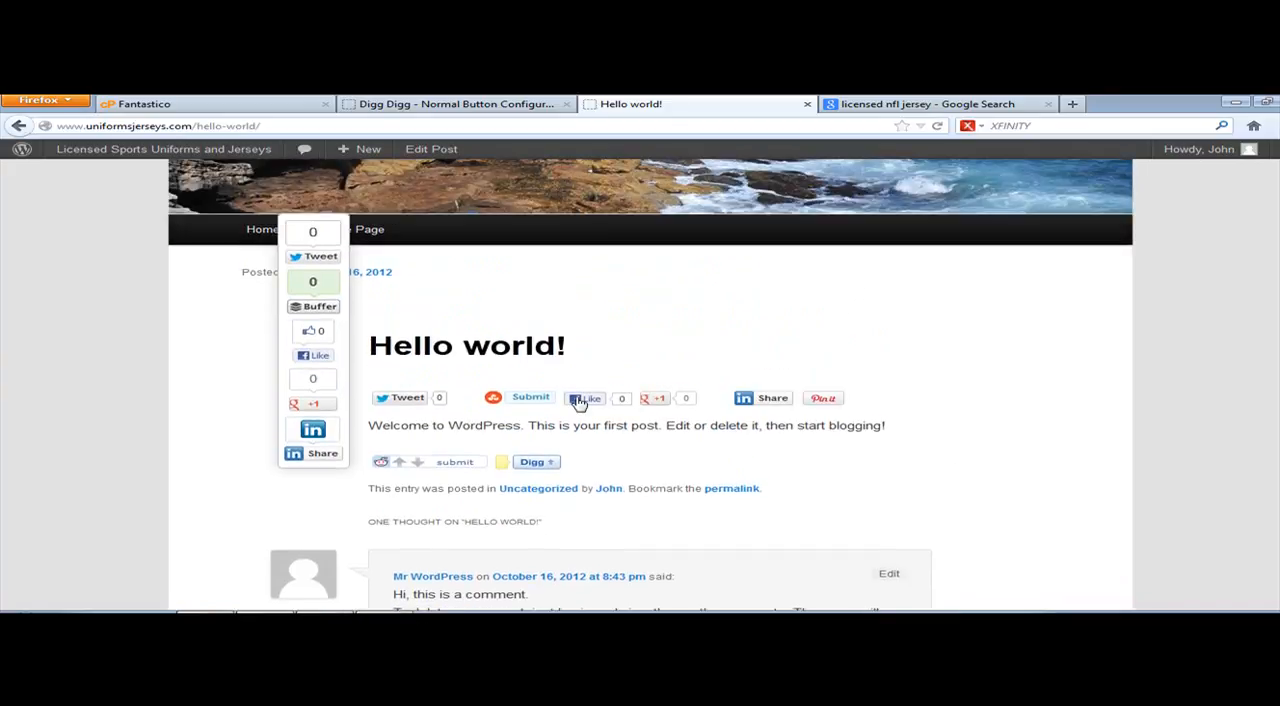
scroll(583, 403, down, 2)
scroll(590, 398, up, 2)
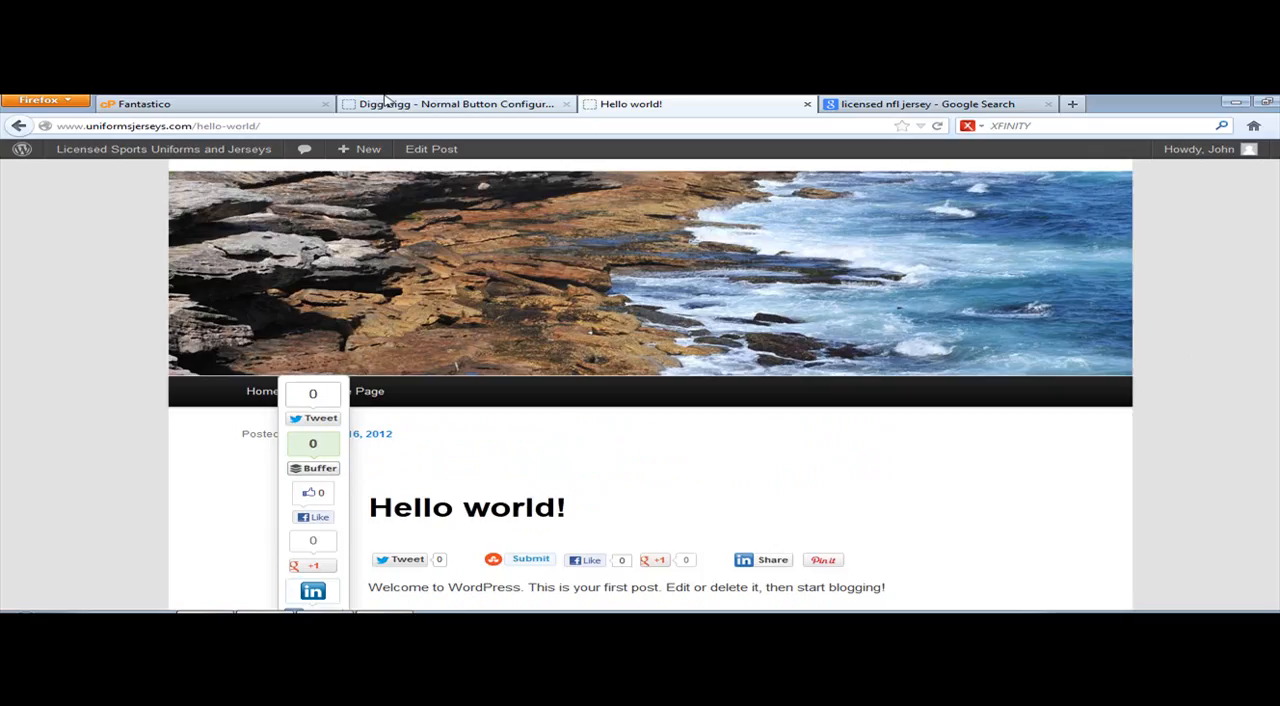
click(485, 104)
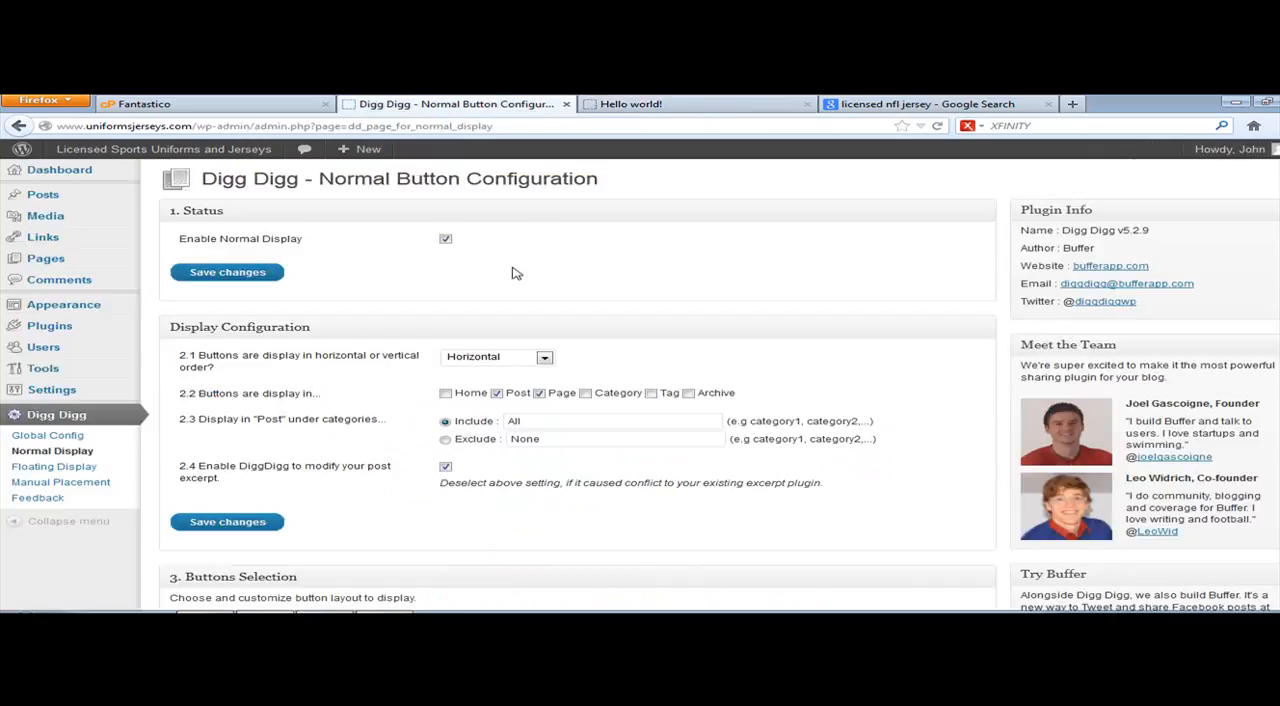